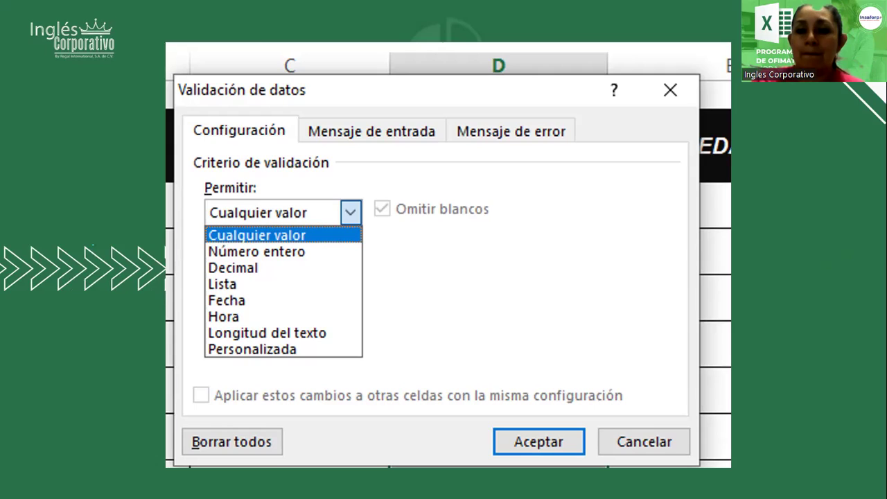
{"action": "left_click", "coordinate": [93, 244]}
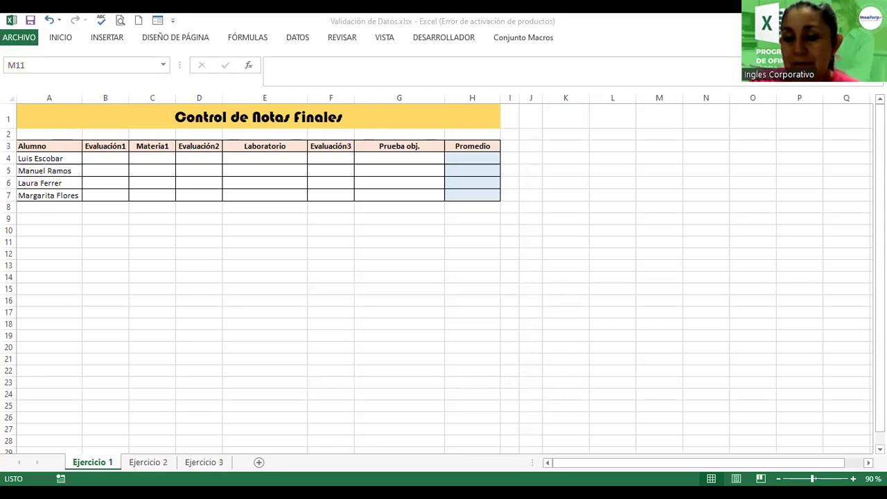
Step: Enter the sample grades 10, 80 and 100 in the Evaluación1 column, cells B4 to B6
{"action": "scroll", "coordinate": [444, 277], "scroll_direction": "up", "scroll_amount": 4}
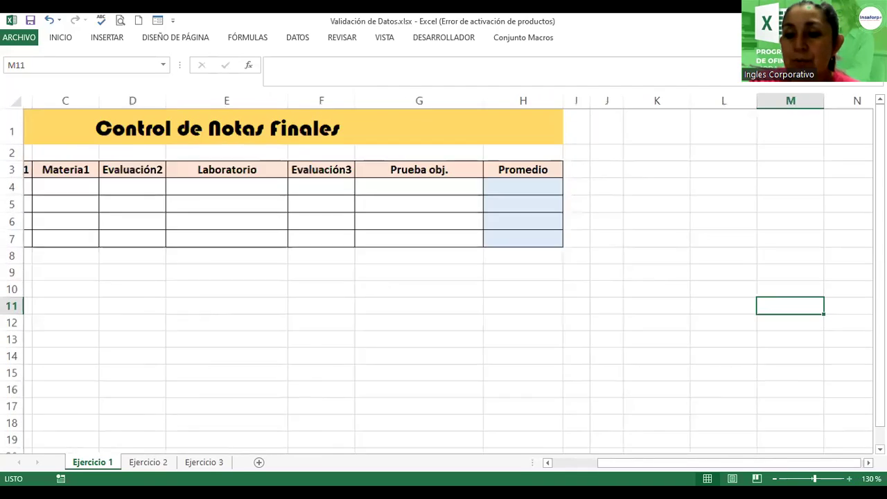
{"action": "left_click_drag", "start_coordinate": [832, 465], "coordinate": [753, 469]}
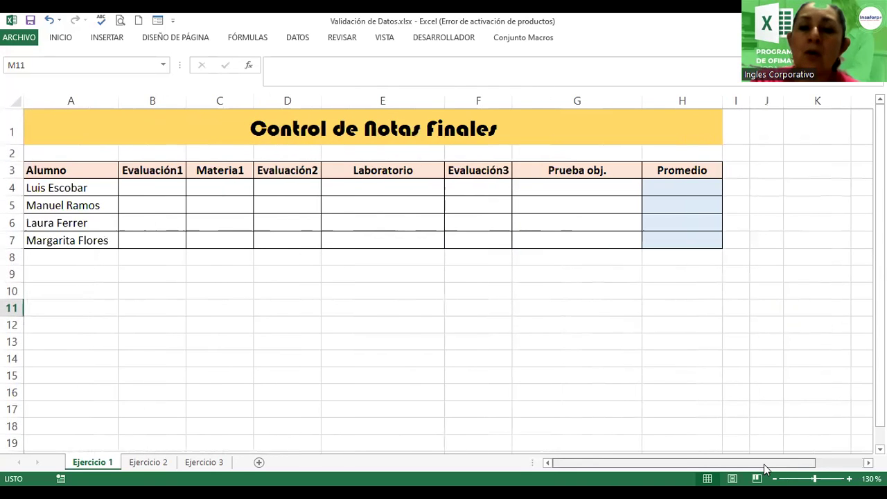
{"action": "left_click", "coordinate": [168, 186]}
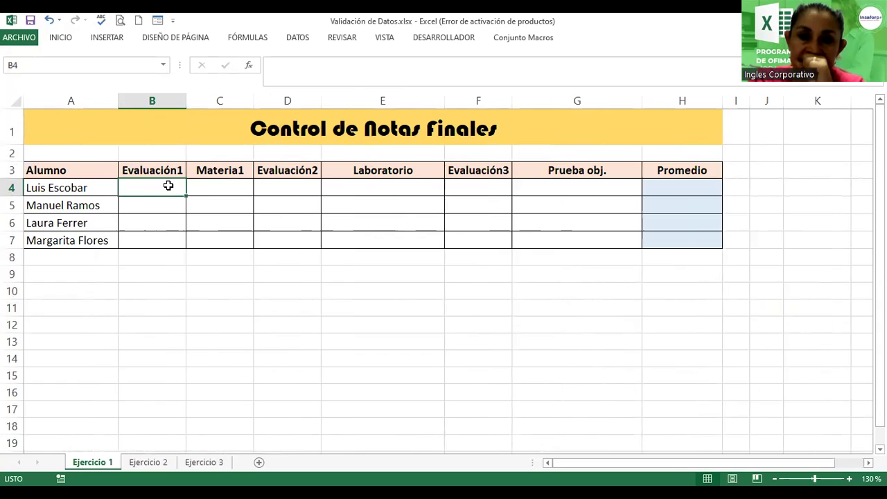
{"action": "left_click", "coordinate": [210, 186]}
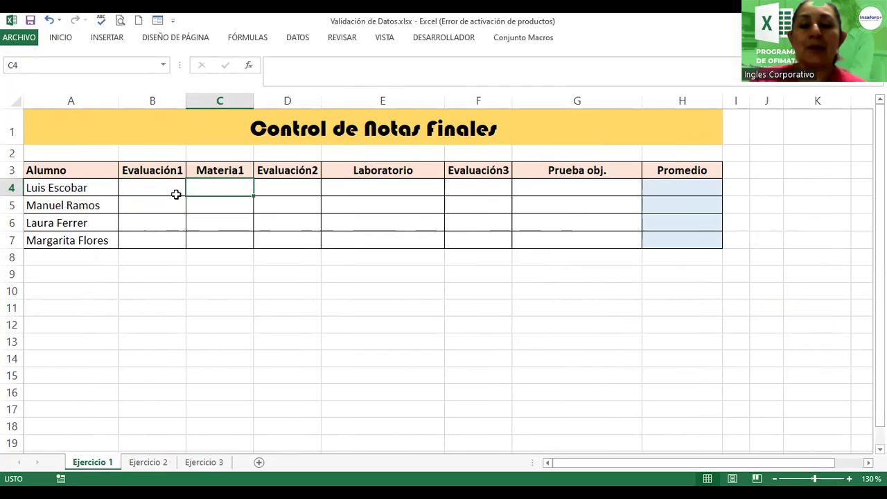
{"action": "left_click", "coordinate": [147, 192]}
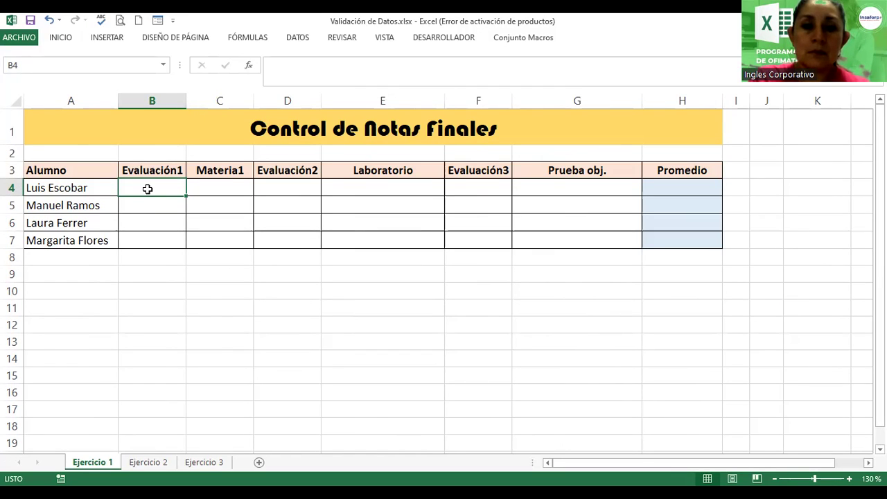
{"action": "type", "text": "10"}
{"action": "key", "text": "Return"}
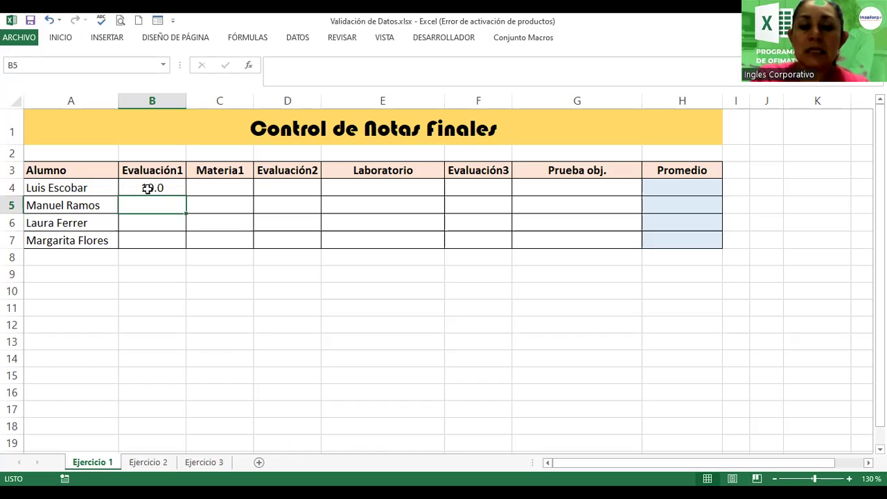
{"action": "type", "text": "80"}
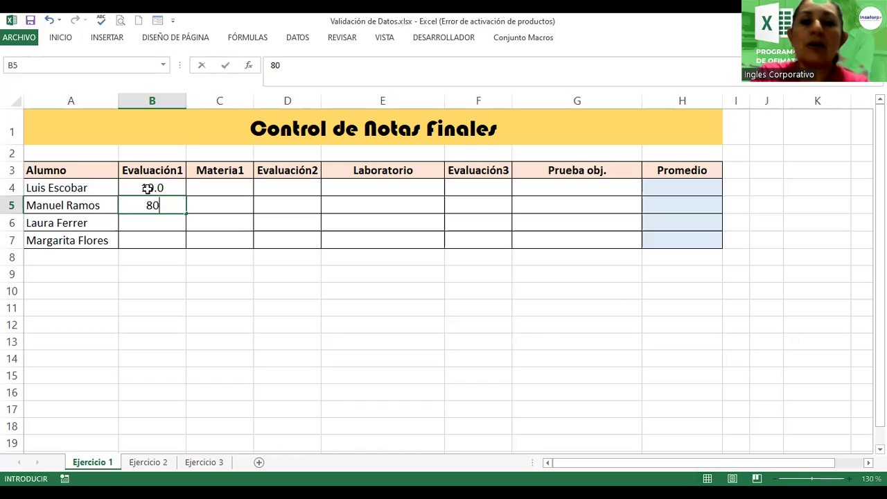
{"action": "key", "text": "Return"}
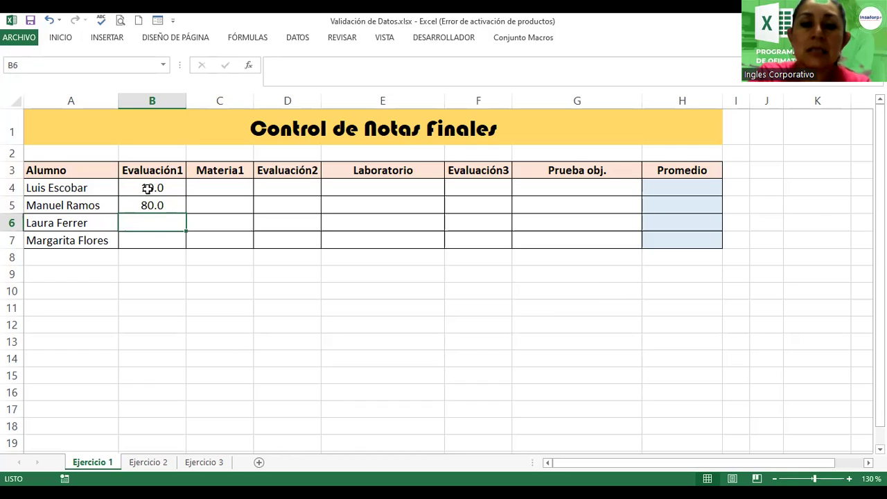
{"action": "type", "text": "100"}
{"action": "key", "text": "Return"}
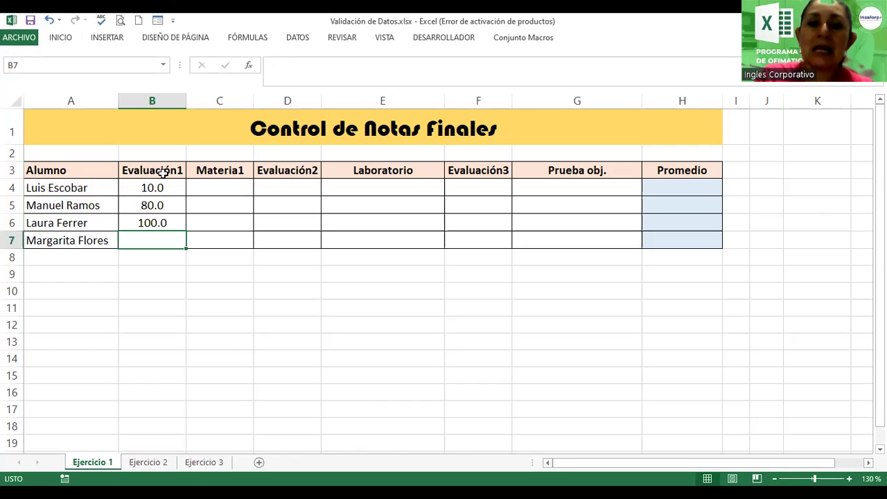
Step: Enter the out-of-range sample grades -50 in B7 and 120 in B5 of the Evaluación1 column
{"action": "key", "text": "Up"}
{"action": "key", "text": "Up"}
{"action": "key", "text": "Up"}
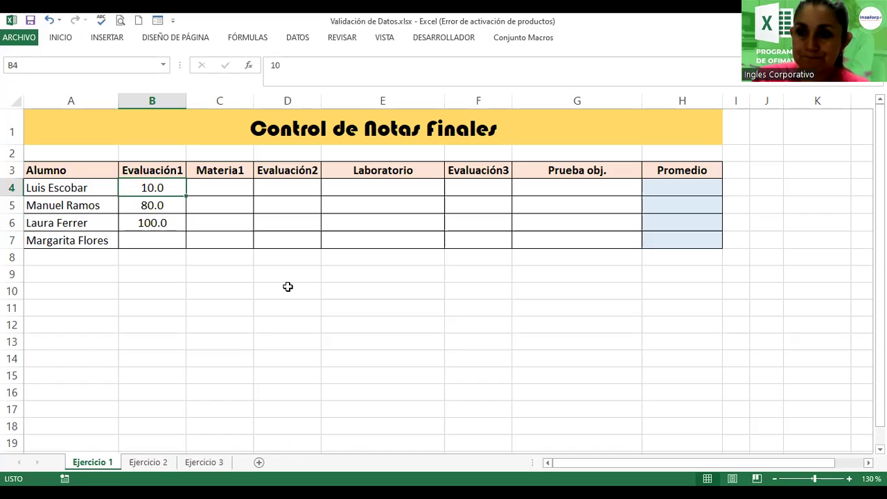
{"action": "left_click", "coordinate": [158, 242]}
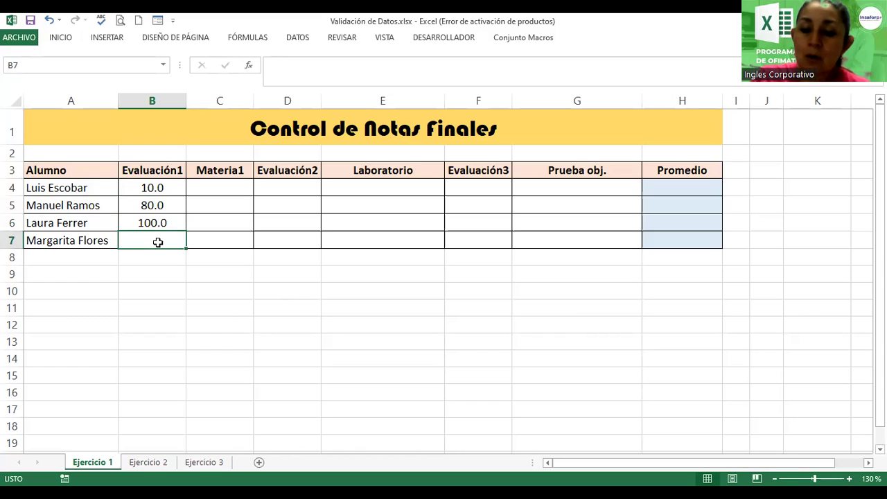
{"action": "type", "text": "-50"}
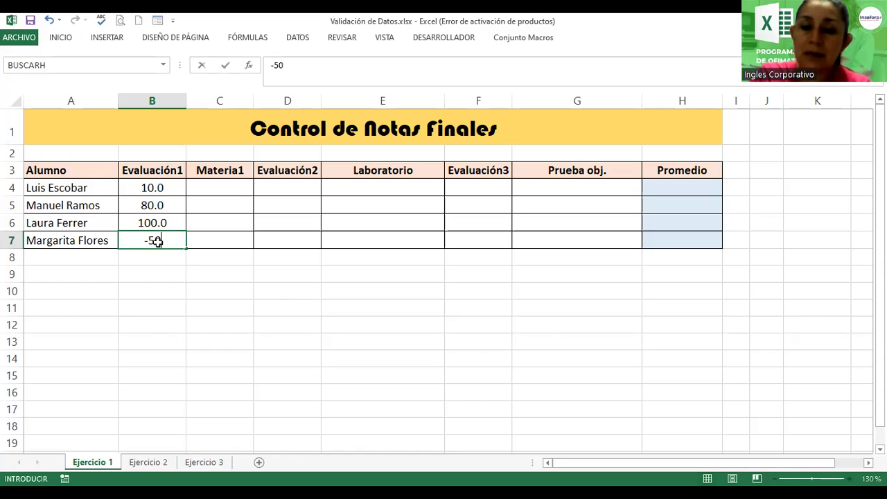
{"action": "key", "text": "Return"}
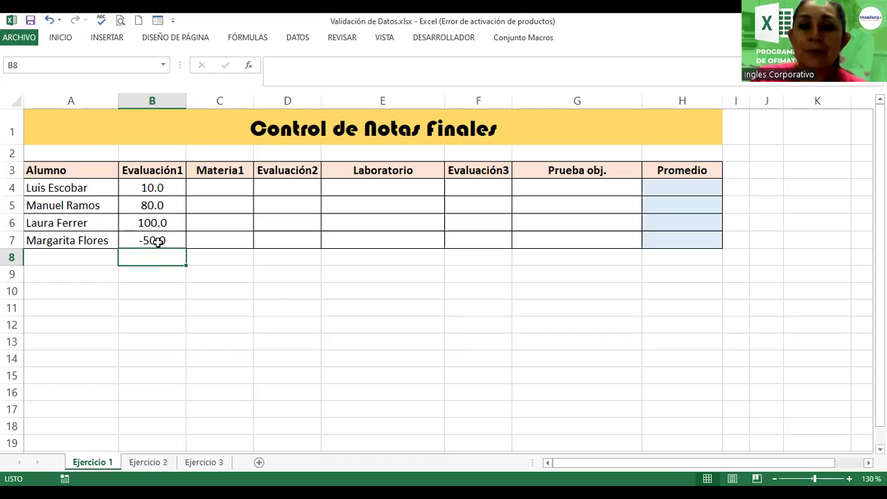
{"action": "left_click", "coordinate": [153, 203]}
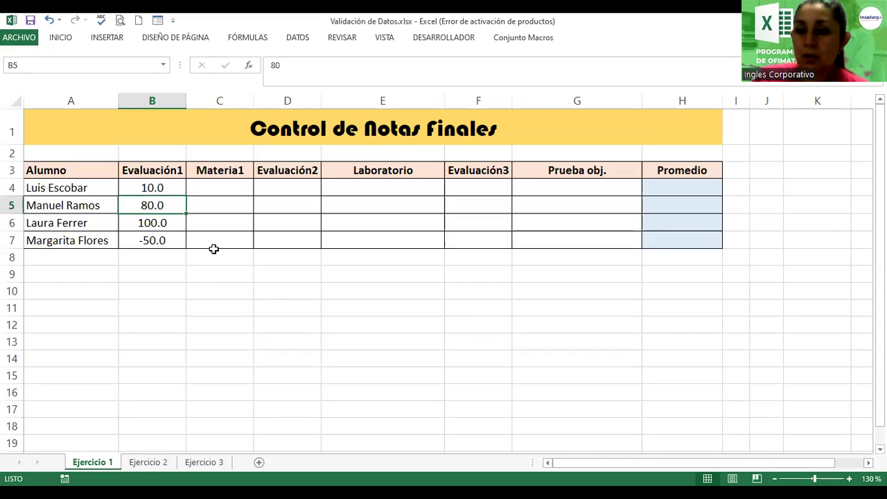
{"action": "type", "text": "120"}
{"action": "key", "text": "Return"}
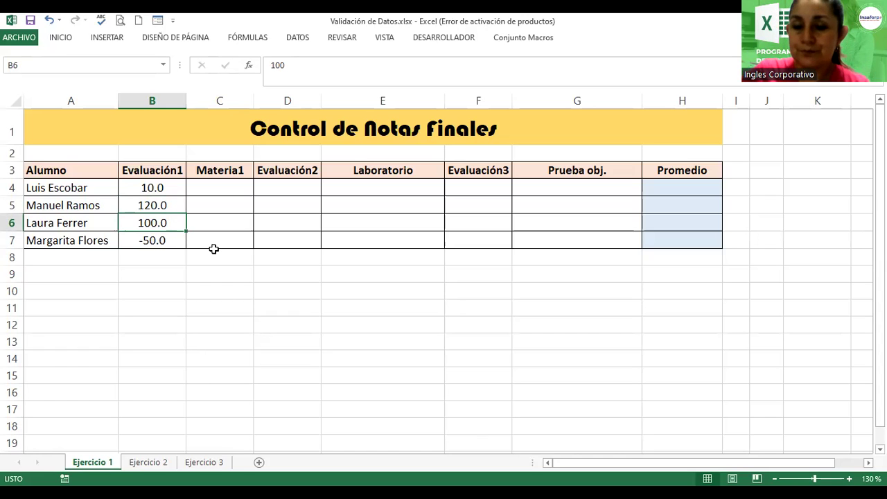
Step: Clear all the sample grades from the Evaluación1 column, cells B4 to B7
{"action": "left_click_drag", "start_coordinate": [135, 190], "coordinate": [137, 241]}
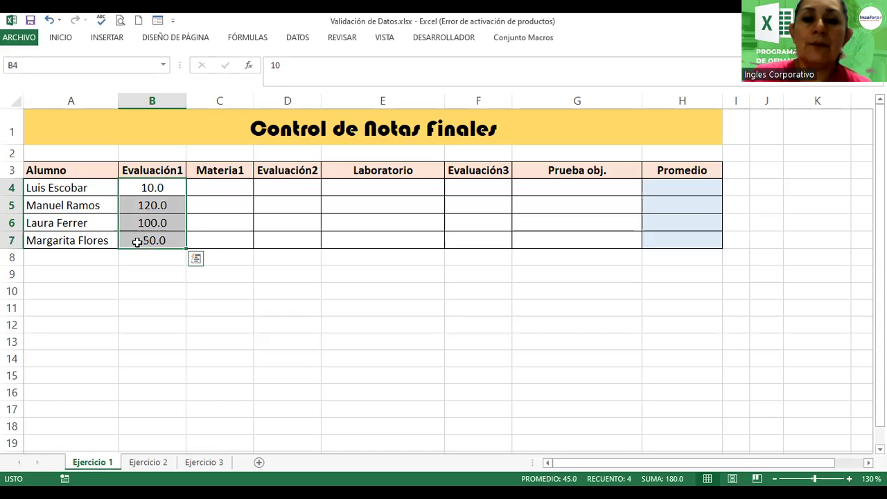
{"action": "key", "text": "Delete"}
{"action": "left_click", "coordinate": [134, 190]}
{"action": "left_click_drag", "start_coordinate": [153, 186], "coordinate": [157, 243]}
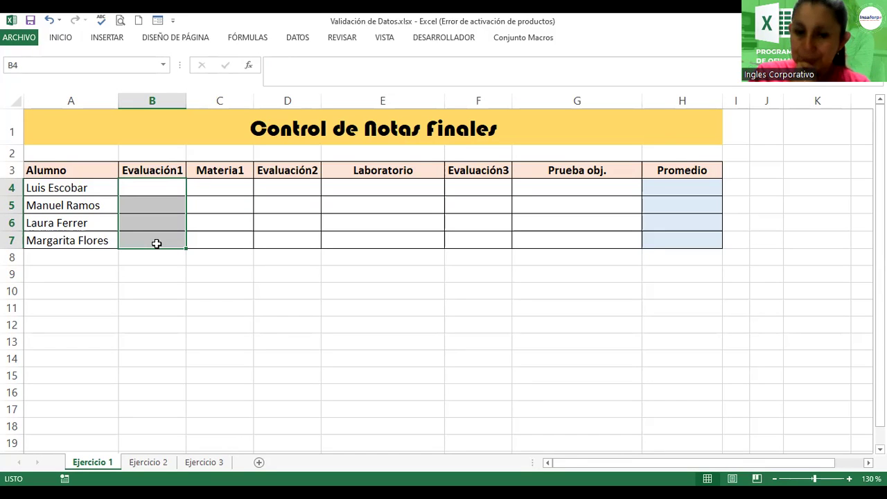
{"action": "left_click", "coordinate": [154, 202]}
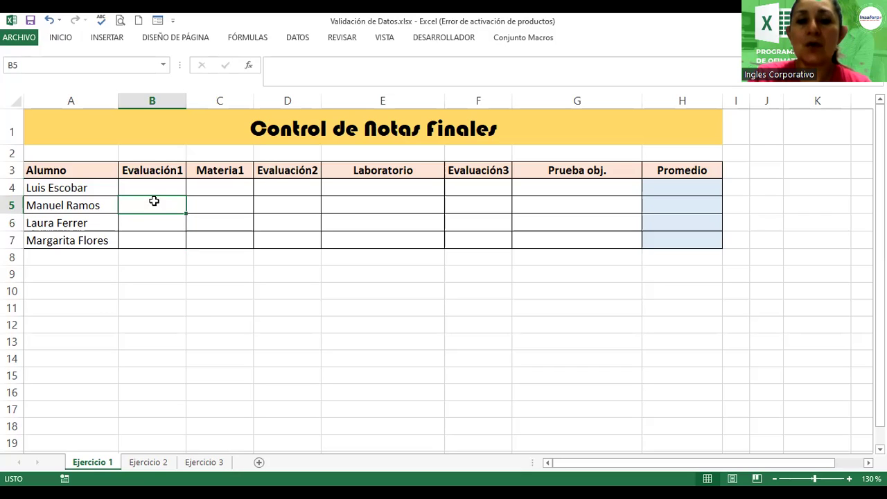
{"action": "left_click", "coordinate": [276, 188]}
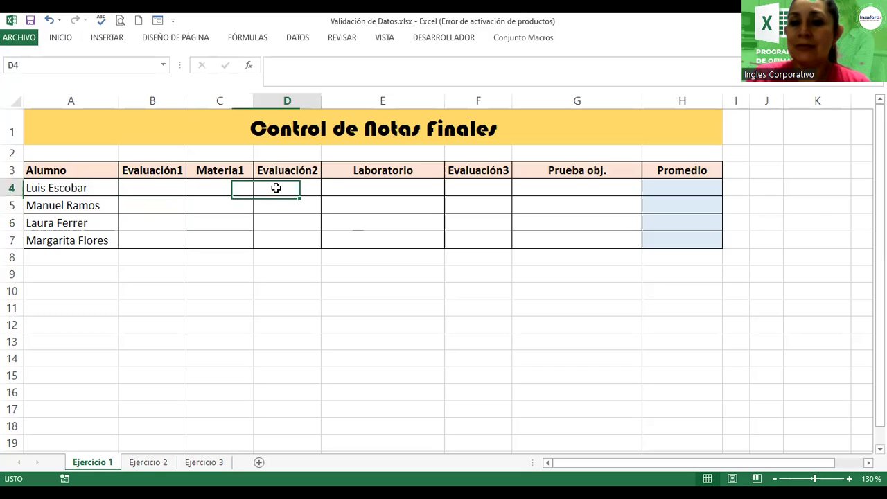
{"action": "left_click", "coordinate": [466, 188]}
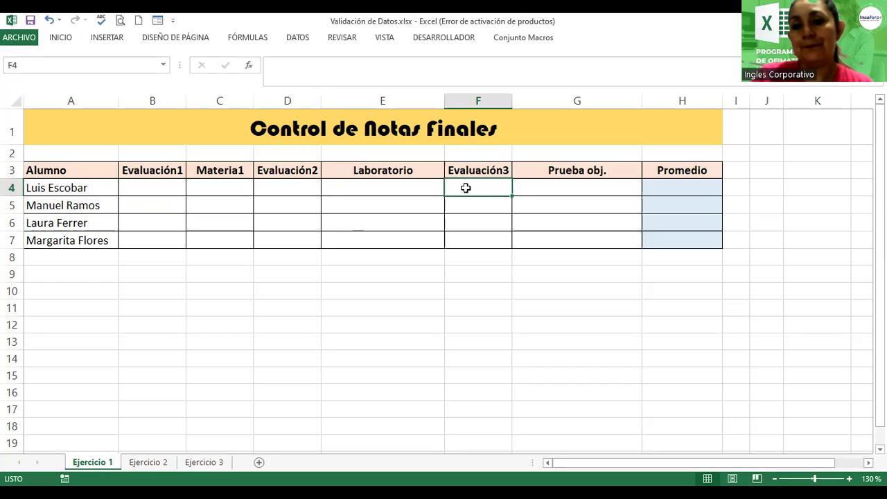
{"action": "left_click_drag", "start_coordinate": [574, 188], "coordinate": [584, 242]}
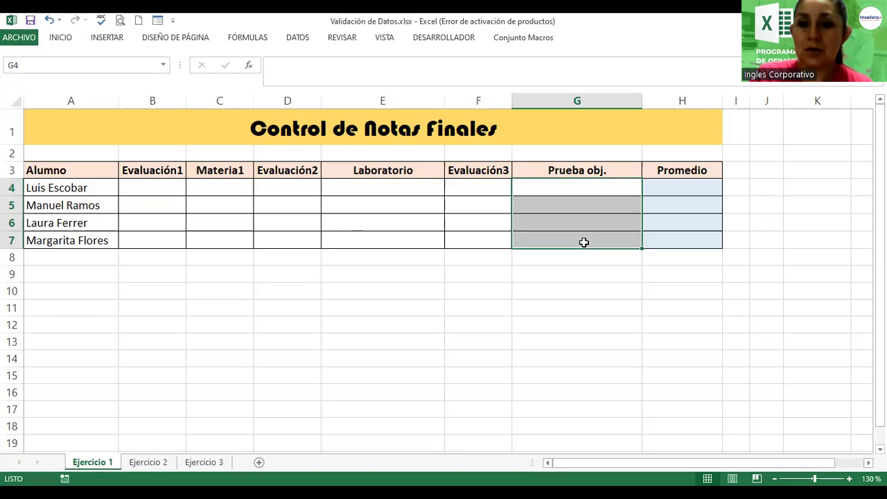
Step: Select the empty grade cells of Evaluación1, Evaluación2, Evaluación3 and Prueba obj. as one combined selection
{"action": "left_click_drag", "start_coordinate": [149, 183], "coordinate": [148, 245]}
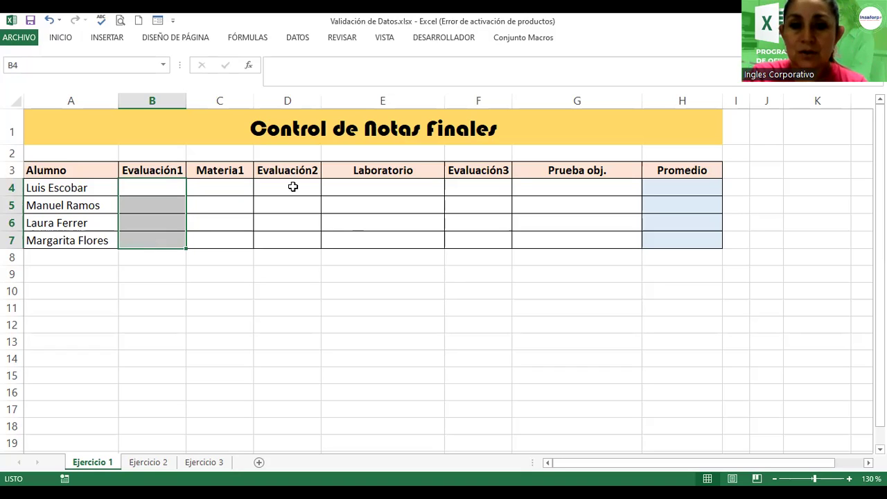
{"action": "left_click_drag", "start_coordinate": [293, 188], "coordinate": [294, 242]}
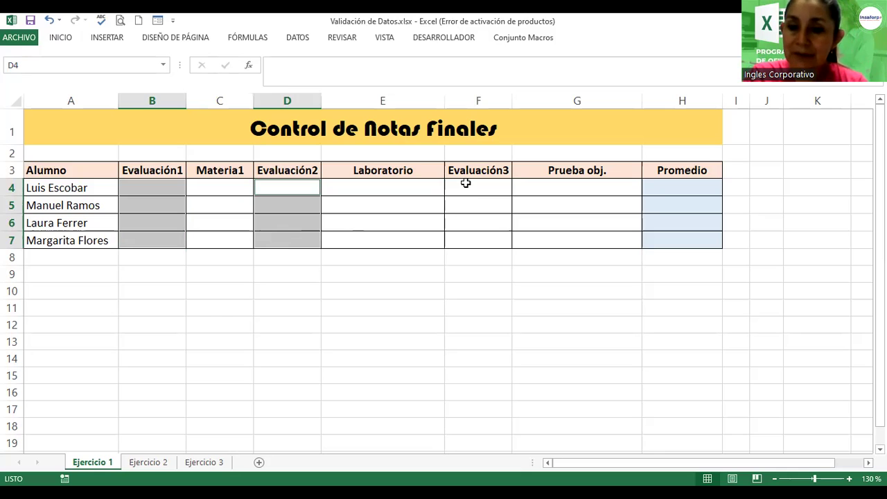
{"action": "left_click_drag", "start_coordinate": [466, 183], "coordinate": [545, 238]}
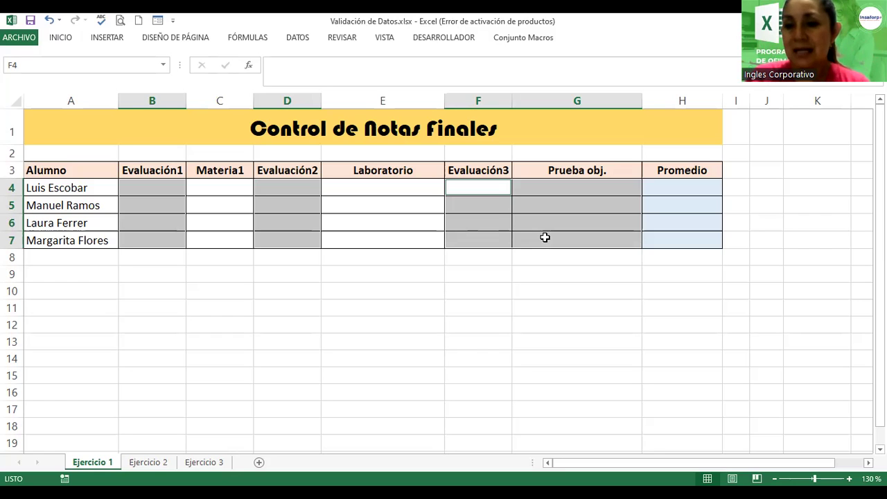
{"action": "left_click", "coordinate": [395, 306]}
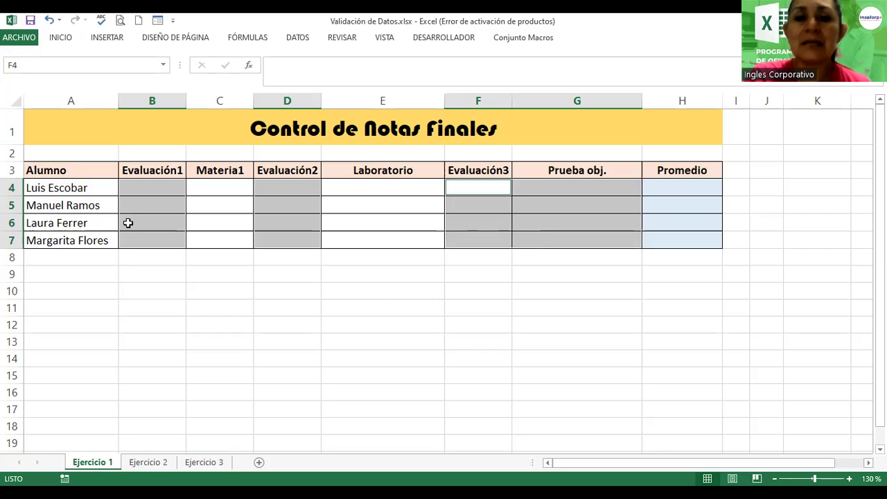
Step: Reselect the non-adjacent grade ranges B4:B7, D4:D7 and F4:G7 together, starting again from the Evaluación1 column
{"action": "left_click_drag", "start_coordinate": [159, 187], "coordinate": [159, 241]}
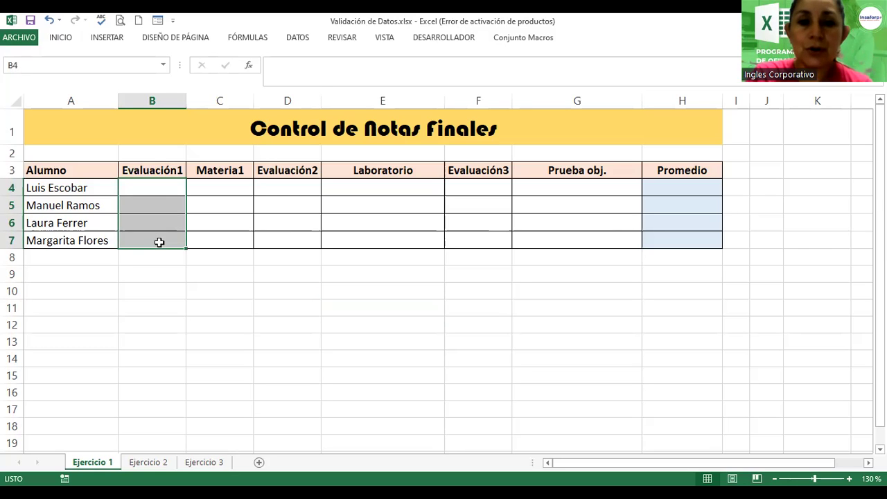
{"action": "left_click_drag", "start_coordinate": [287, 188], "coordinate": [287, 201]}
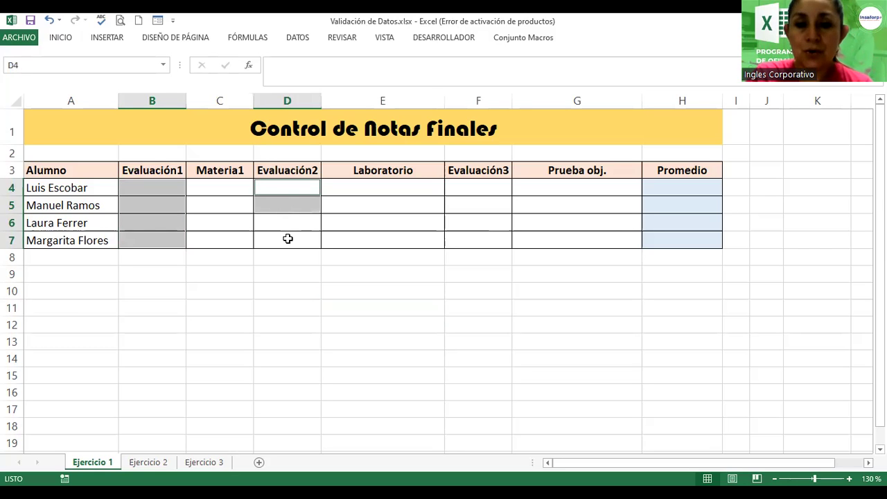
{"action": "left_click_drag", "start_coordinate": [288, 239], "coordinate": [287, 240]}
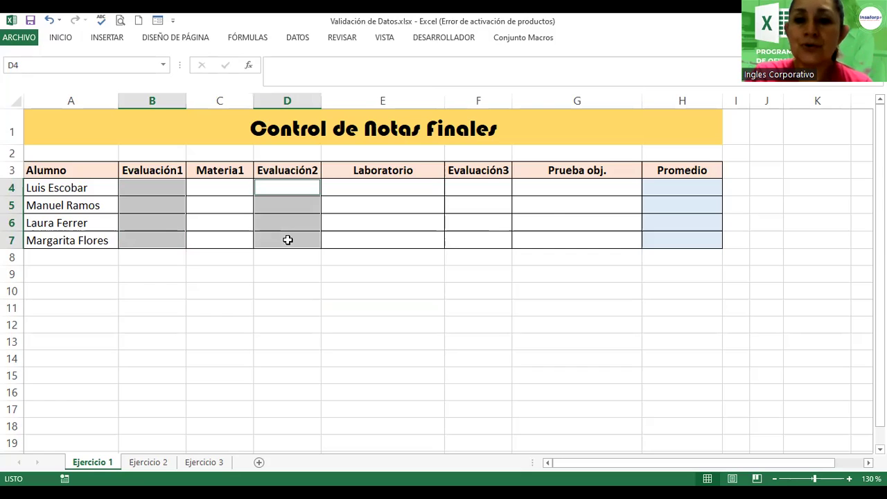
{"action": "left_click", "coordinate": [483, 188], "text": "ctrl"}
{"action": "left_click_drag", "start_coordinate": [497, 218], "coordinate": [526, 240]}
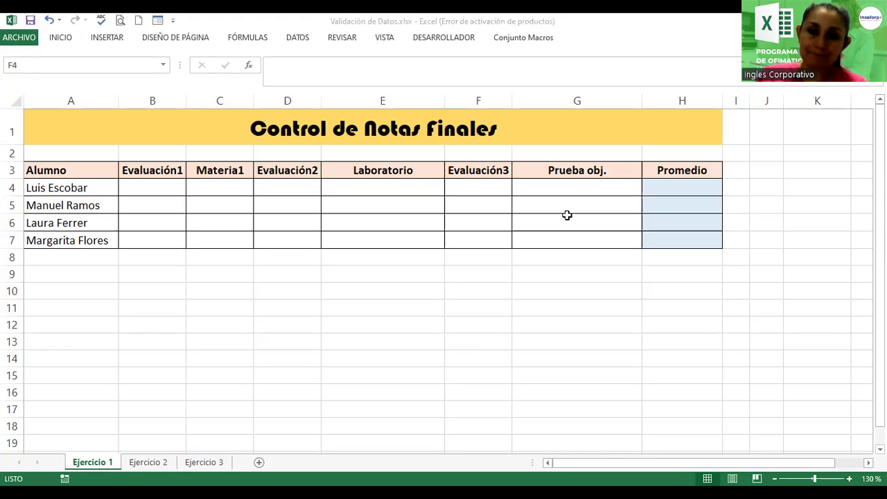
{"action": "key", "text": "alt+Tab"}
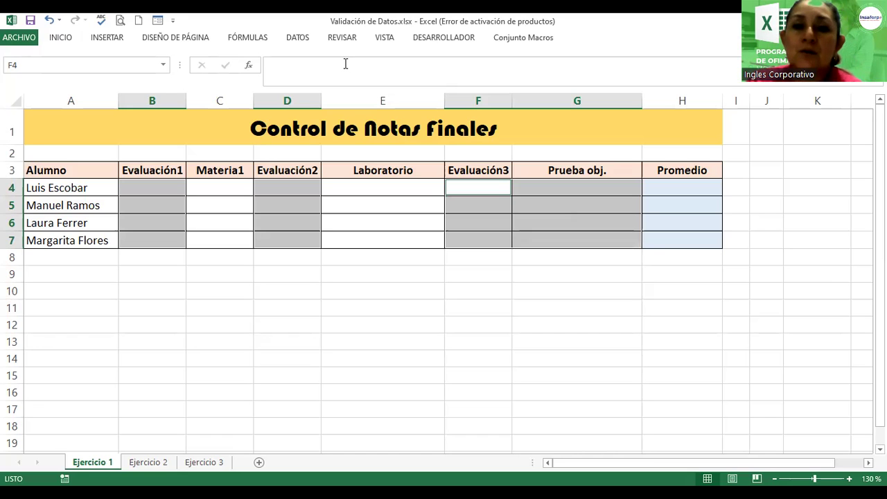
Step: View the Data Validation settings for the selected grade cells and close the dialog without making changes
{"action": "left_click", "coordinate": [299, 39]}
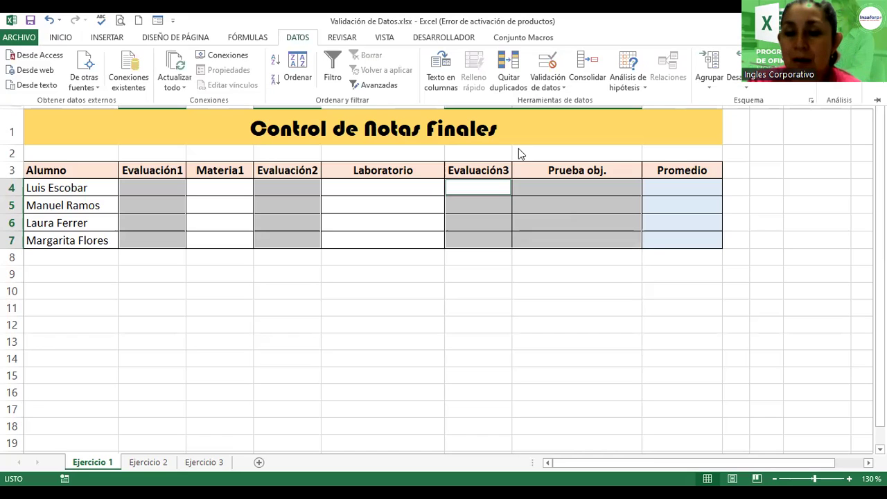
{"action": "left_click", "coordinate": [544, 87]}
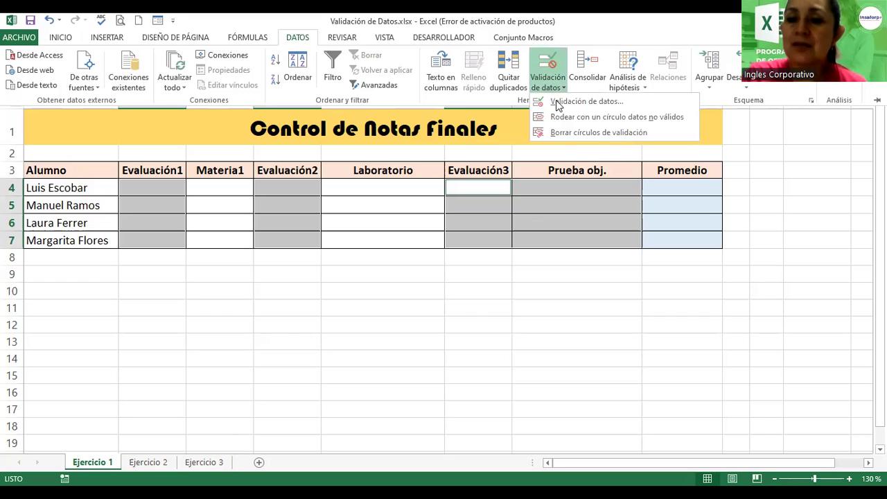
{"action": "left_click", "coordinate": [559, 102]}
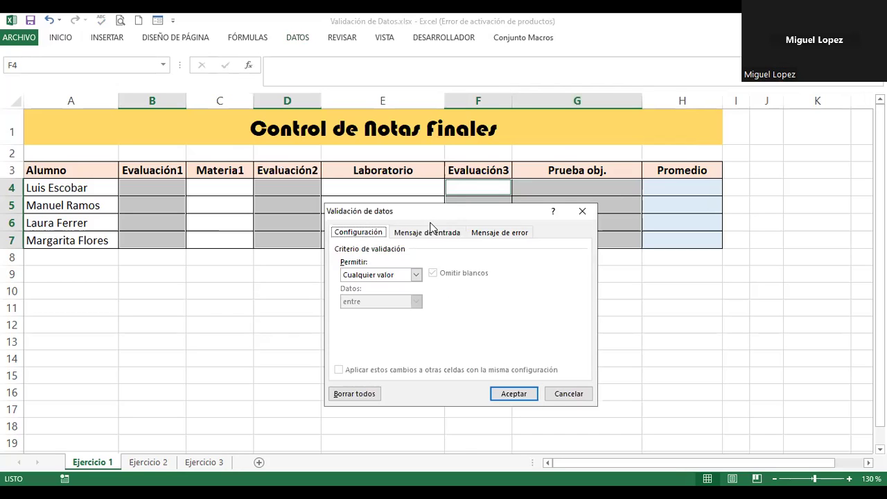
{"action": "left_click", "coordinate": [582, 211]}
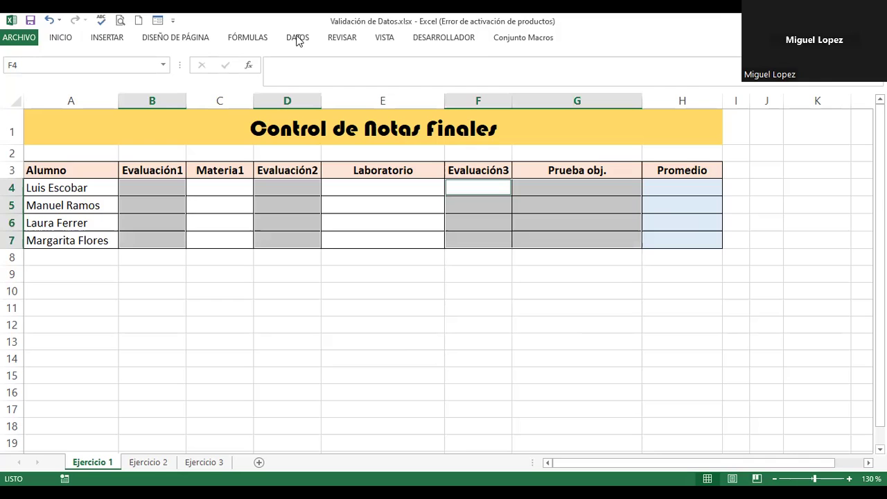
Step: Open data validation for the selected grade cells and set the allowed type to Número entero, after trying Decimal
{"action": "key", "text": "alt+d"}
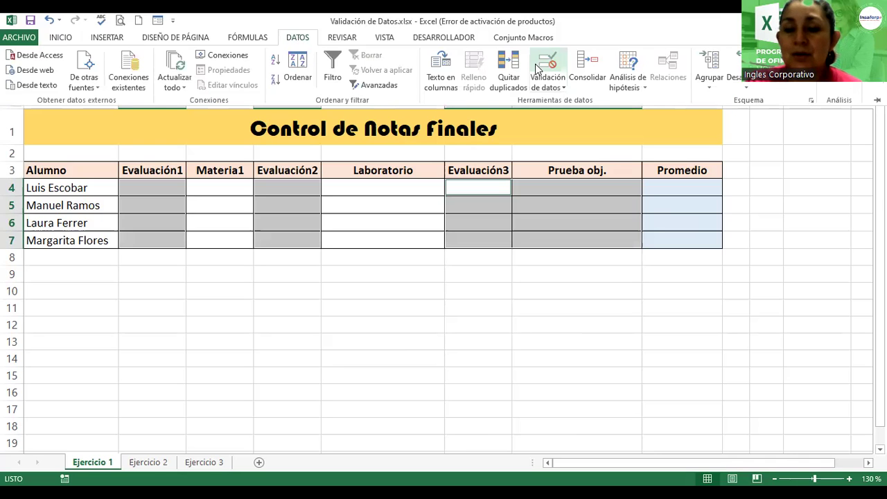
{"action": "key", "text": "v"}
{"action": "key", "text": "v"}
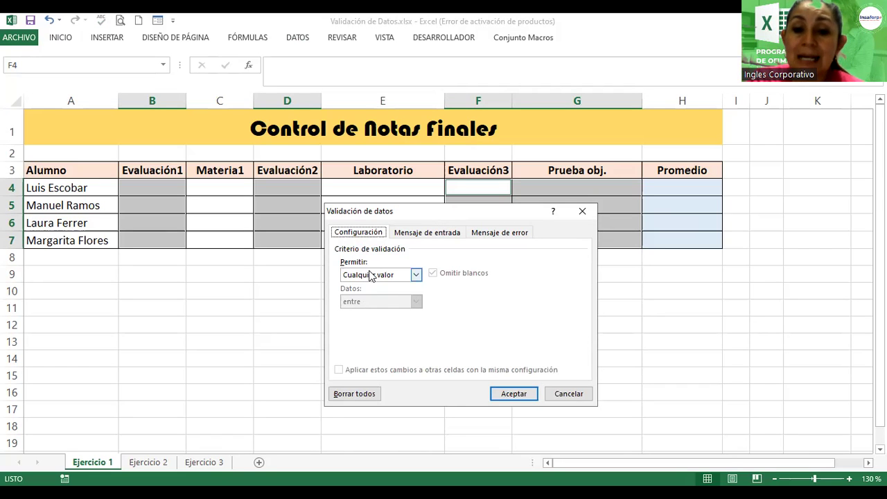
{"action": "key", "text": "alt+Down"}
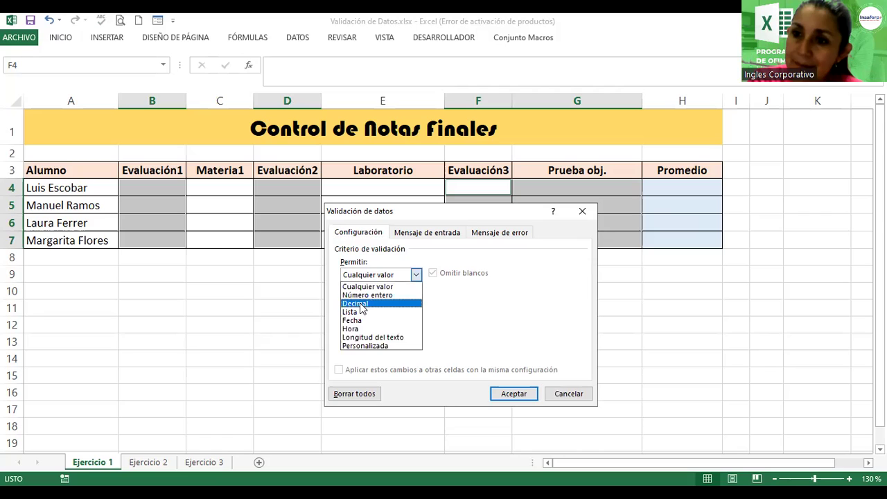
{"action": "left_click", "coordinate": [363, 305]}
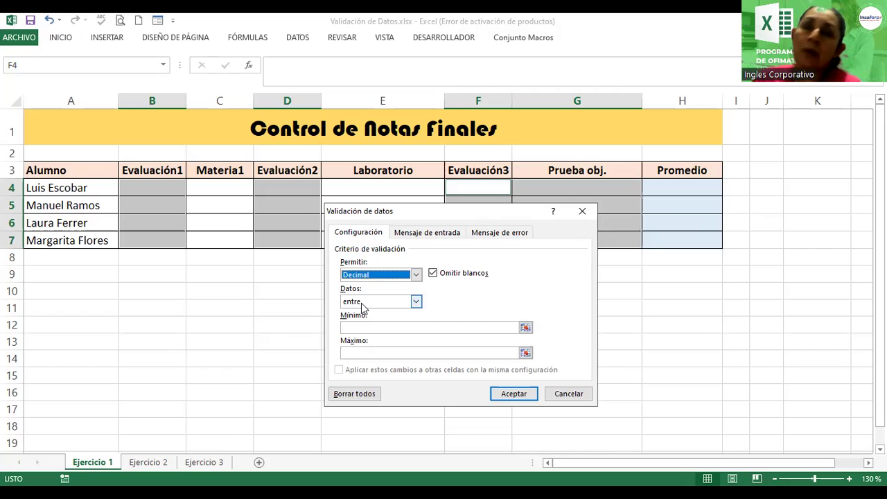
{"action": "left_click", "coordinate": [417, 276]}
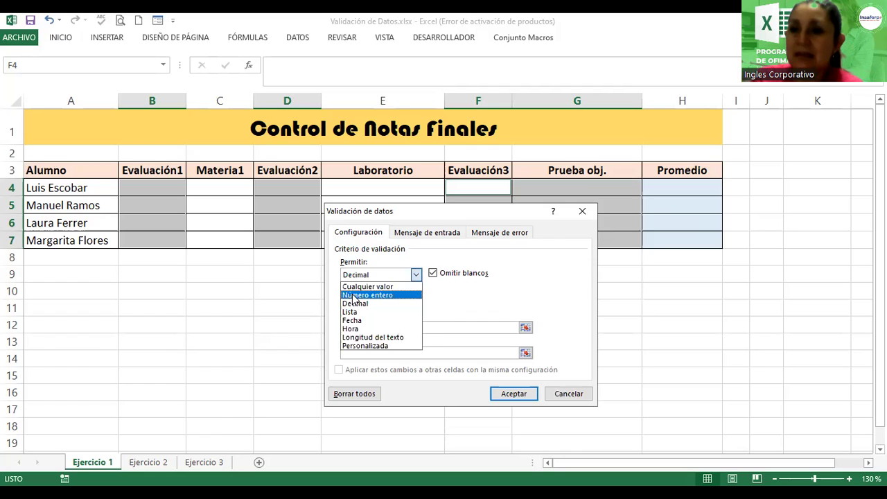
{"action": "left_click", "coordinate": [355, 296]}
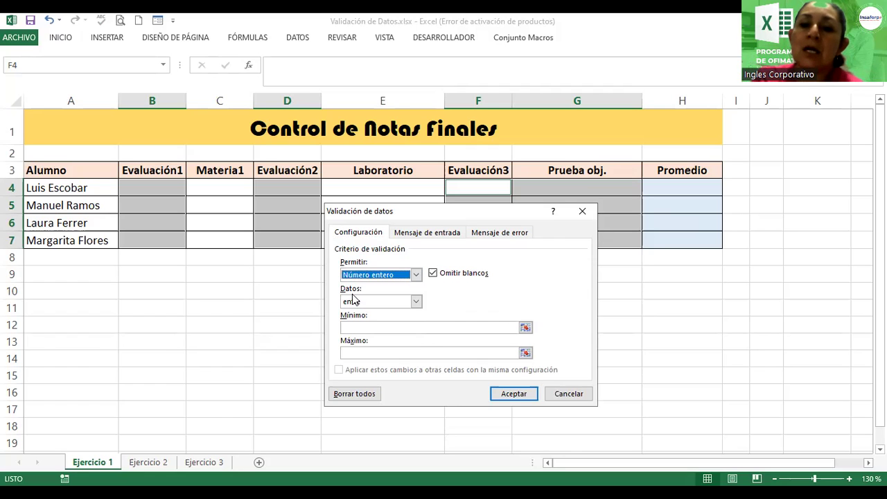
Step: Limit the whole-number criterion for the grade cells to values between a minimum of 10 and a maximum of 100
{"action": "left_click", "coordinate": [418, 355]}
{"action": "type", "text": "10"}
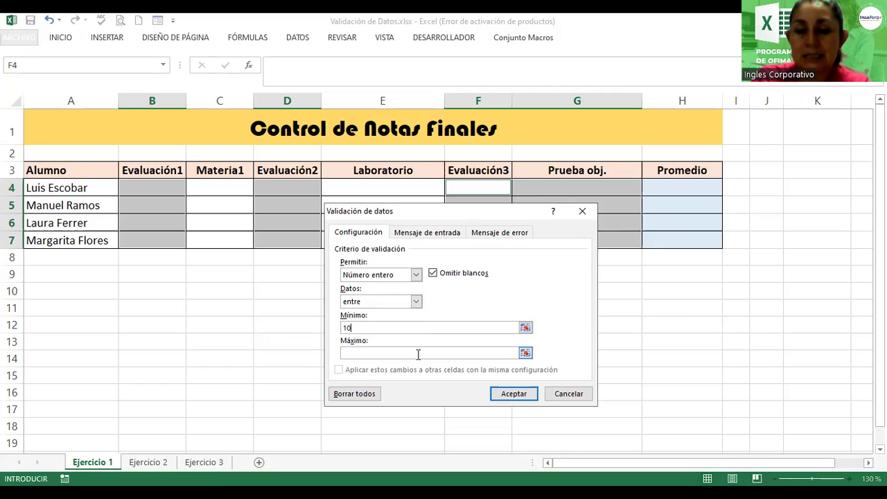
{"action": "left_click", "coordinate": [416, 355]}
{"action": "type", "text": "100"}
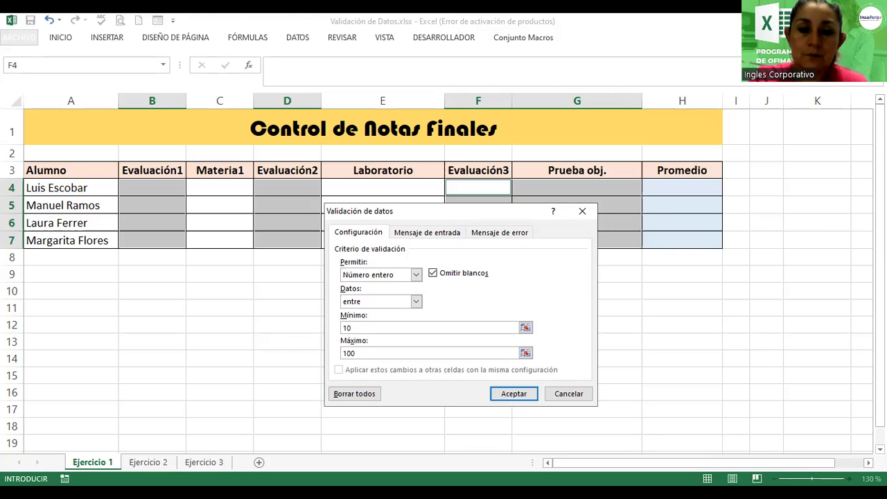
{"action": "key", "text": "Return"}
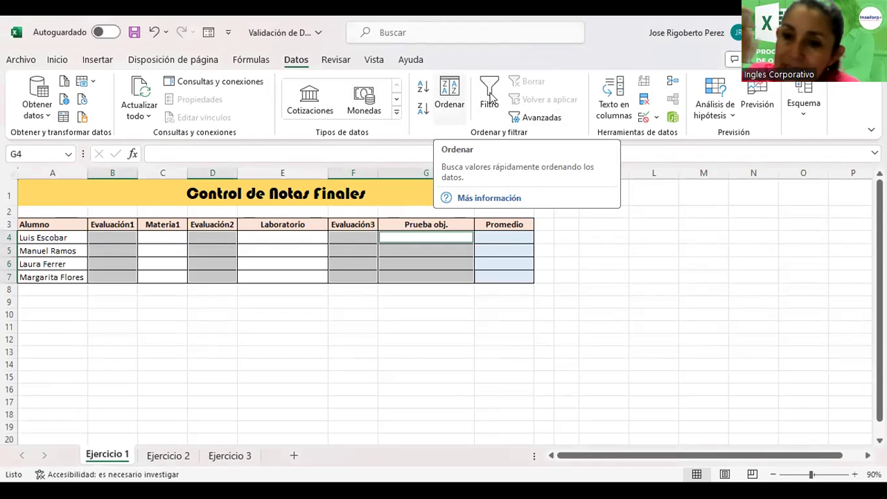
Step: In the second copy of the workbook, start a data validation rule for the selected grade cells that allows Número entero
{"action": "left_click", "coordinate": [656, 119]}
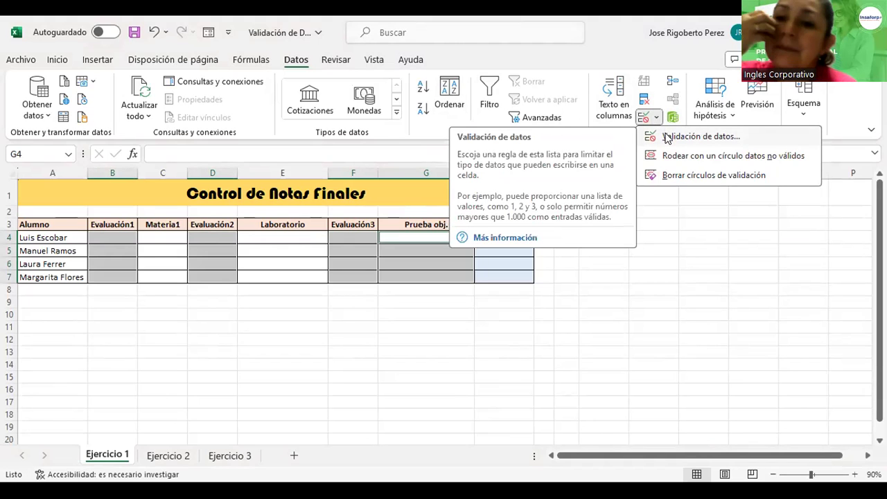
{"action": "left_click", "coordinate": [667, 137]}
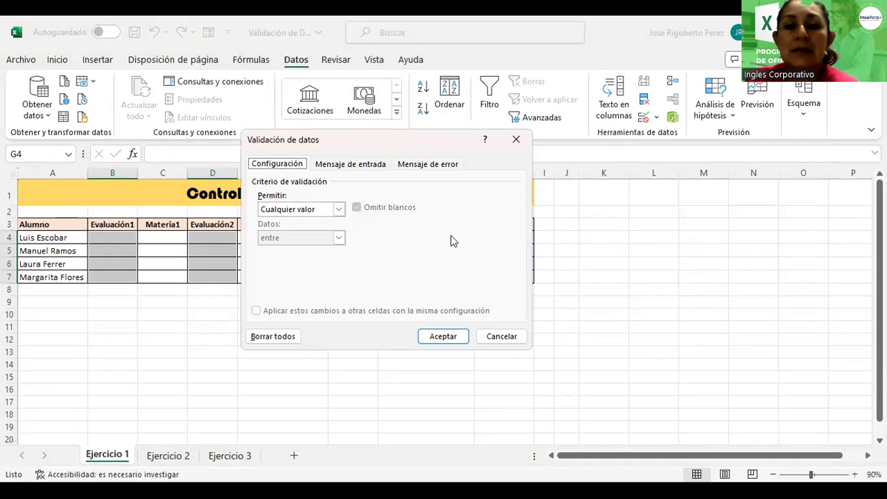
{"action": "left_click", "coordinate": [339, 210]}
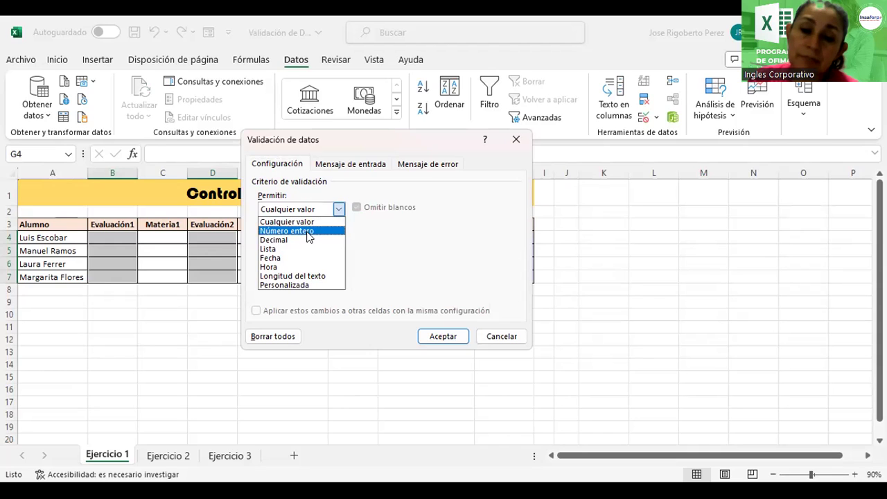
{"action": "left_click", "coordinate": [309, 232]}
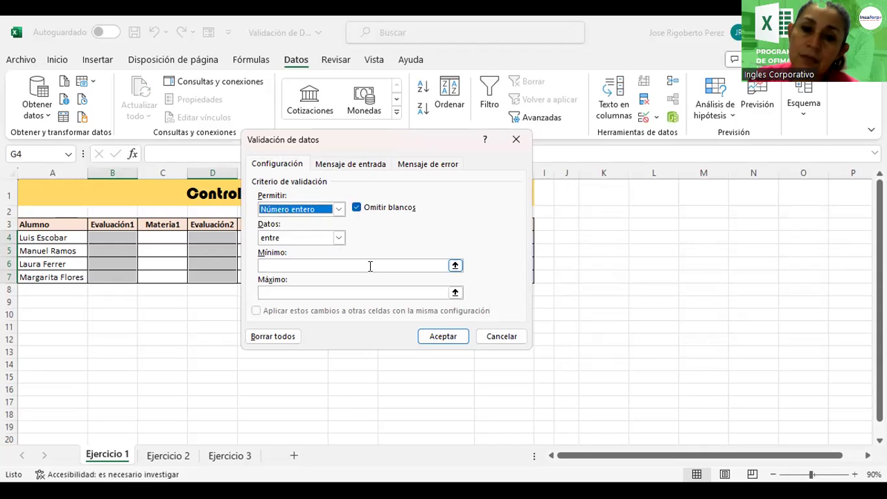
Step: Set the rule's minimum to 10 and its maximum to 100 in the second copy's validation criteria
{"action": "left_click", "coordinate": [323, 261]}
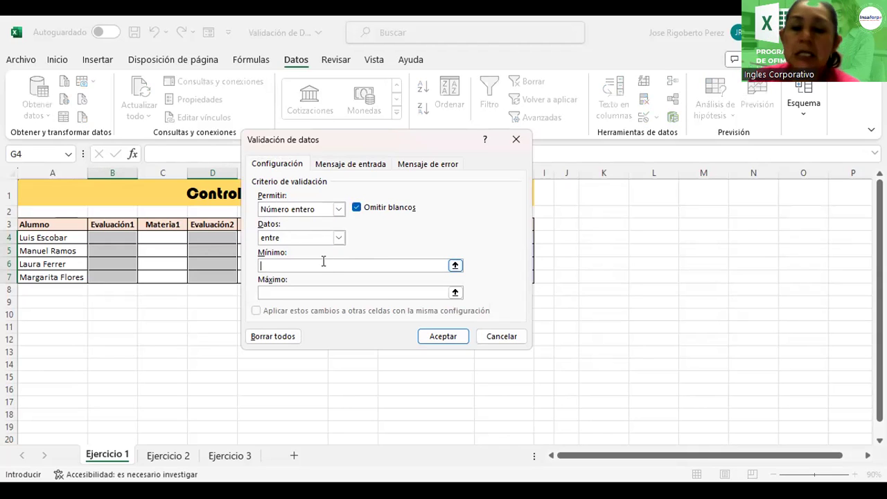
{"action": "left_click", "coordinate": [455, 267]}
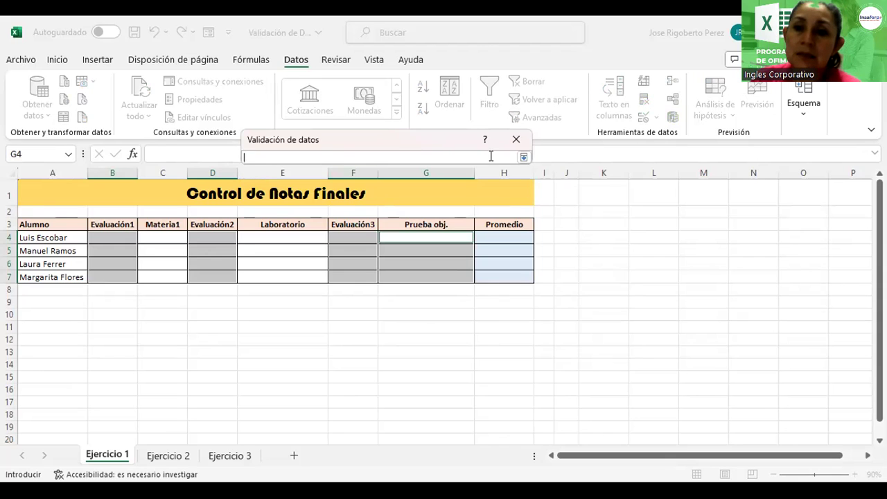
{"action": "type", "text": "10"}
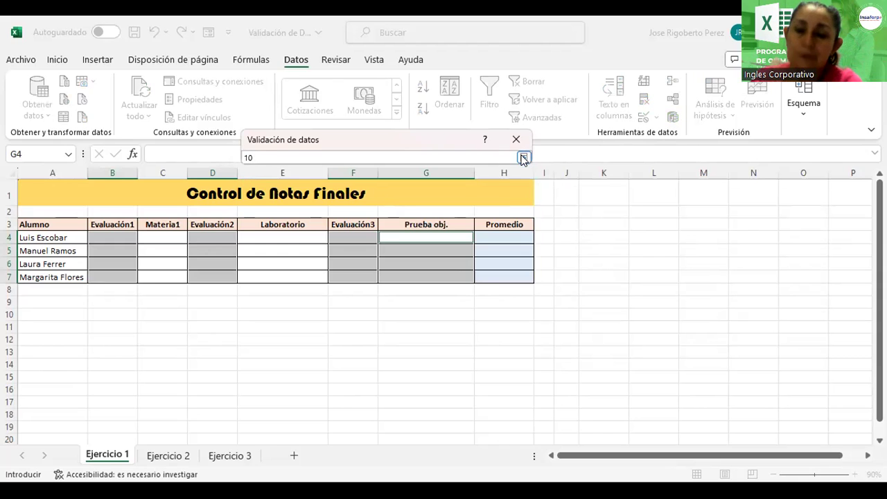
{"action": "left_click", "coordinate": [524, 158]}
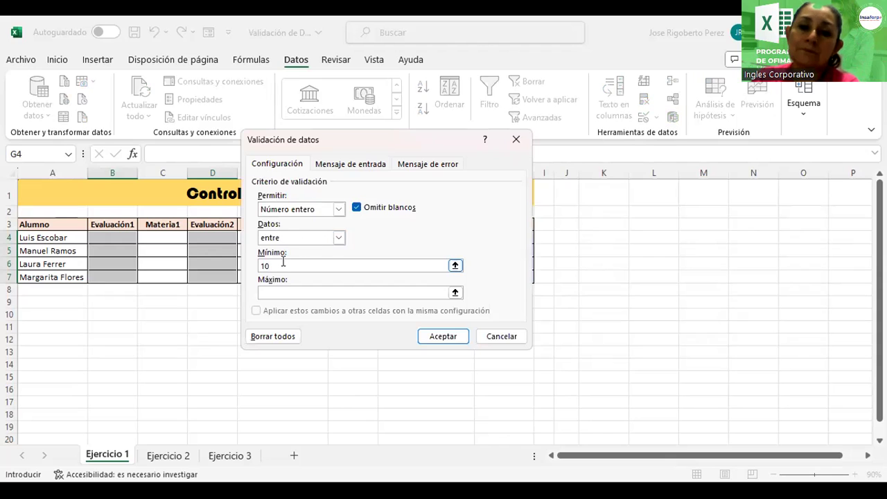
{"action": "left_click", "coordinate": [275, 292]}
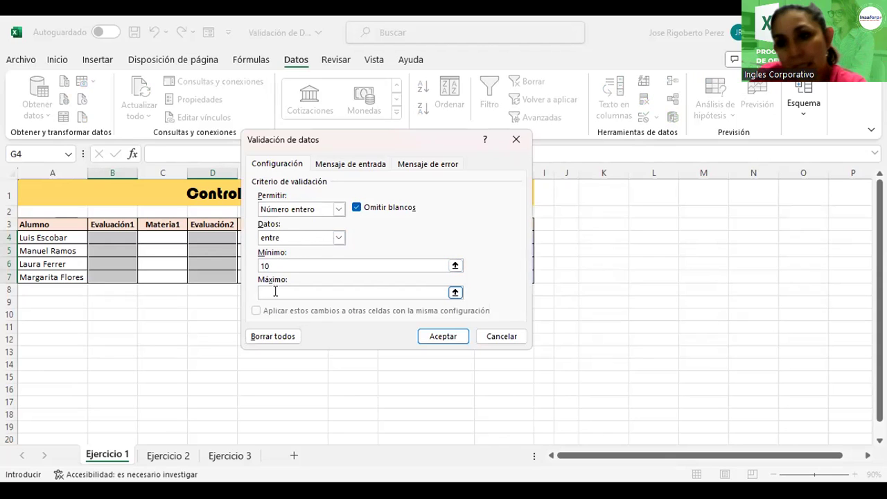
{"action": "left_click", "coordinate": [275, 266]}
{"action": "left_click", "coordinate": [275, 292]}
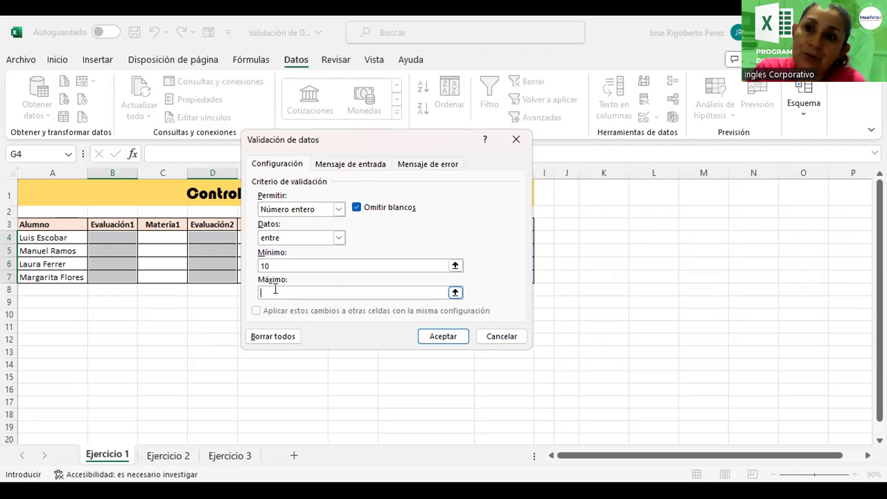
{"action": "type", "text": "100"}
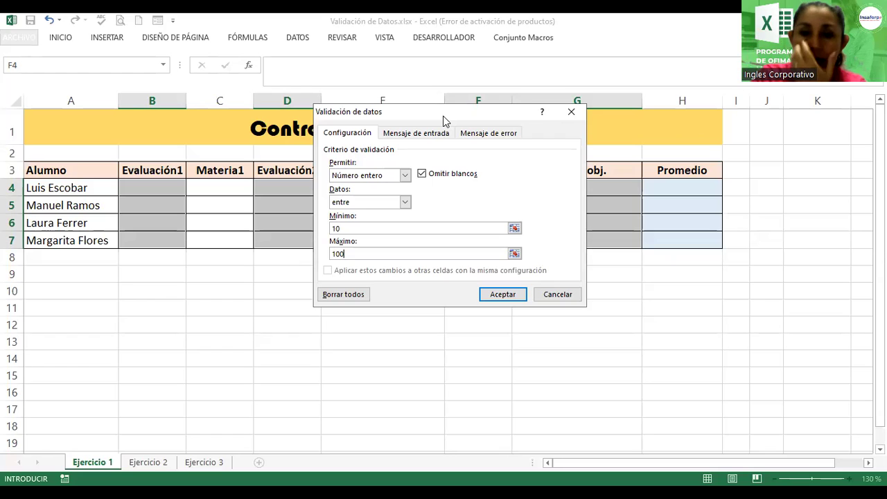
Step: Give the input message for the grade cells the title "Notas", back in the first workbook's validation dialog
{"action": "left_click", "coordinate": [418, 135]}
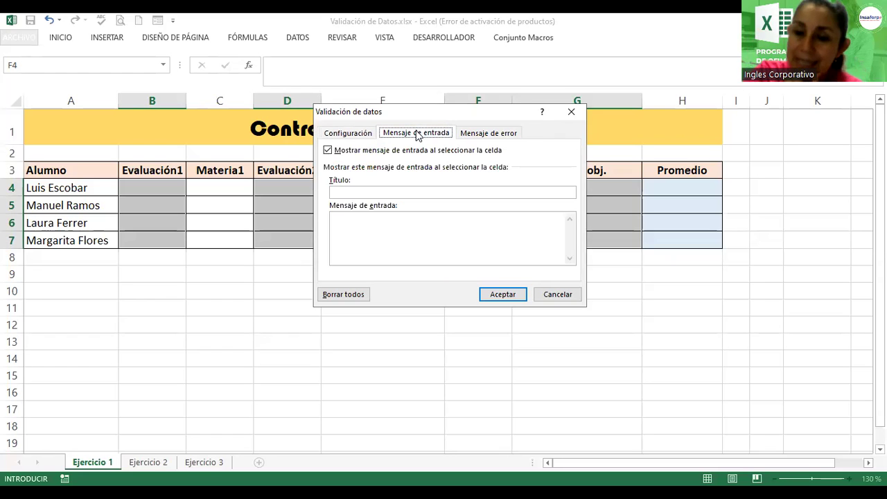
{"action": "left_click", "coordinate": [368, 193]}
{"action": "type", "text": "as"}
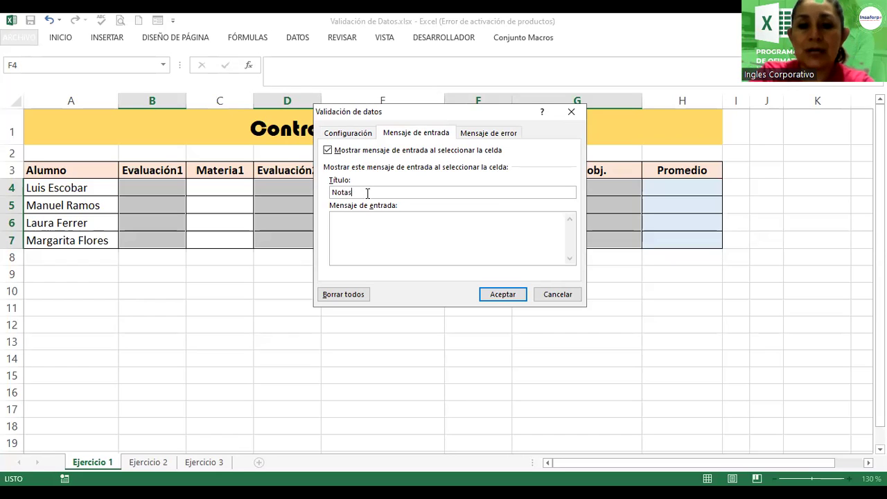
{"action": "type", "text": "Ingre"}
{"action": "key", "text": "BackSpace"}
{"action": "key", "text": "BackSpace"}
{"action": "key", "text": "BackSpace"}
{"action": "key", "text": "BackSpace"}
{"action": "key", "text": "BackSpace"}
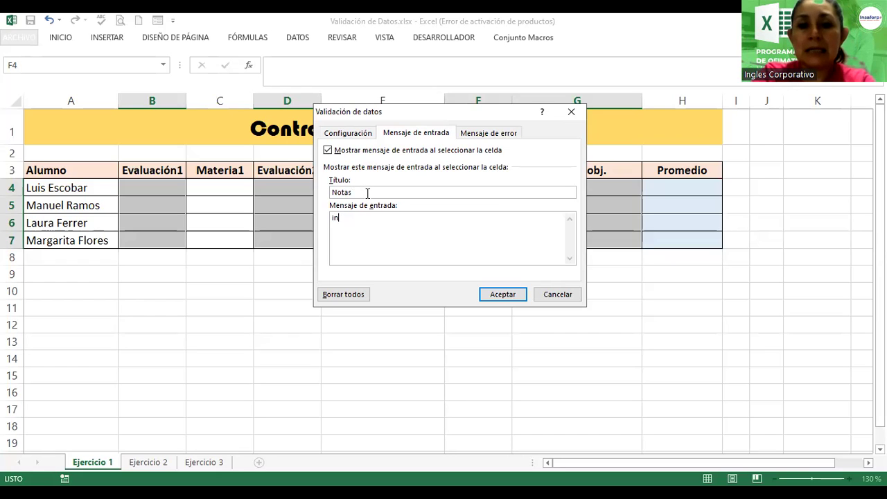
Step: Write the input message text "Ingrese las notas respectivas del trimestre." for the grade cells
{"action": "type", "text": "Ing"}
{"action": "key", "text": "BackSpace"}
{"action": "type", "text": "ngrese las not"}
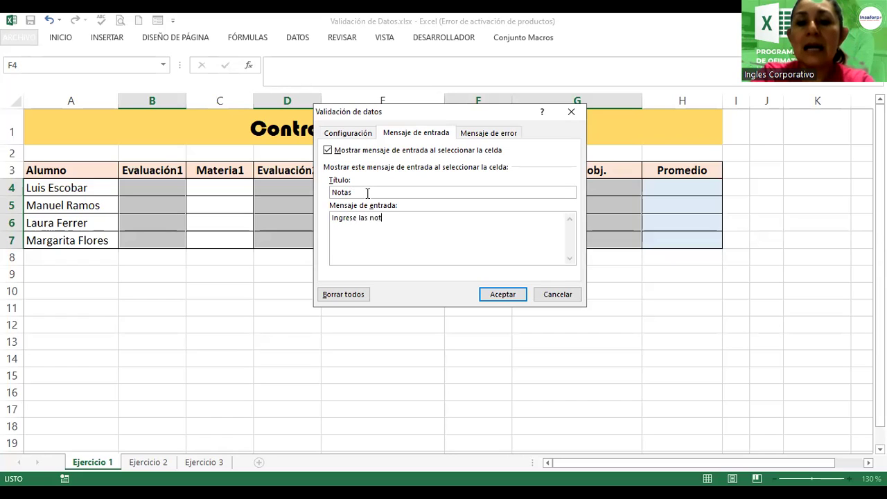
{"action": "type", "text": "as resp"}
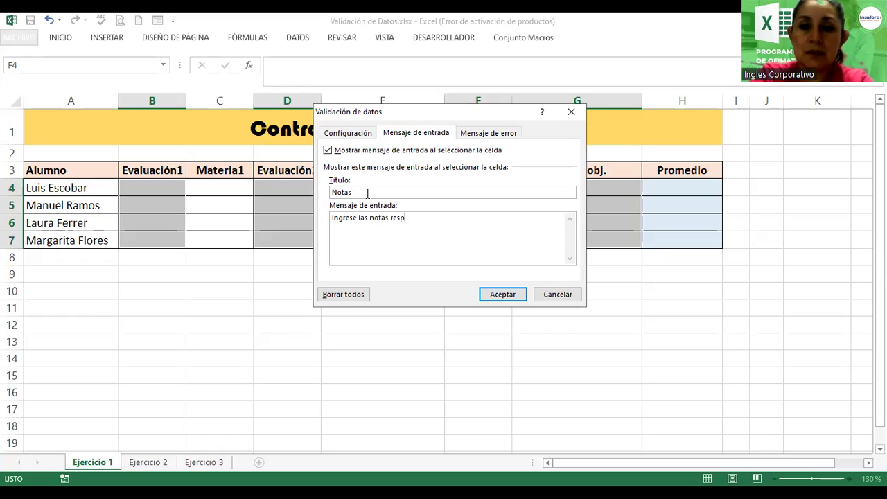
{"action": "type", "text": "ectivas del t"}
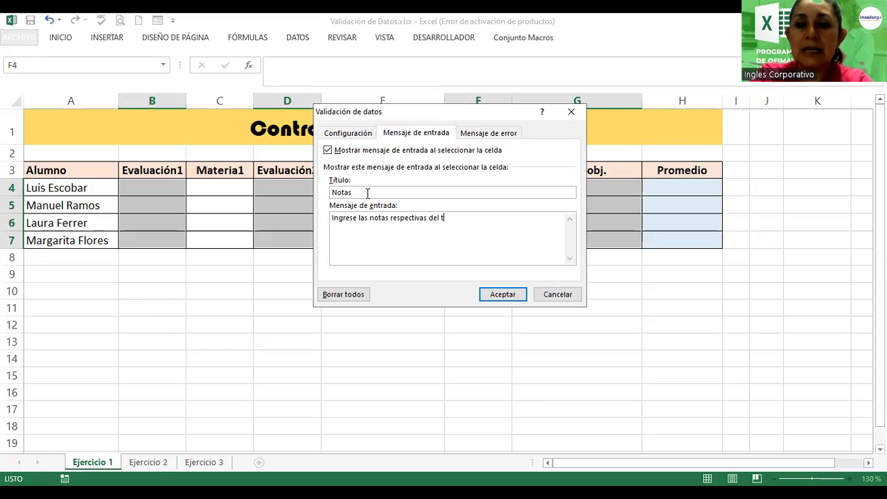
{"action": "type", "text": "rimestre."}
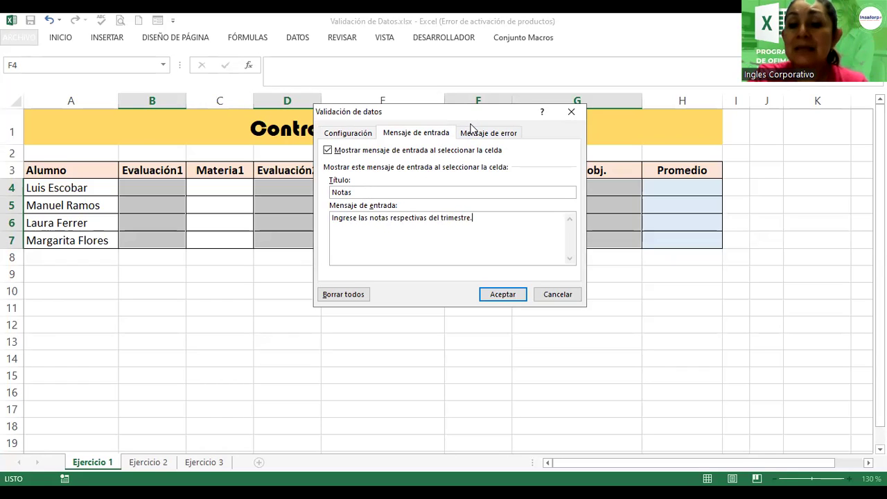
Step: Move the validation dialog off the title banner and title the grade cells' error alert "Error Nota"
{"action": "left_click_drag", "start_coordinate": [468, 114], "coordinate": [530, 166]}
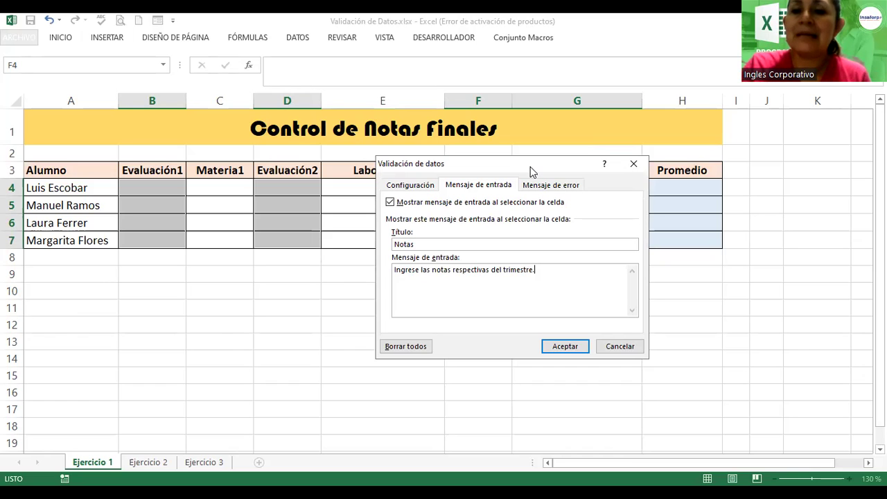
{"action": "left_click", "coordinate": [551, 186]}
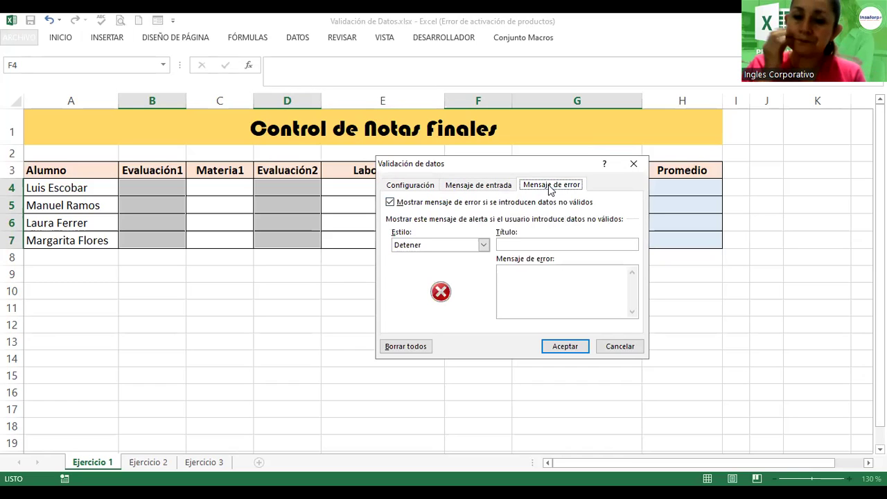
{"action": "left_click", "coordinate": [559, 246]}
{"action": "type", "text": "E"}
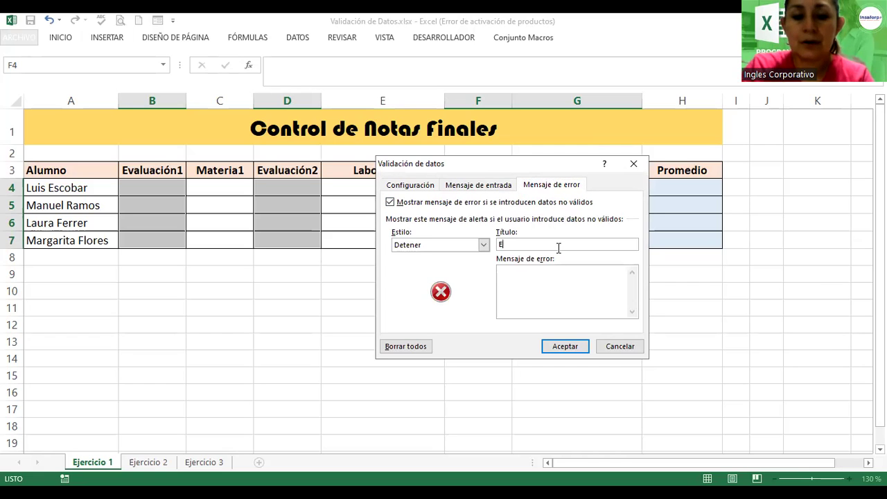
{"action": "type", "text": "rror Nota"}
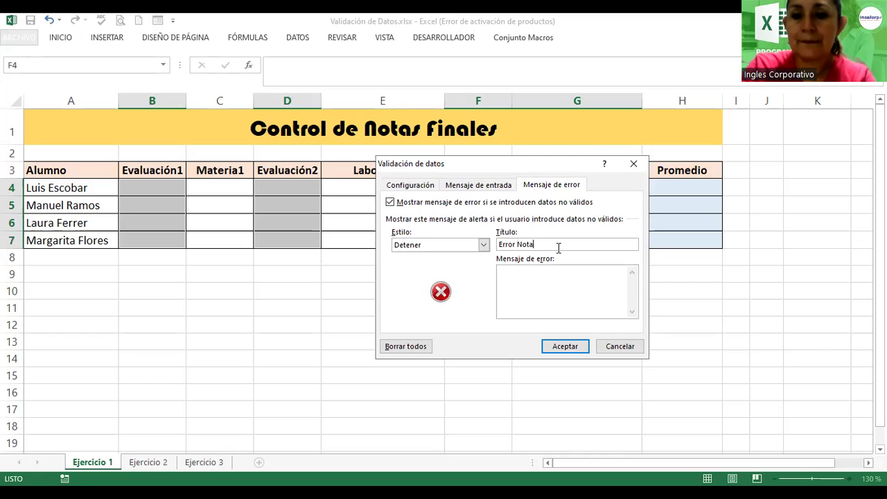
{"action": "key", "text": "Tab"}
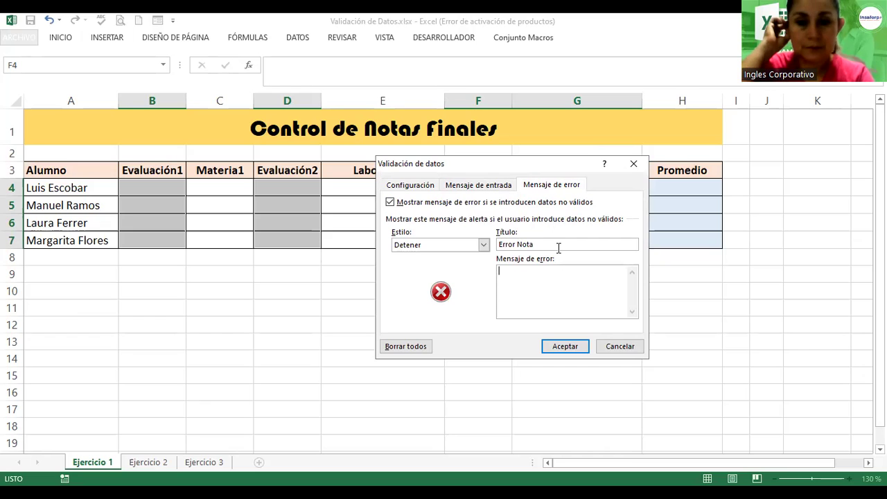
{"action": "left_click", "coordinate": [558, 248]}
{"action": "type", "text": "N"}
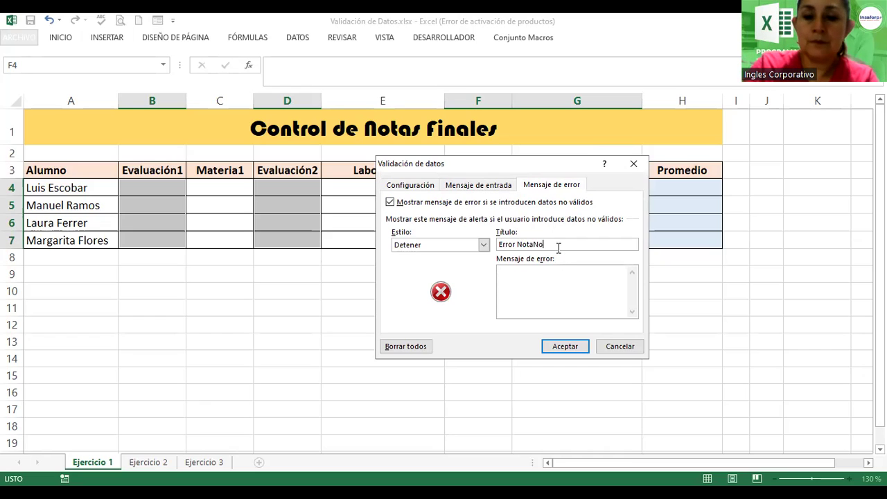
{"action": "key", "text": "BackSpace"}
Step: Write the error alert message "Nota ingresa no válida." for the grade cells and apply the validation rule
{"action": "key", "text": "Tab"}
{"action": "type", "text": "Nota i"}
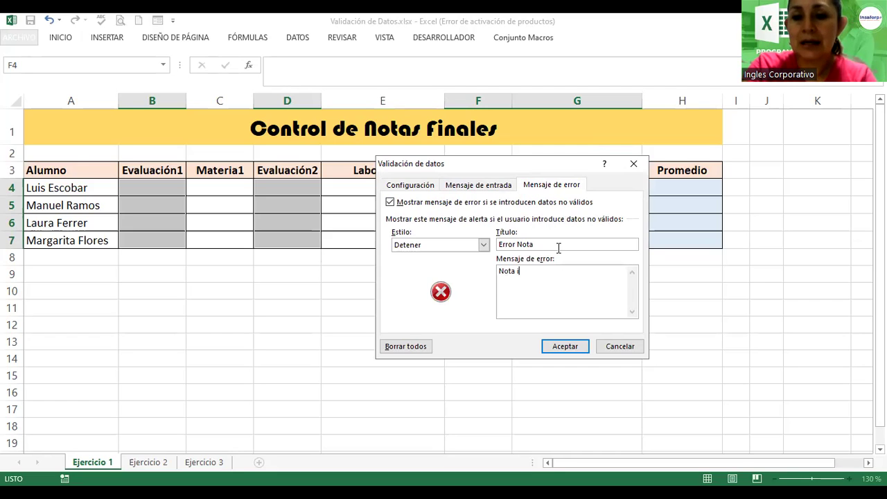
{"action": "type", "text": "ngresa no v"}
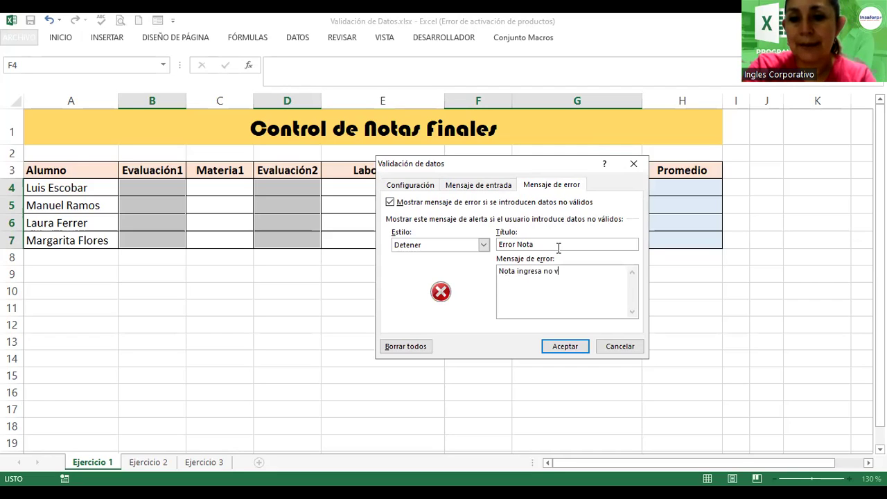
{"action": "type", "text": "álida."}
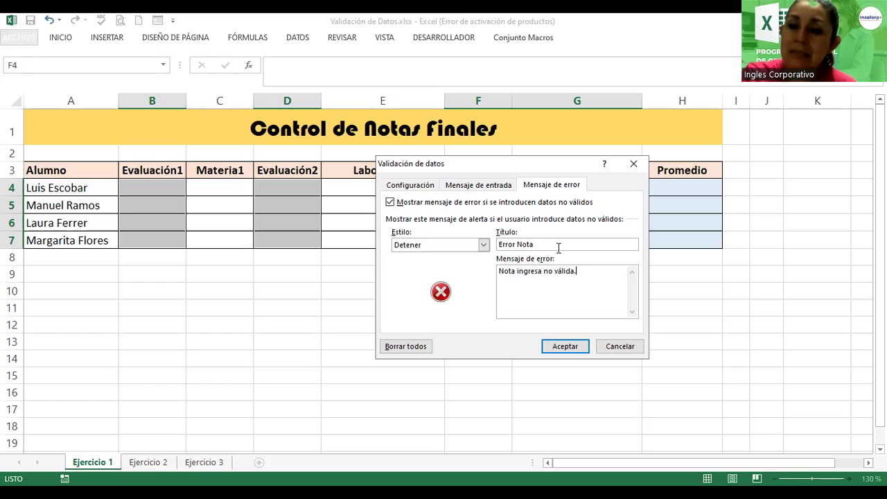
{"action": "left_click", "coordinate": [566, 349]}
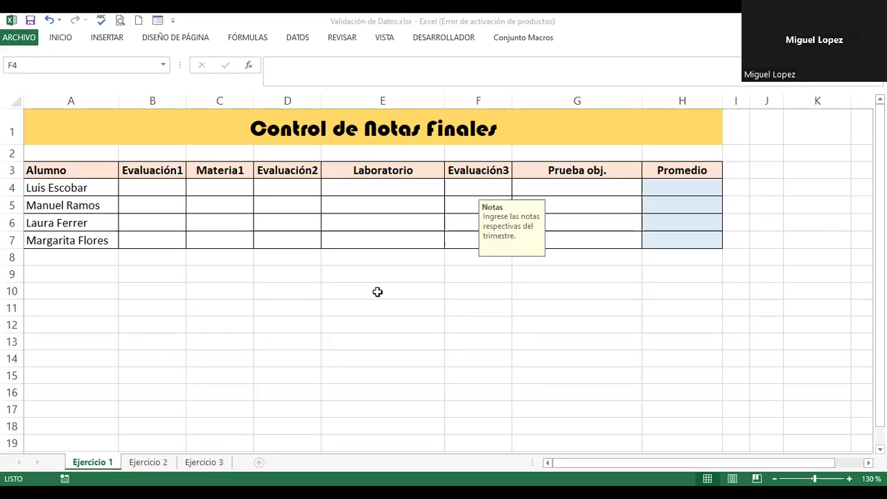
Step: Check where the input message appears across the Evaluación1, Materia1 and Evaluación2 grade cells and the empty cells below the table
{"action": "left_click", "coordinate": [158, 188]}
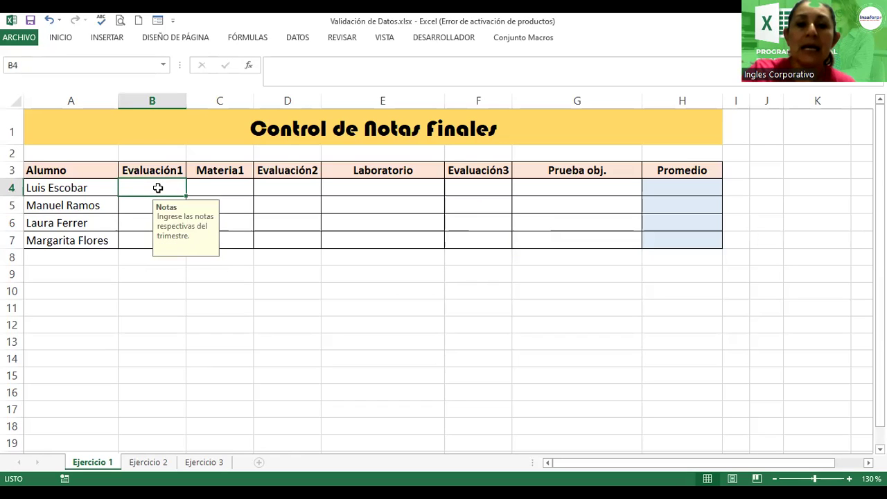
{"action": "key", "text": "Down"}
{"action": "key", "text": "Down"}
{"action": "key", "text": "Down"}
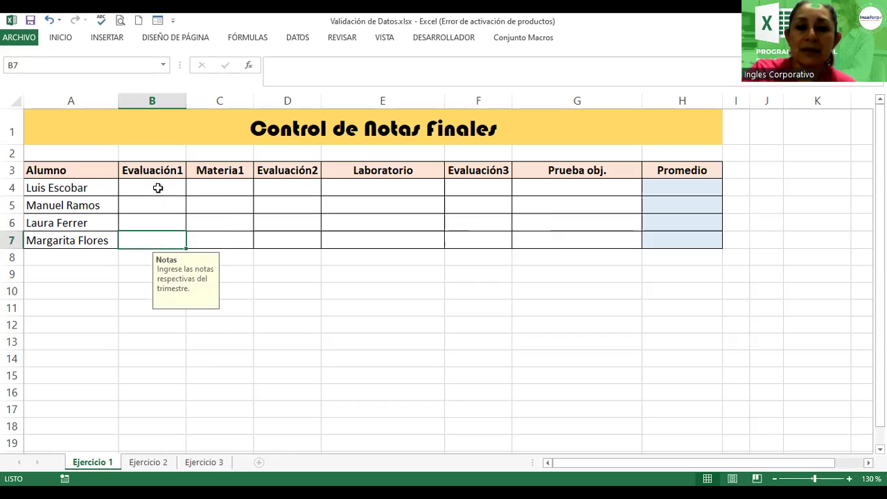
{"action": "key", "text": "Right"}
{"action": "key", "text": "Right"}
{"action": "key", "text": "Left"}
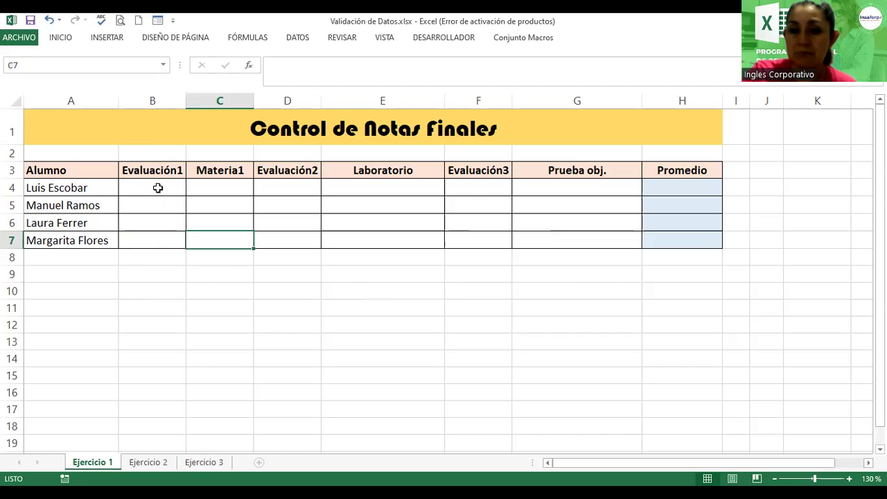
{"action": "key", "text": "Up"}
{"action": "key", "text": "Up"}
{"action": "key", "text": "Up"}
{"action": "key", "text": "Up"}
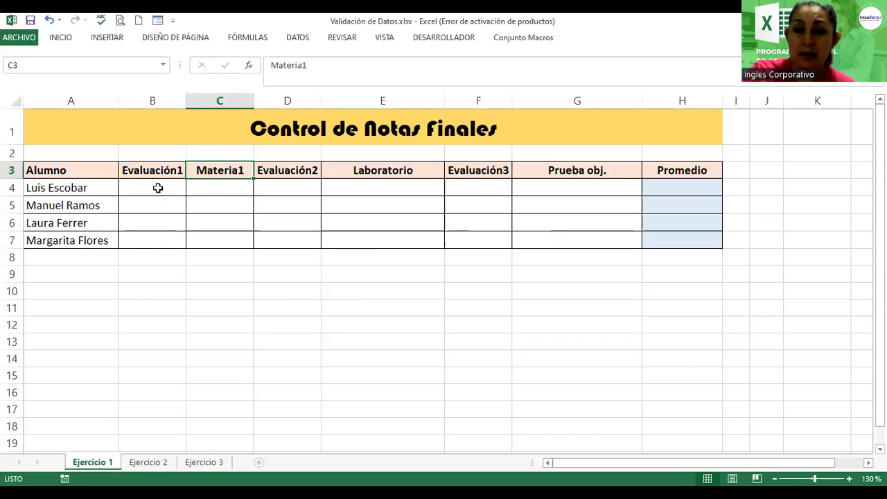
{"action": "key", "text": "Down"}
{"action": "key", "text": "Right"}
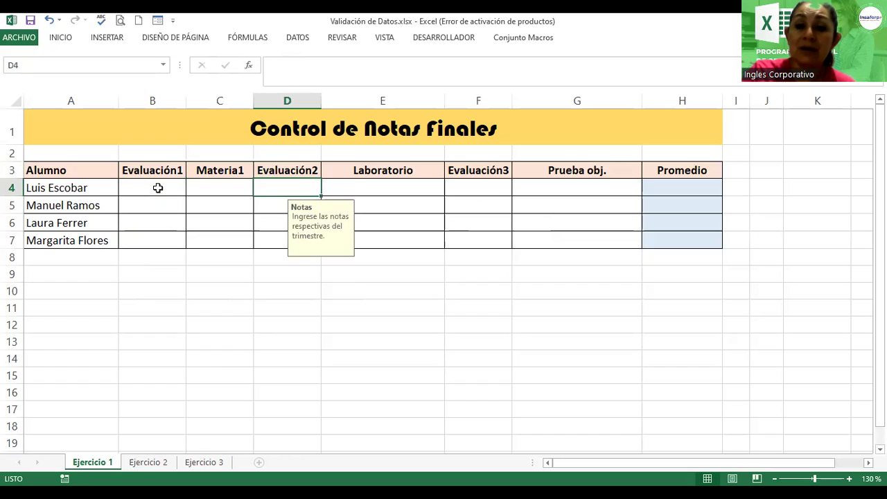
{"action": "key", "text": "Down"}
{"action": "key", "text": "Down"}
{"action": "key", "text": "Down"}
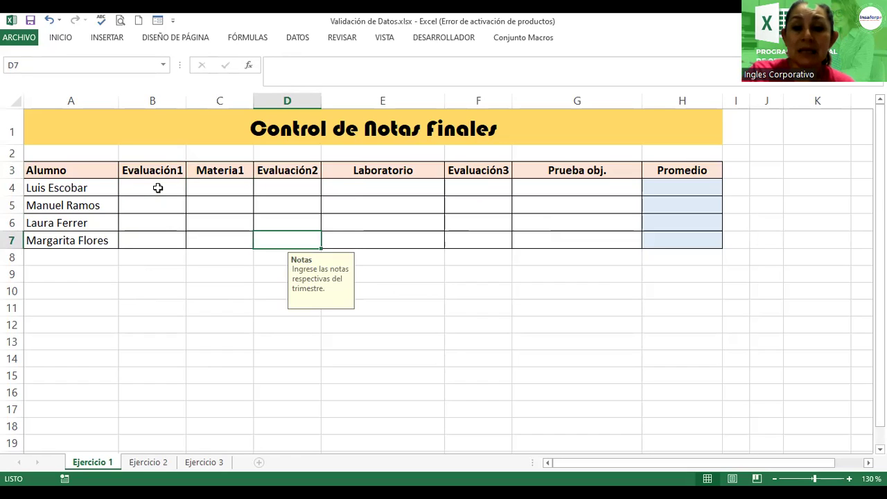
{"action": "key", "text": "Down"}
{"action": "key", "text": "Down"}
{"action": "key", "text": "Down"}
{"action": "key", "text": "Down"}
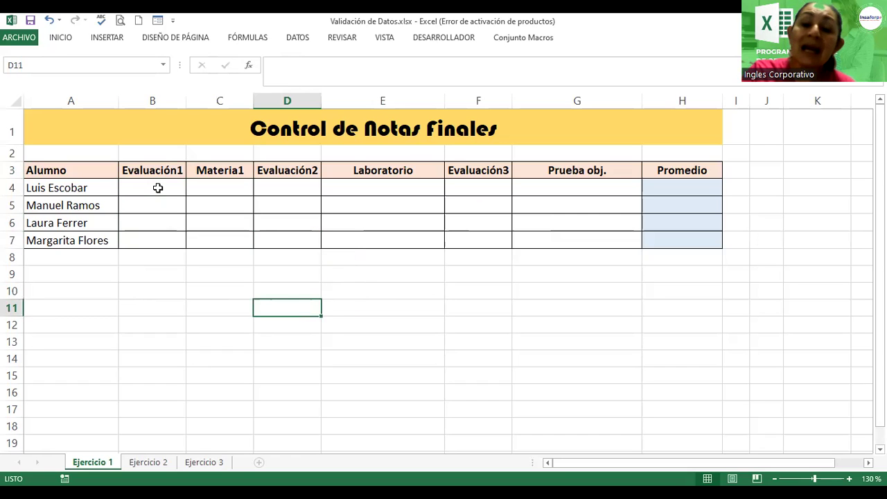
Step: Check the input message on the Evaluación3 and Prueba obj. grade cells, comparing them with the header row
{"action": "key", "text": "Up"}
{"action": "key", "text": "Up"}
{"action": "key", "text": "Up"}
{"action": "key", "text": "Up"}
{"action": "key", "text": "Right"}
{"action": "key", "text": "Right"}
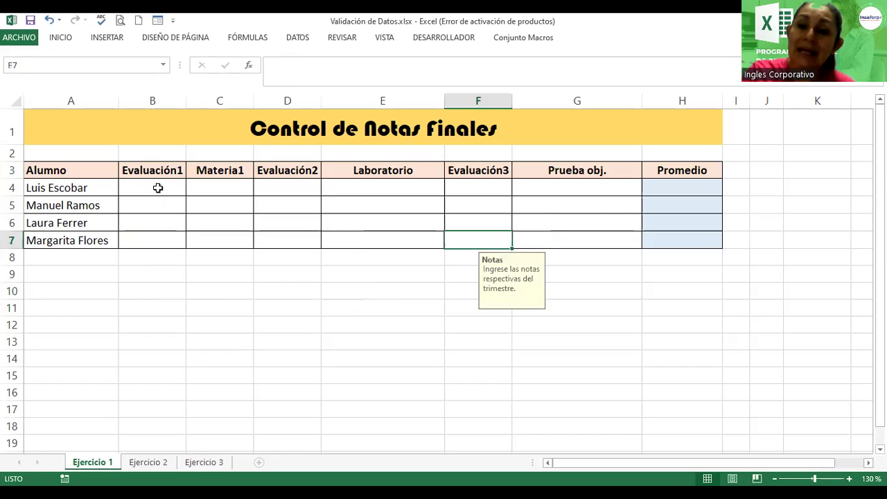
{"action": "key", "text": "Up"}
{"action": "key", "text": "Up"}
{"action": "key", "text": "Right"}
{"action": "key", "text": "Up"}
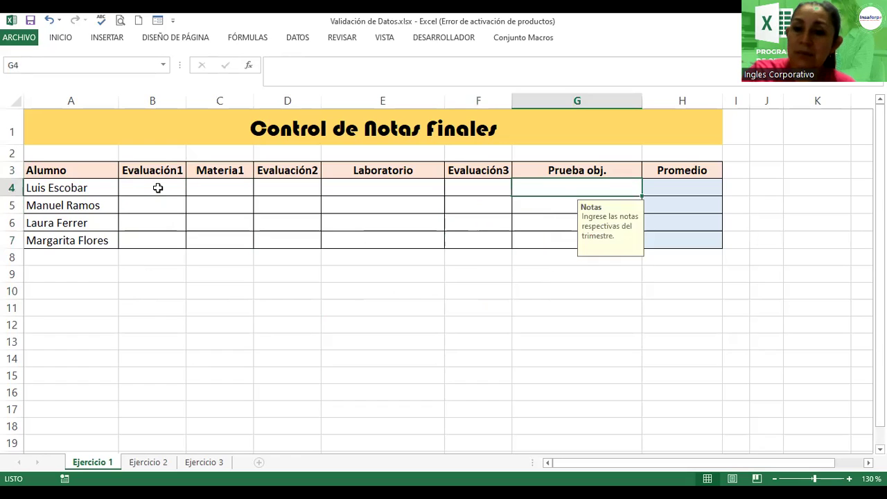
{"action": "key", "text": "Up"}
{"action": "key", "text": "Left"}
{"action": "key", "text": "Left"}
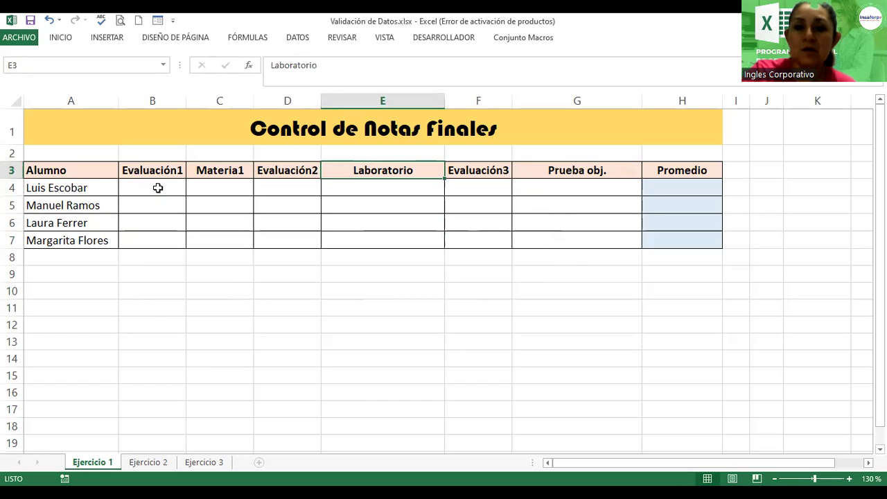
{"action": "key", "text": "Left"}
{"action": "key", "text": "Up"}
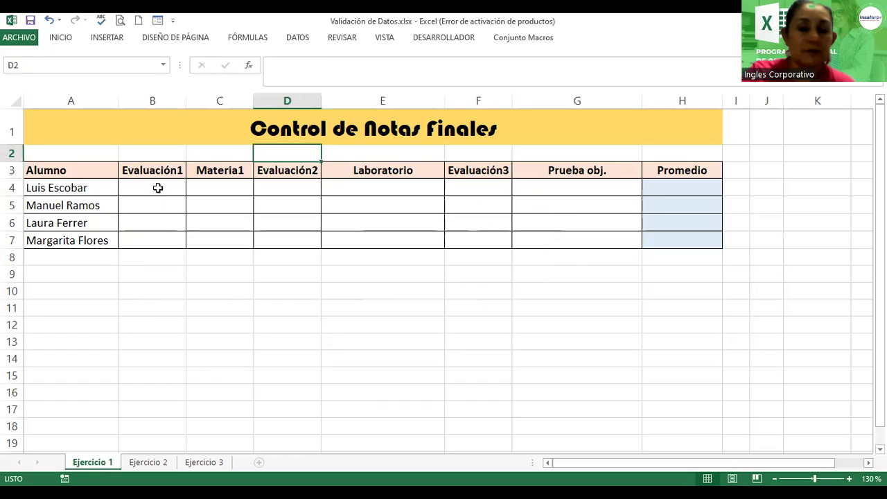
{"action": "key", "text": "Up"}
{"action": "key", "text": "Down"}
{"action": "key", "text": "Down"}
{"action": "key", "text": "Down"}
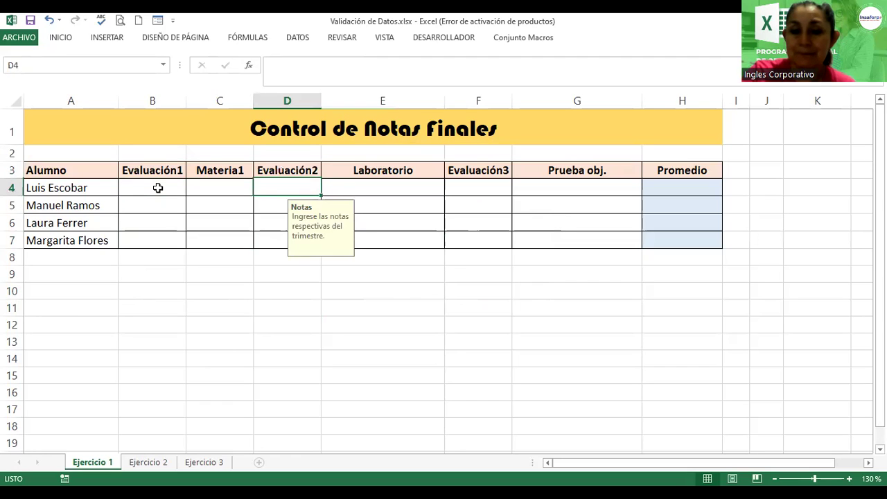
Step: Enter 90 and 85 as the Evaluación1 grades of the first two students, in B4 and B5
{"action": "key", "text": "Left"}
{"action": "key", "text": "Left"}
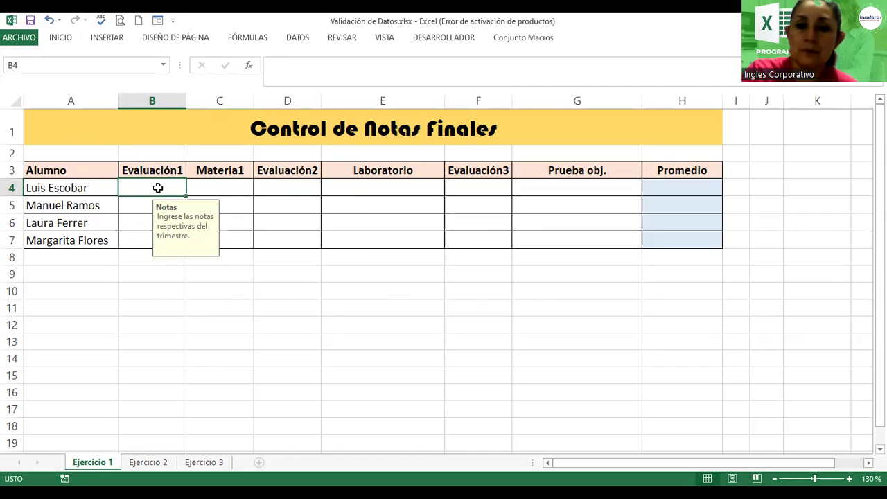
{"action": "type", "text": "90"}
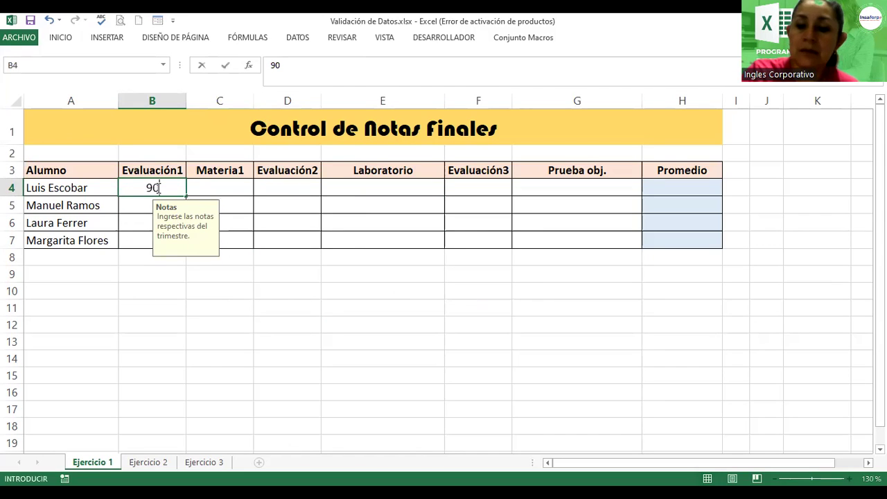
{"action": "key", "text": "Return"}
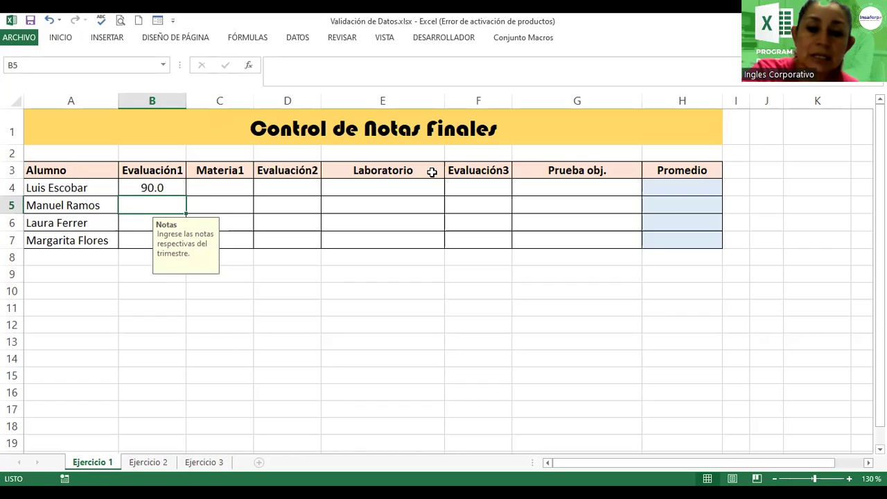
{"action": "type", "text": "85"}
{"action": "key", "text": "Return"}
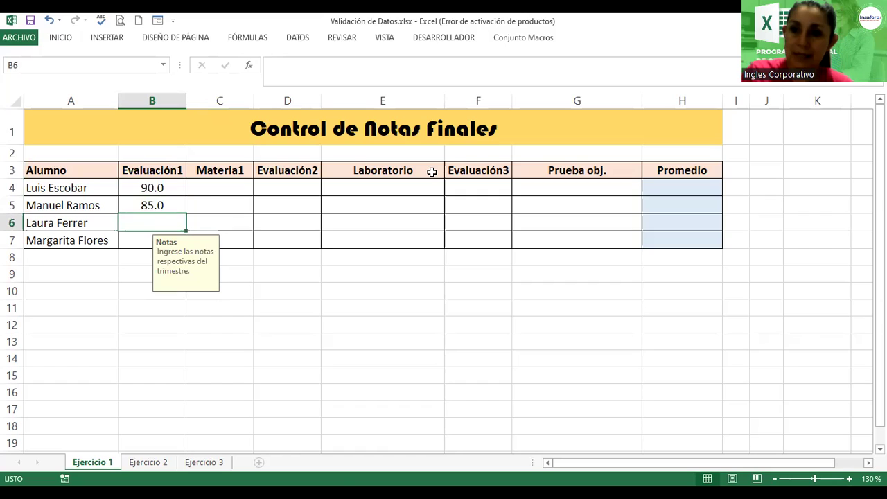
Step: Test the validation rule by trying to enter 150 and -80 as the third student's Evaluación1 grade in B6
{"action": "type", "text": "15"}
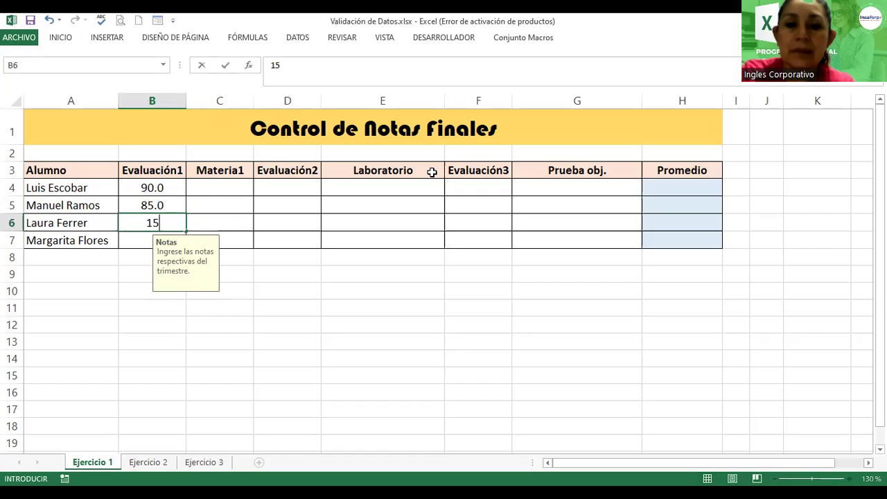
{"action": "type", "text": "0"}
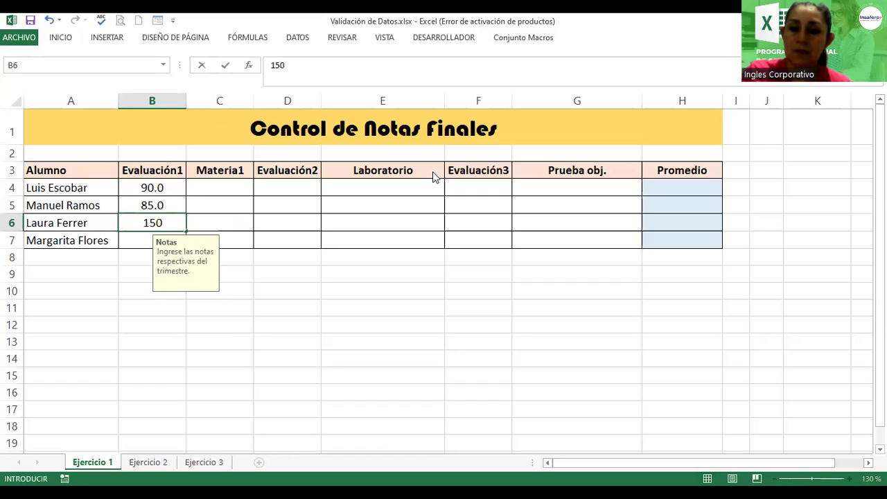
{"action": "key", "text": "Return"}
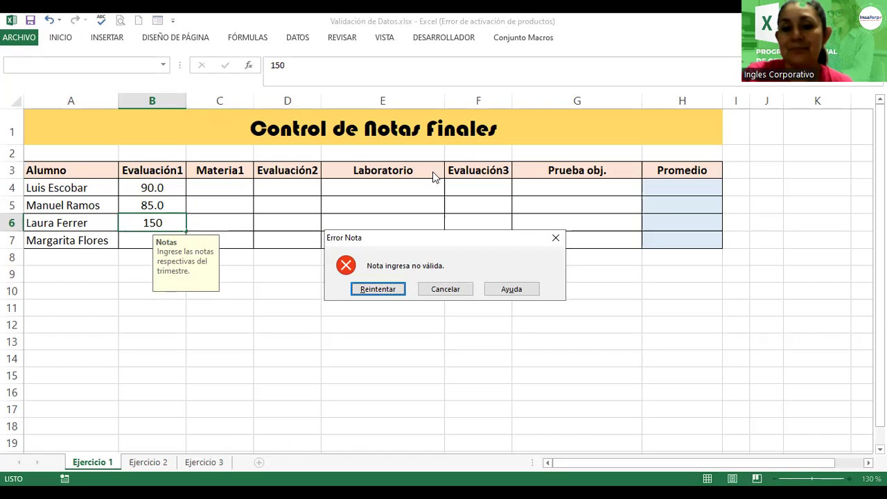
{"action": "left_click", "coordinate": [381, 290]}
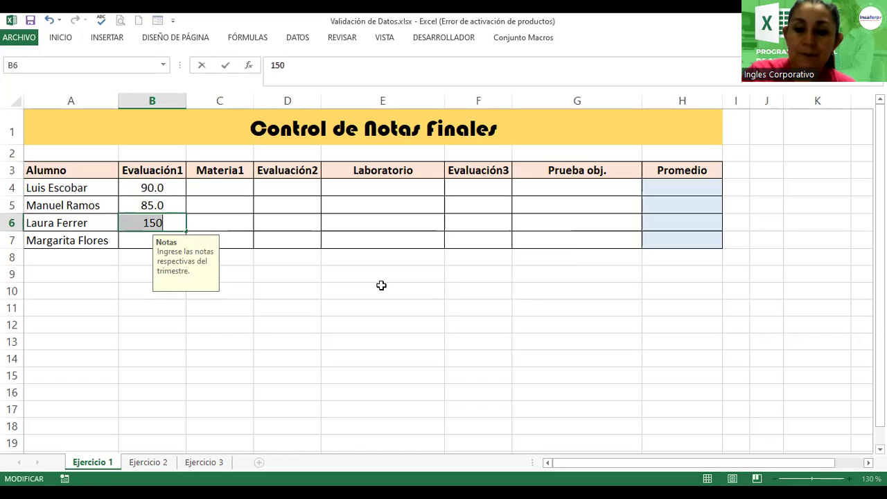
{"action": "type", "text": "-80"}
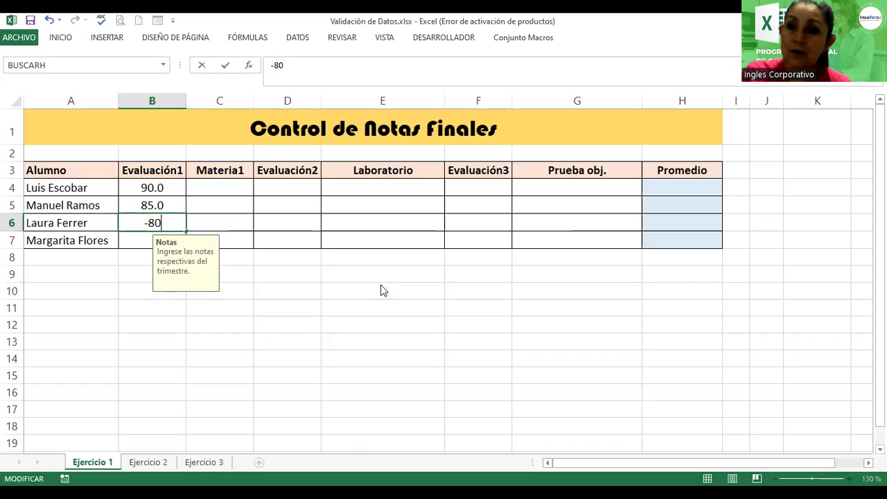
{"action": "key", "text": "Return"}
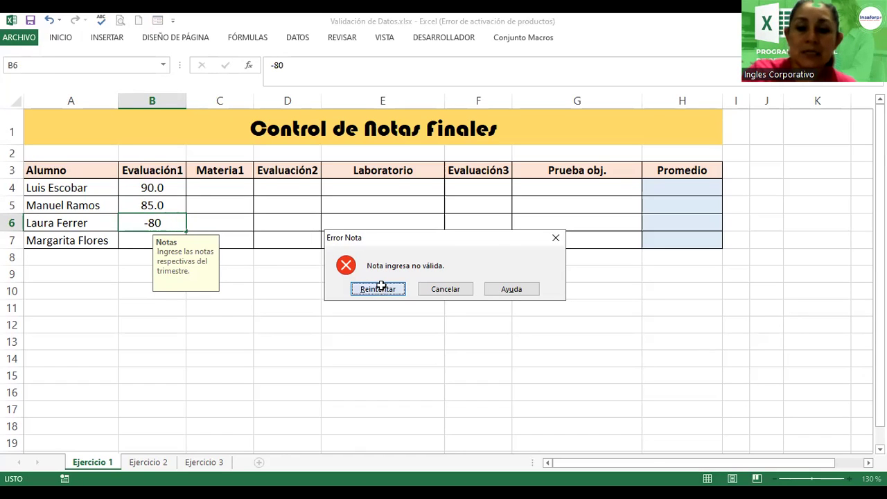
Step: Retry the third student's Evaluación1 grade in B6 with the value 75
{"action": "left_click", "coordinate": [381, 290]}
{"action": "type", "text": "75"}
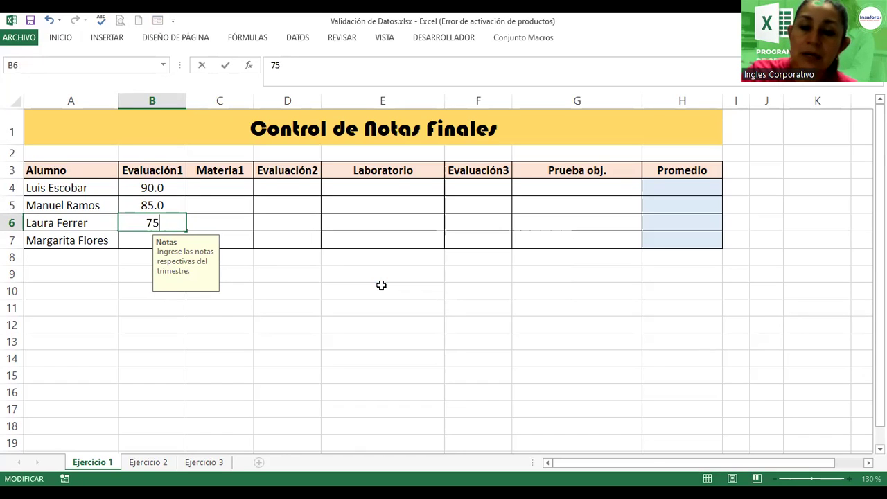
{"action": "key", "text": "Return"}
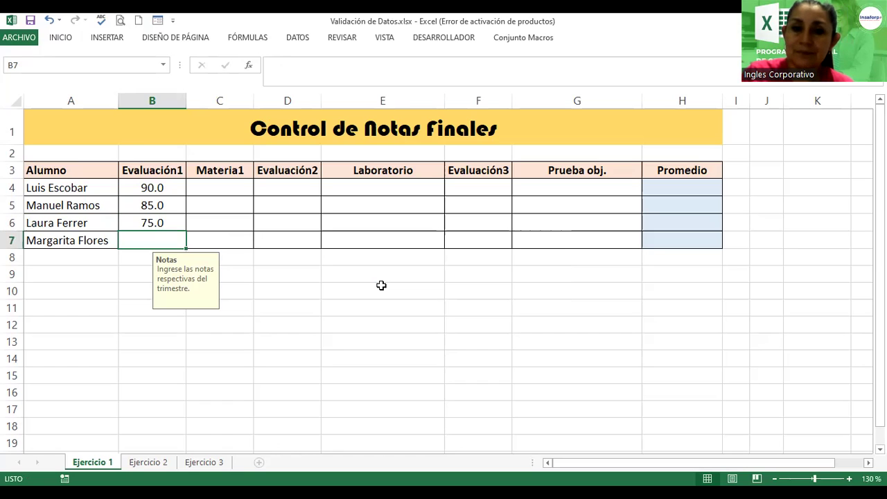
Step: Test the validation rule with the text "Hola mundo" in the fourth student's Evaluación1 cell, B7, and cancel the entry
{"action": "type", "text": "Hola mundo"}
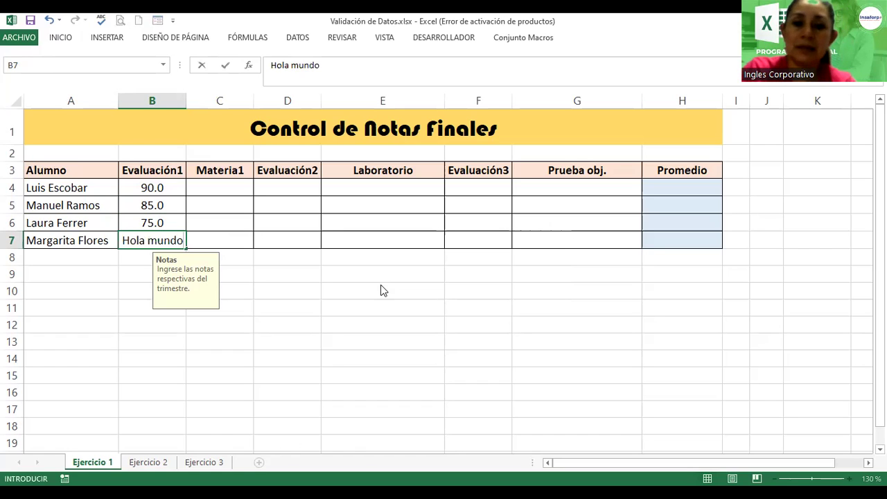
{"action": "key", "text": "Return"}
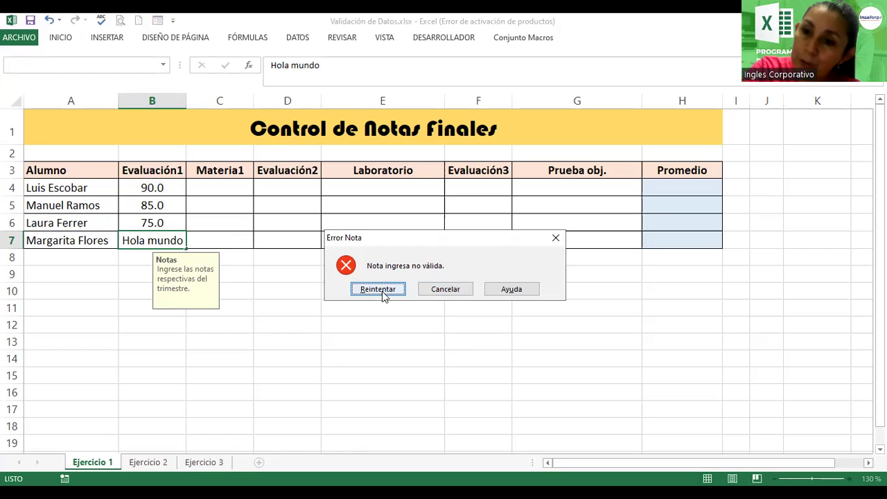
{"action": "left_click", "coordinate": [446, 290]}
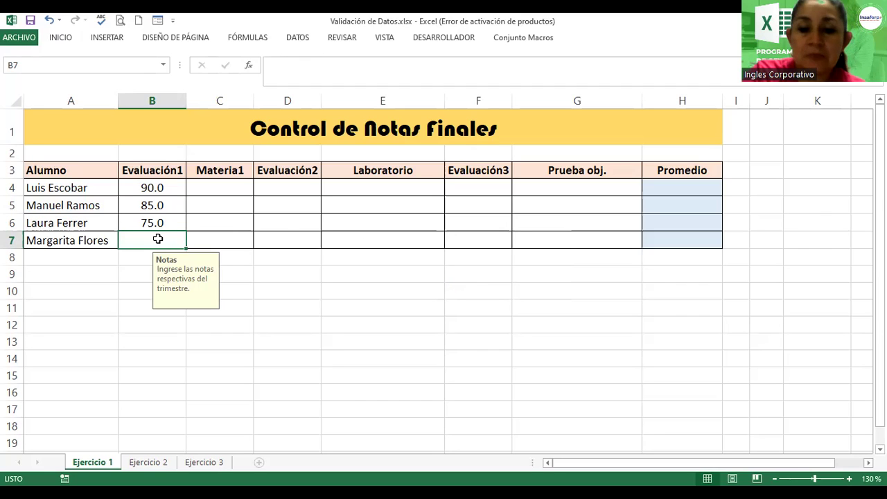
Step: Enter 60 as the fourth student's Evaluación1 grade in B7, and check the Evaluación2, Materia1 and Laboratorio cells for the input message
{"action": "type", "text": "60"}
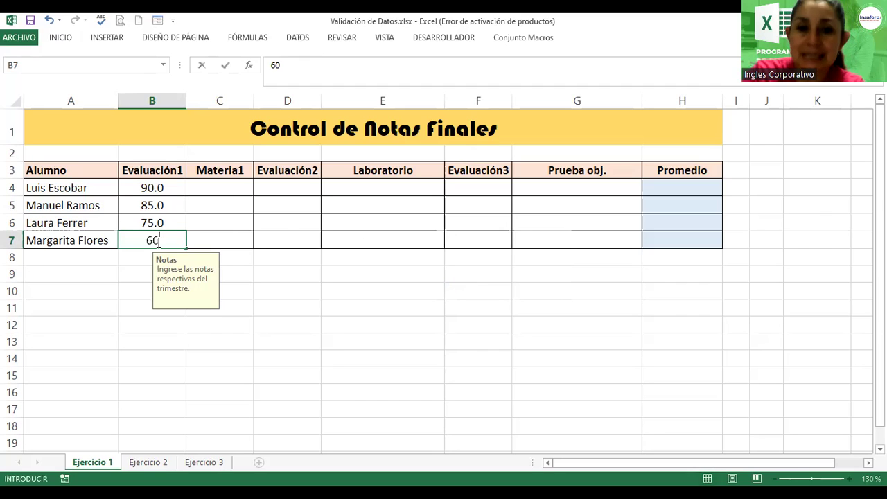
{"action": "left_click", "coordinate": [281, 189]}
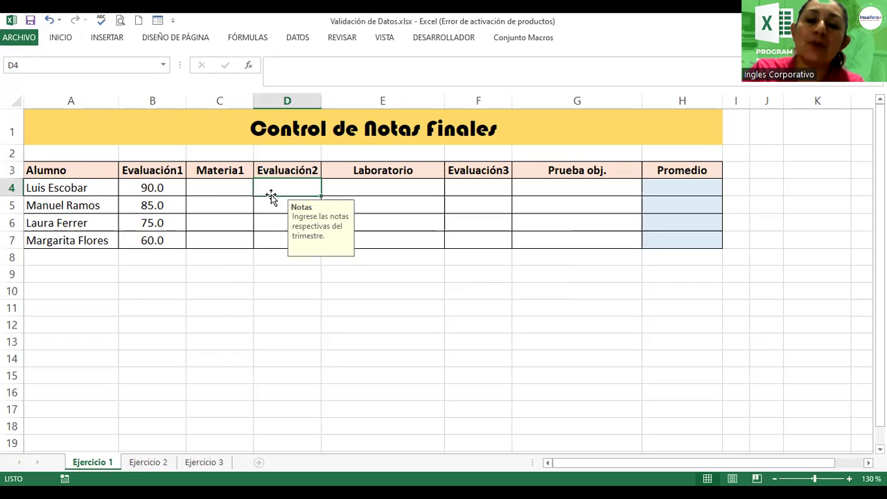
{"action": "left_click", "coordinate": [214, 221]}
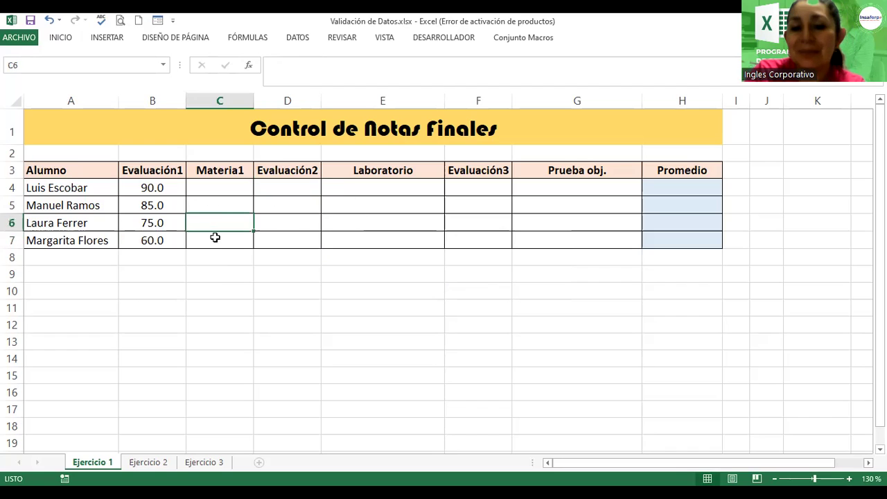
{"action": "left_click", "coordinate": [217, 185]}
{"action": "left_click", "coordinate": [381, 188]}
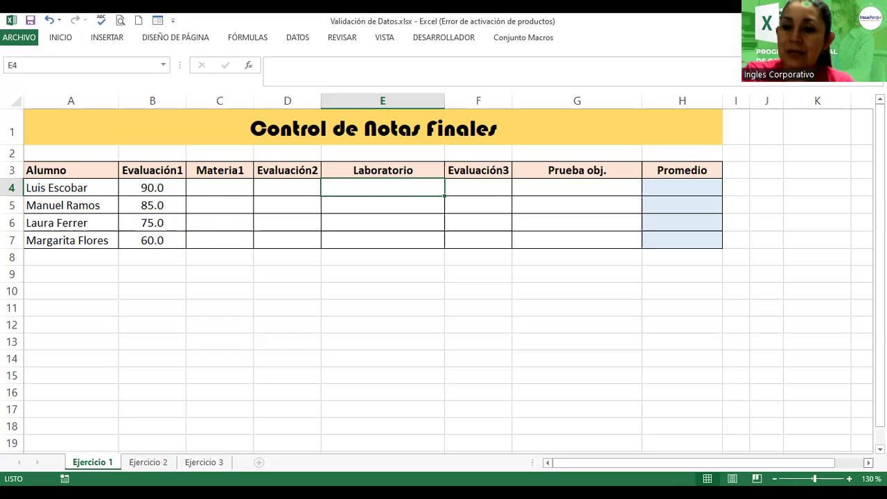
Step: Enter the list heading "Materia" in cell M3, in the empty area beyond the grades table
{"action": "scroll", "coordinate": [444, 277], "scroll_direction": "right", "scroll_amount": 3}
{"action": "scroll", "coordinate": [370, 220], "scroll_direction": "right", "scroll_amount": 5}
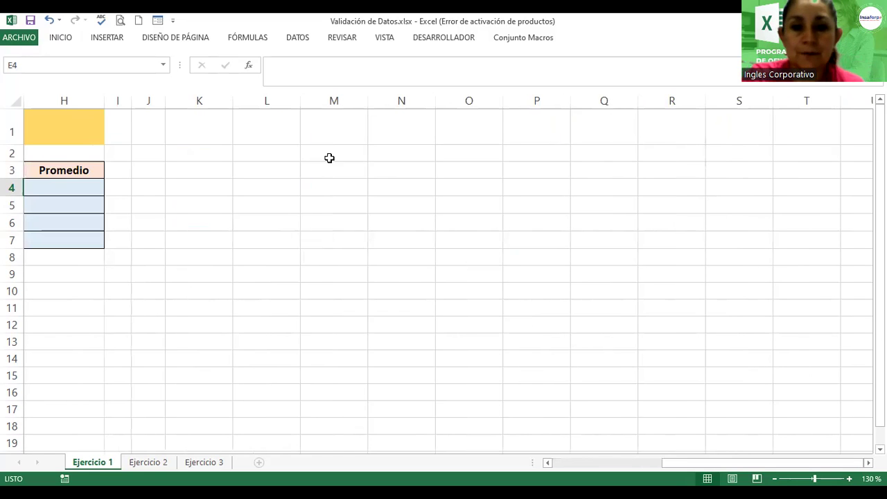
{"action": "left_click", "coordinate": [337, 170]}
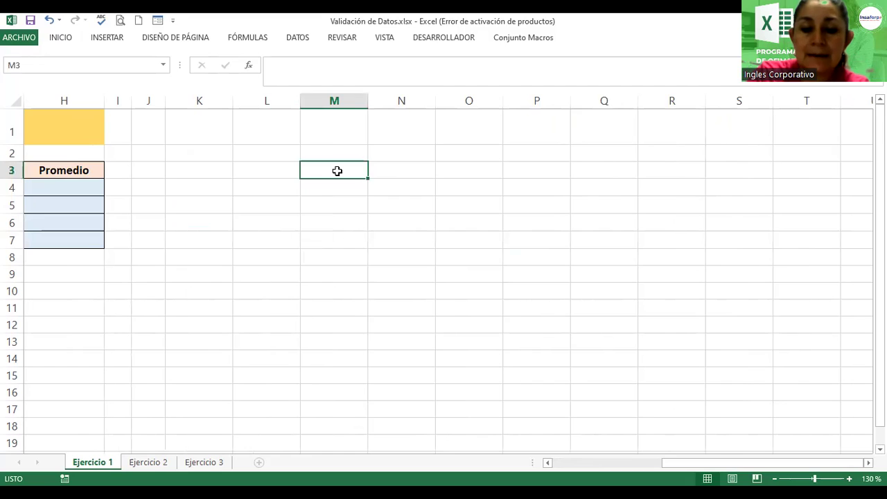
{"action": "type", "text": "Material"}
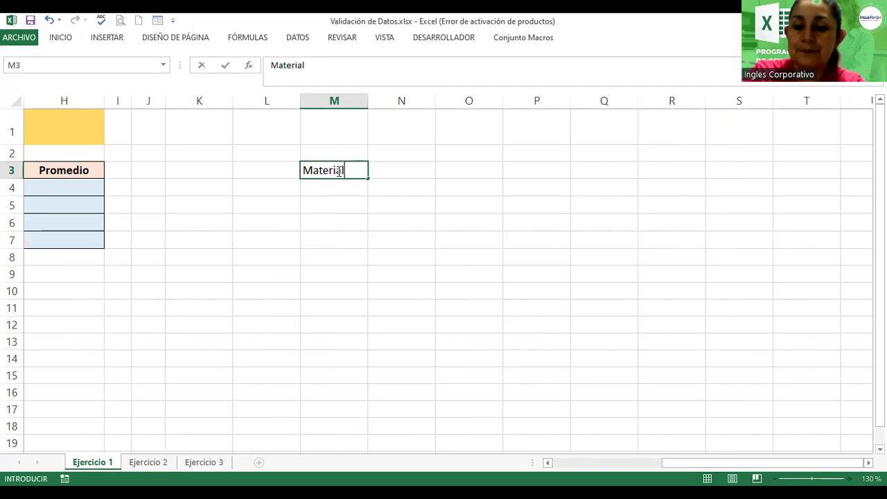
{"action": "key", "text": "BackSpace"}
{"action": "key", "text": "Return"}
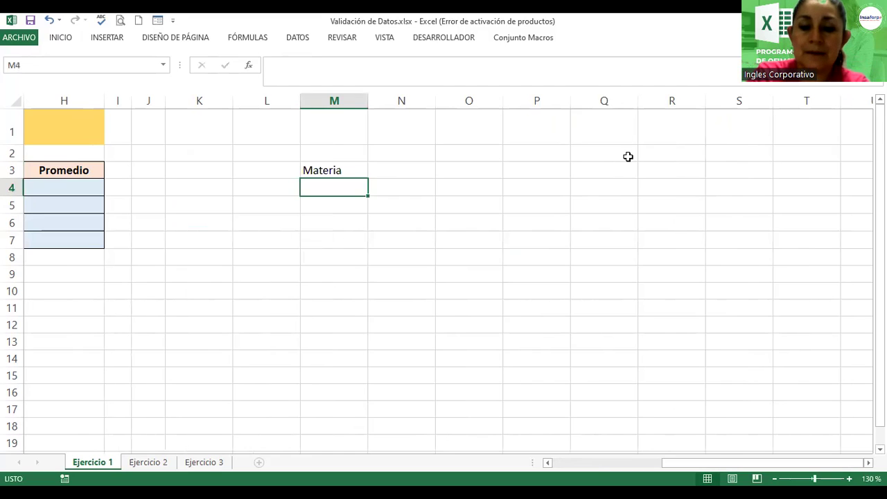
Step: List the subjects Ciencias and Matemática in M4 and M5 under the Materia heading
{"action": "type", "text": "Ciencia"}
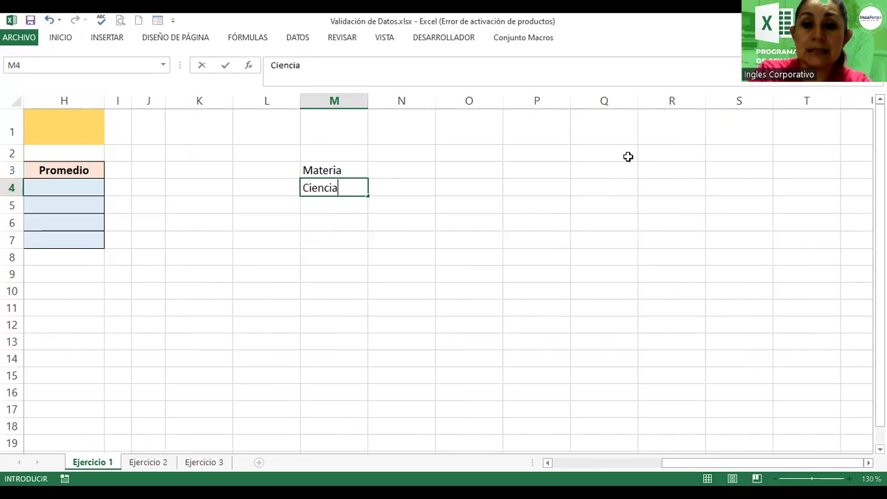
{"action": "type", "text": "s"}
{"action": "key", "text": "Return"}
{"action": "type", "text": "MAte"}
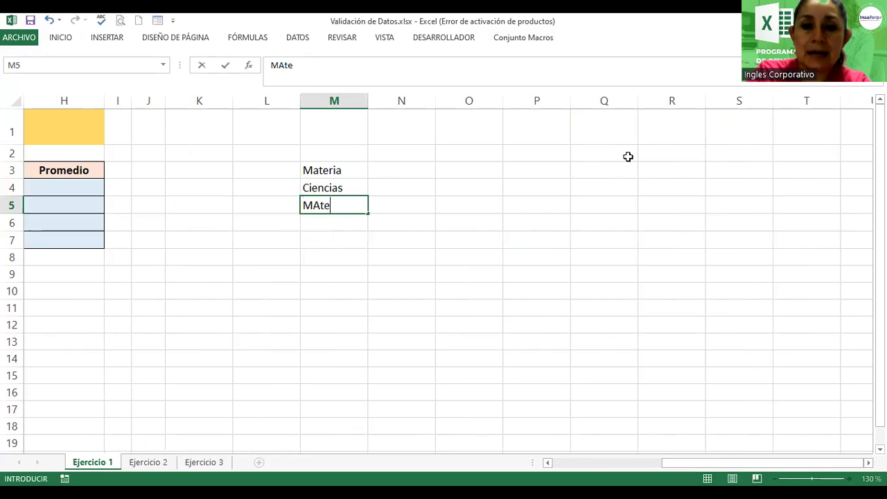
{"action": "type", "text": "mát"}
{"action": "type", "text": "cia"}
{"action": "key", "text": "BackSpace"}
{"action": "key", "text": "BackSpace"}
{"action": "key", "text": "BackSpace"}
{"action": "type", "text": "ica"}
{"action": "key", "text": "Return"}
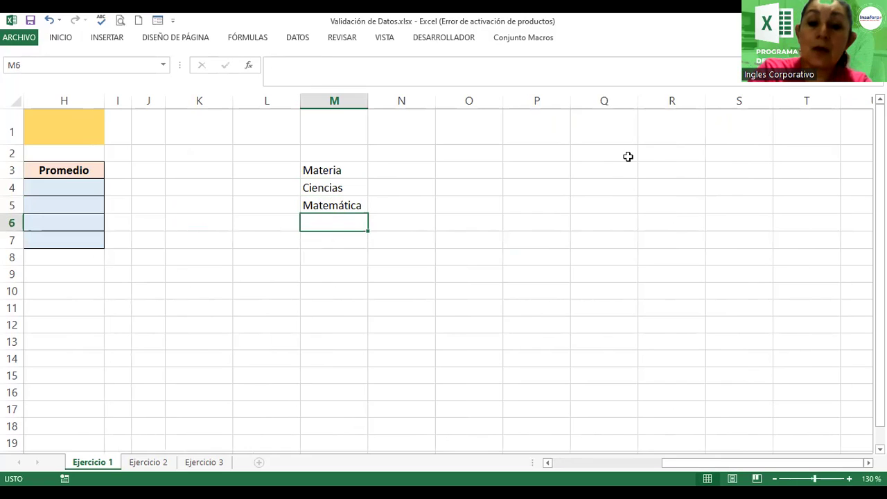
Step: Add Lenguaje and Sociales to the subject list in M6 and M7
{"action": "type", "text": "Lenguag"}
{"action": "key", "text": "BackSpace"}
{"action": "type", "text": "je"}
{"action": "key", "text": "Return"}
{"action": "type", "text": "Social"}
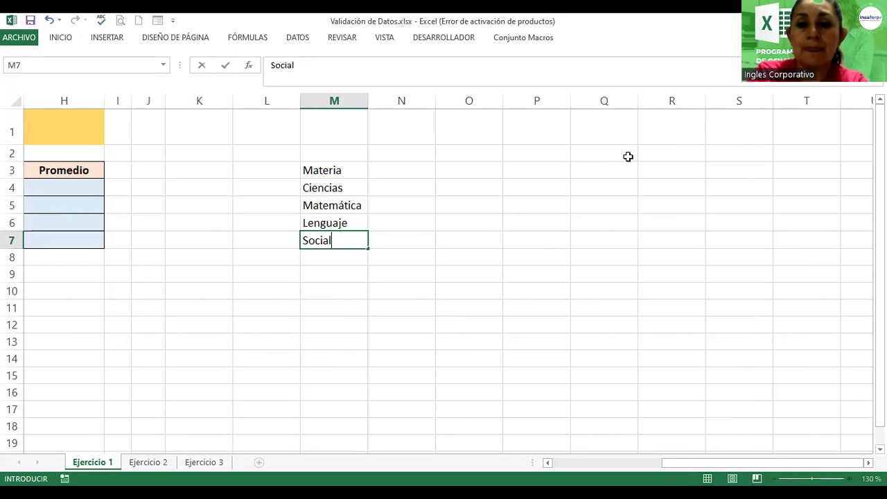
{"action": "type", "text": "es"}
{"action": "key", "text": "Return"}
Step: Complete the subject list with OPV in M8 and Informática in M9
{"action": "type", "text": "OP"}
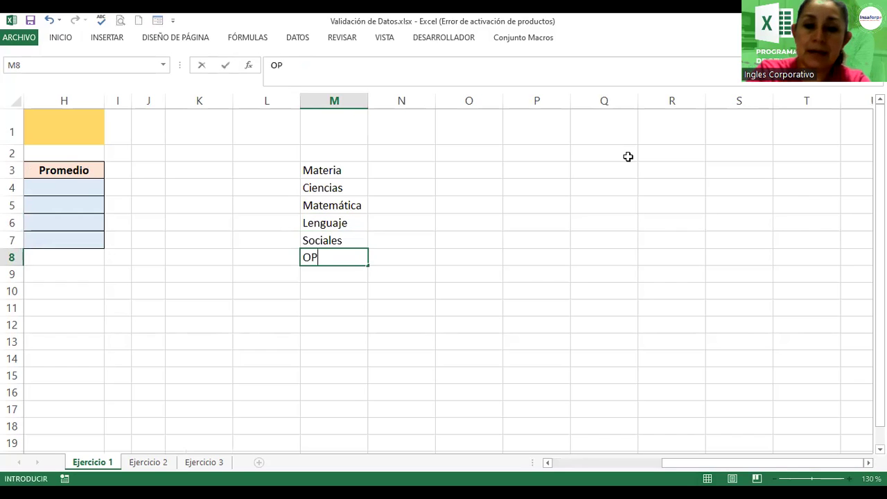
{"action": "type", "text": "V"}
{"action": "key", "text": "Return"}
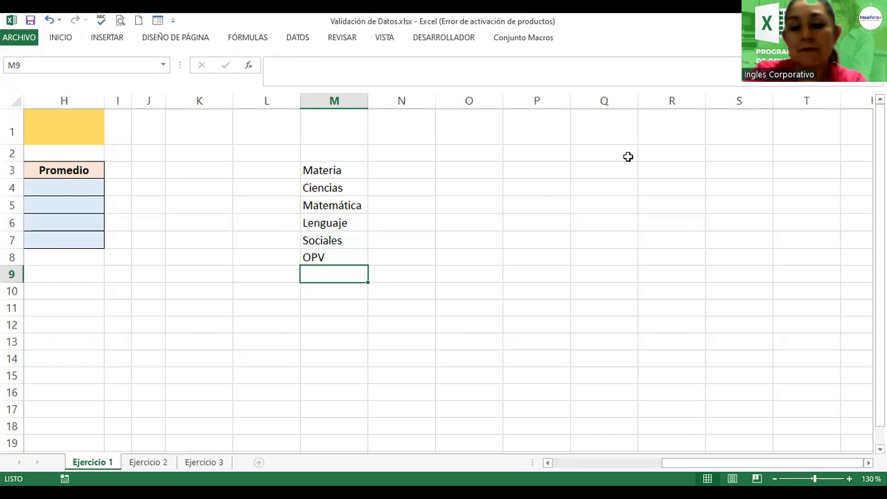
{"action": "type", "text": "Informá"}
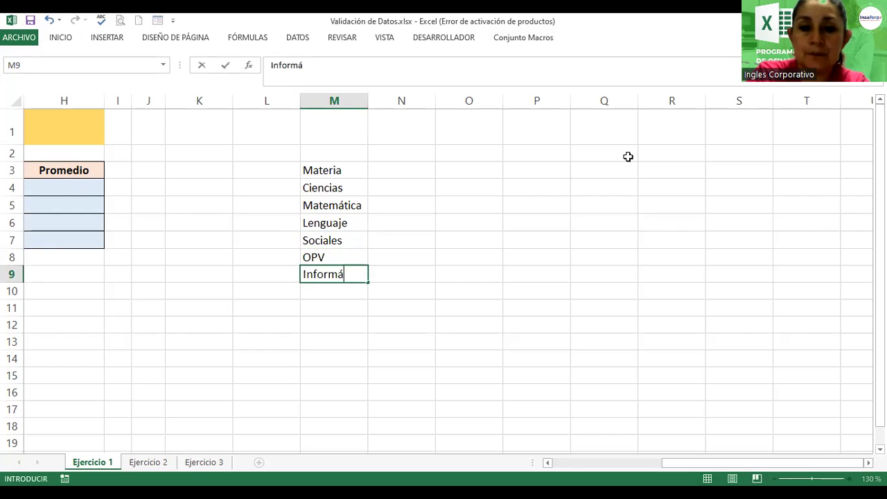
{"action": "type", "text": "tica"}
{"action": "key", "text": "Return"}
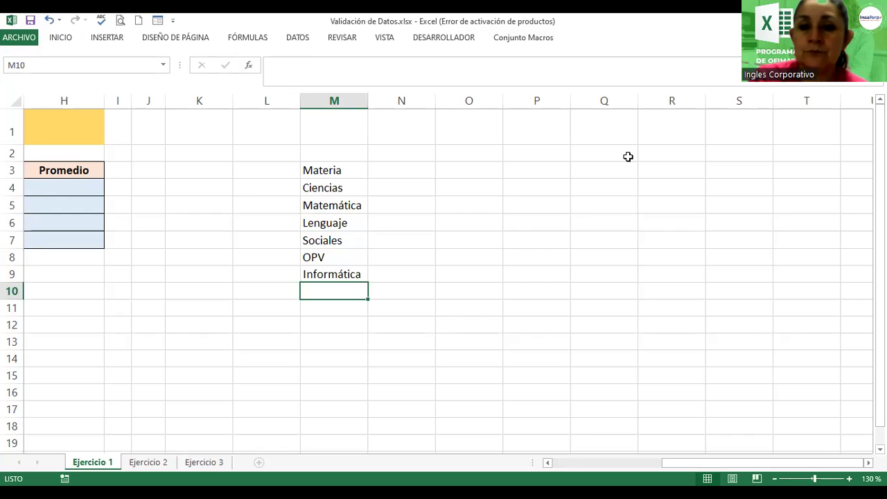
Step: Start a second list in column O with the heading "Laboratorio" in O3 and the entries Física and Química in O4 and O5
{"action": "left_click", "coordinate": [473, 168]}
{"action": "type", "text": "Labor"}
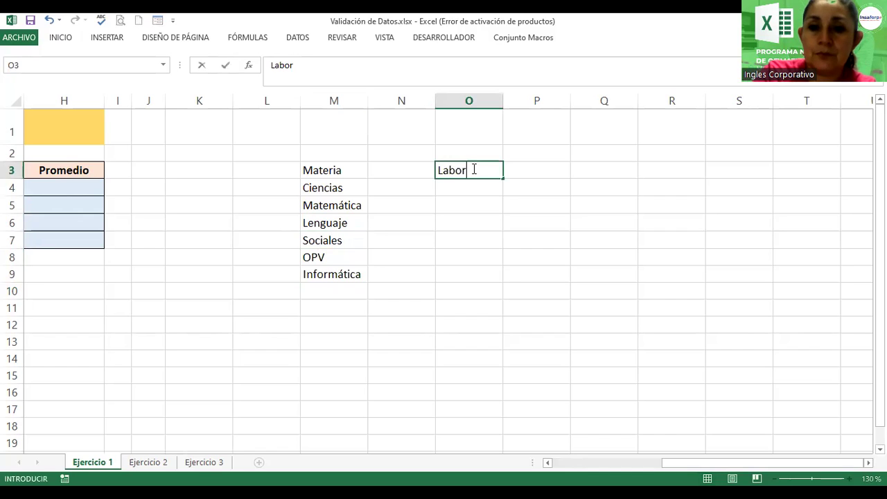
{"action": "type", "text": "atorio"}
{"action": "key", "text": "Return"}
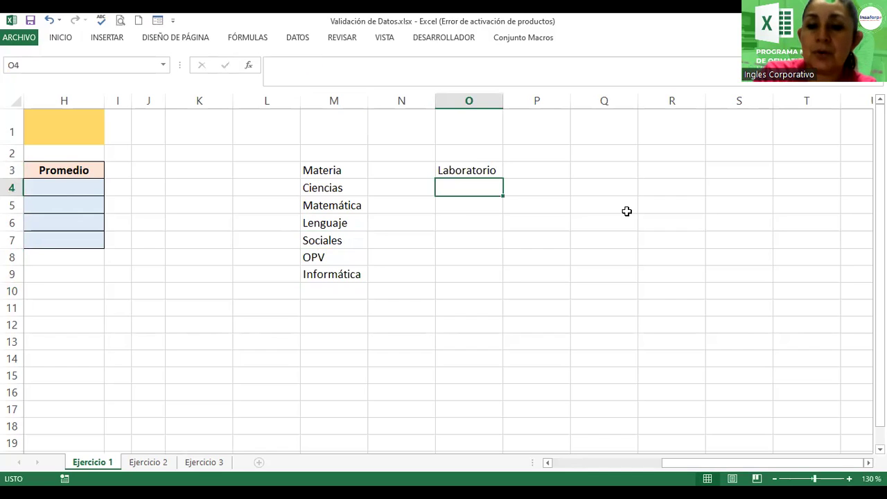
{"action": "type", "text": "Fís"}
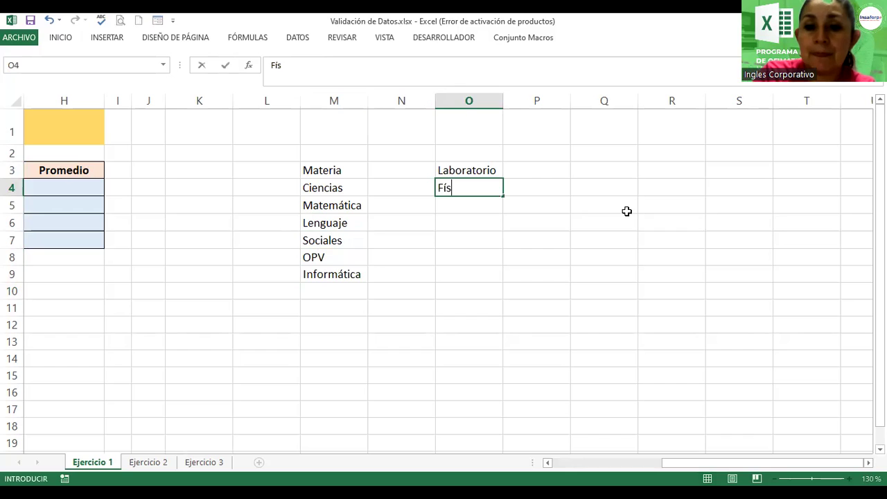
{"action": "type", "text": "ica"}
{"action": "key", "text": "Return"}
{"action": "type", "text": "Química"}
{"action": "key", "text": "Return"}
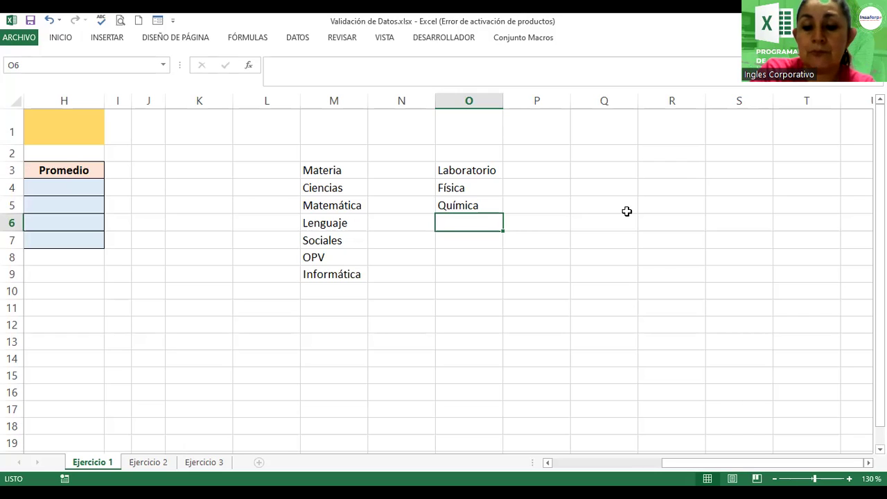
{"action": "type", "text": "Practic"}
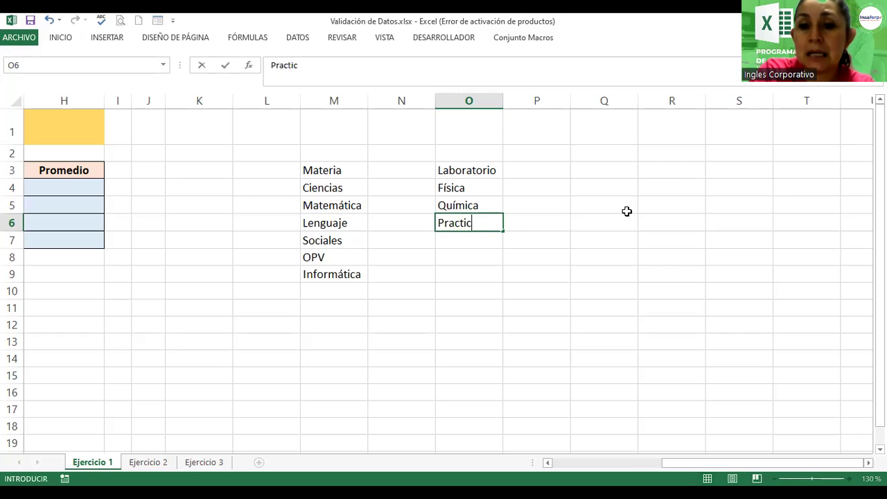
{"action": "type", "text": "as "}
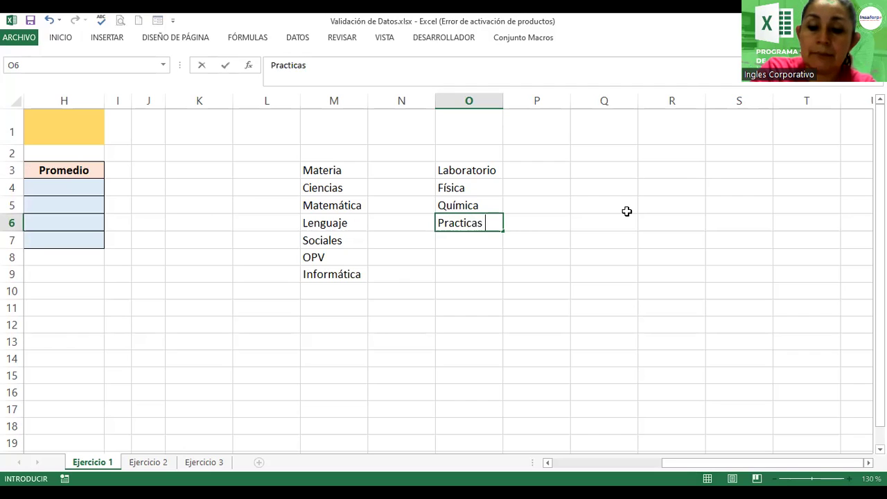
{"action": "type", "text": "Lab"}
{"action": "key", "text": "BackSpace"}
{"action": "key", "text": "BackSpace"}
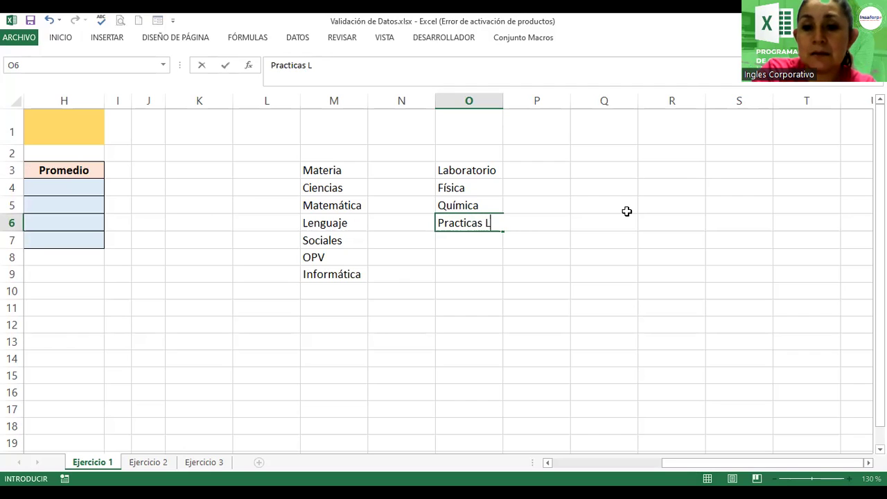
{"action": "key", "text": "BackSpace"}
{"action": "key", "text": "BackSpace"}
{"action": "key", "text": "BackSpace"}
{"action": "key", "text": "BackSpace"}
{"action": "key", "text": "BackSpace"}
{"action": "key", "text": "BackSpace"}
{"action": "key", "text": "BackSpace"}
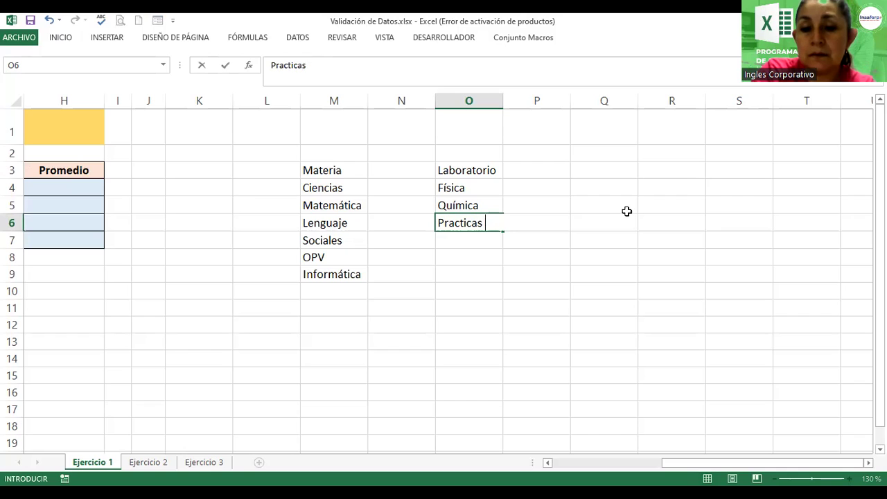
{"action": "key", "text": "BackSpace"}
{"action": "key", "text": "BackSpace"}
{"action": "key", "text": "BackSpace"}
{"action": "key", "text": "BackSpace"}
Step: Enter "CHL" in capitals as the third laboratory in O6
{"action": "type", "text": "chl"}
{"action": "key", "text": "BackSpace"}
{"action": "key", "text": "BackSpace"}
{"action": "key", "text": "BackSpace"}
{"action": "type", "text": "CHL"}
{"action": "key", "text": "Return"}
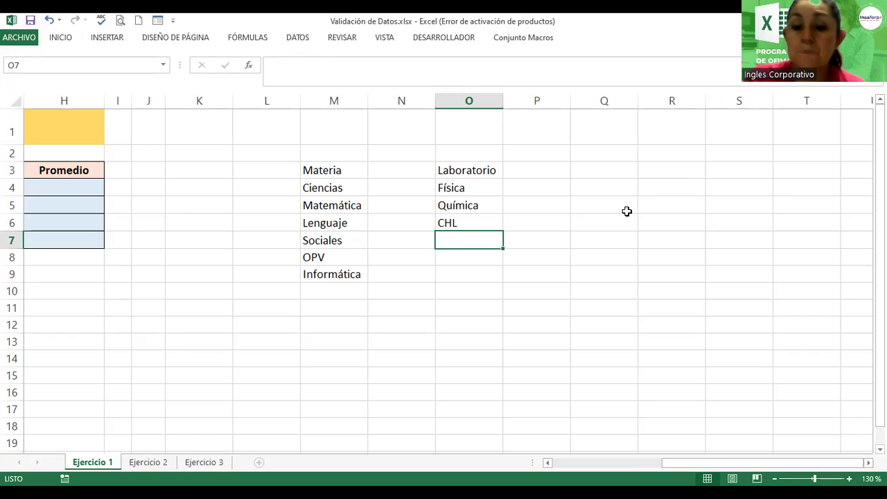
Step: Enter "Robótica" as the fourth laboratory in O7
{"action": "type", "text": "POB"}
{"action": "key", "text": "BackSpace"}
{"action": "key", "text": "BackSpace"}
{"action": "key", "text": "BackSpace"}
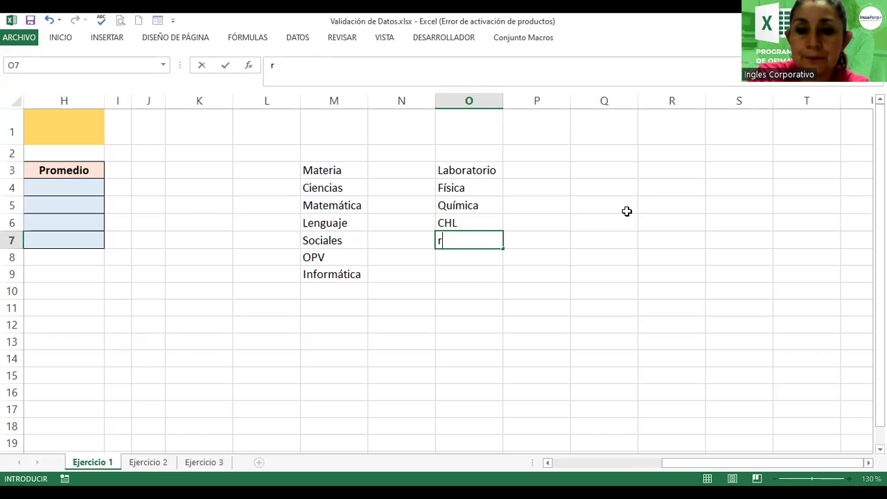
{"action": "type", "text": "Robótica"}
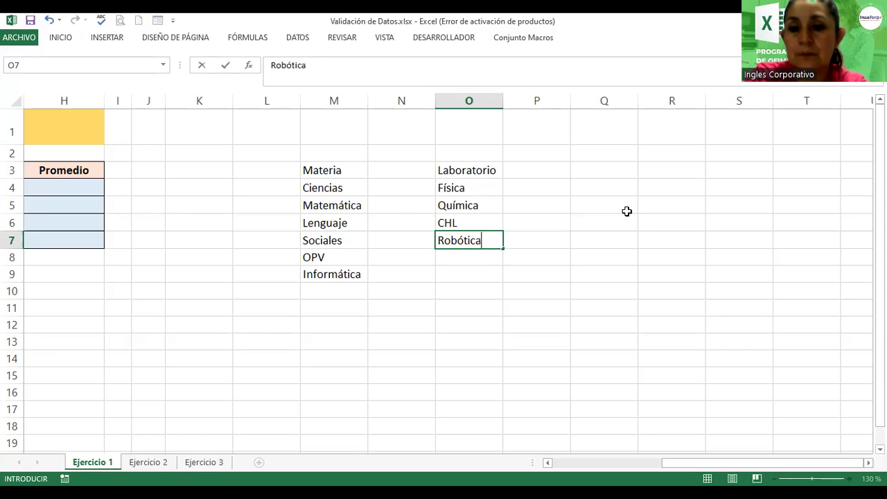
{"action": "key", "text": "Return"}
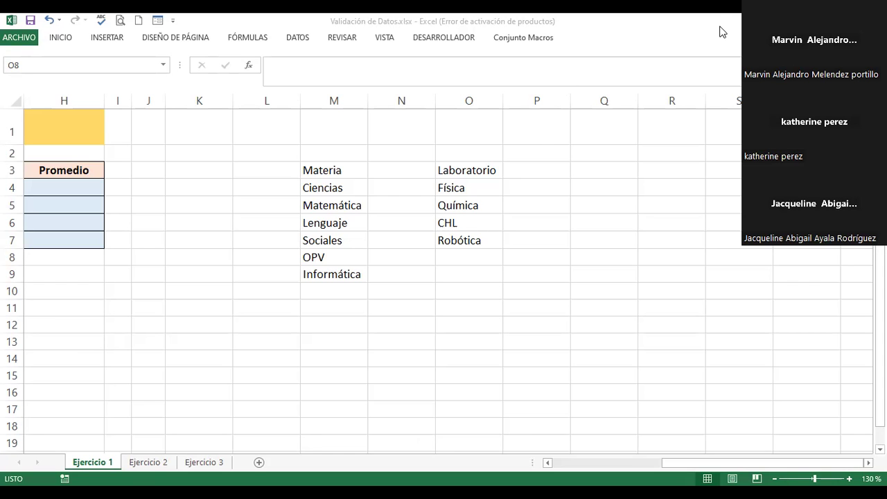
Step: Make the Materia and Laboratorio headings in M3 and O3 bold and give both a light blue fill
{"action": "left_click", "coordinate": [327, 188]}
{"action": "left_click", "coordinate": [313, 171]}
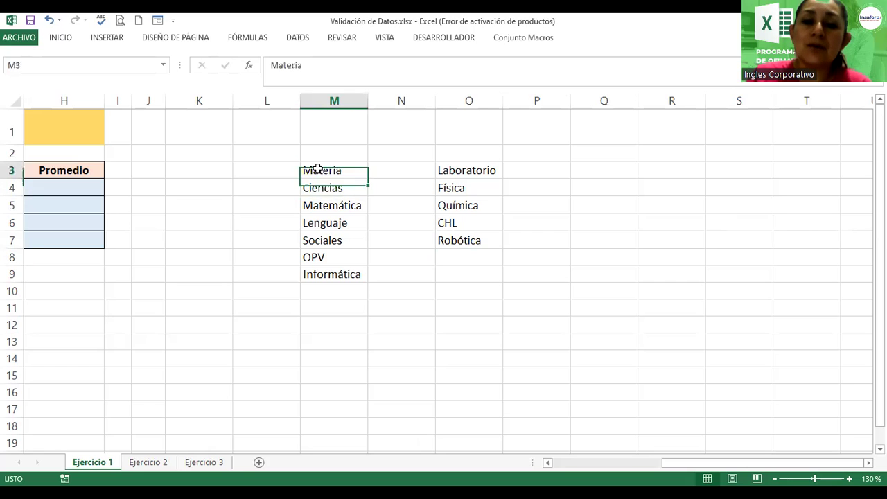
{"action": "left_click", "coordinate": [59, 38]}
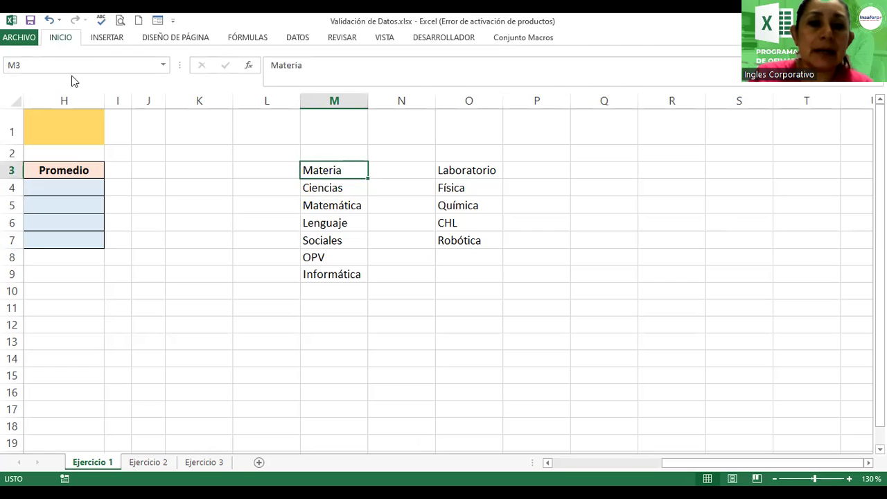
{"action": "left_click", "coordinate": [67, 80]}
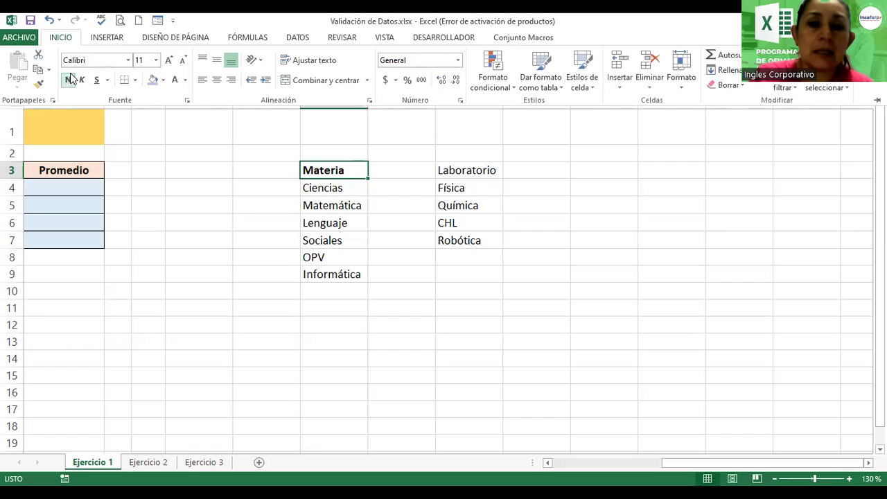
{"action": "left_click", "coordinate": [459, 170]}
{"action": "left_click", "coordinate": [461, 171], "text": "ctrl"}
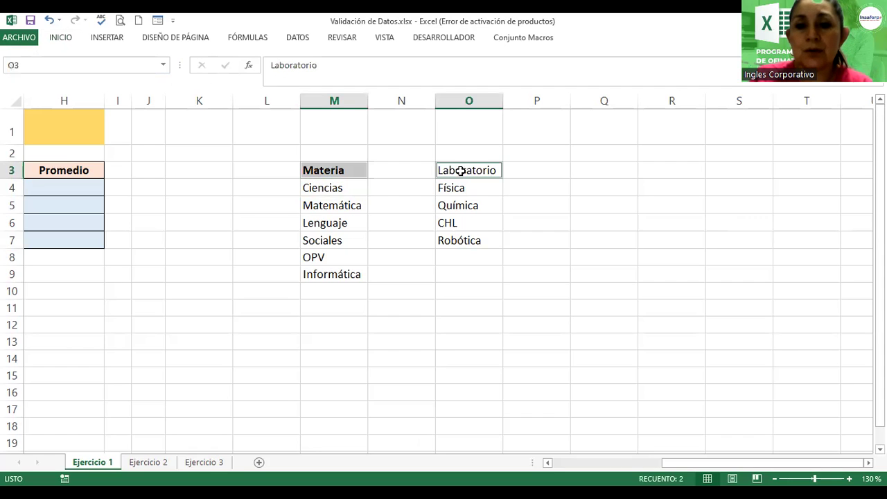
{"action": "left_click", "coordinate": [61, 38]}
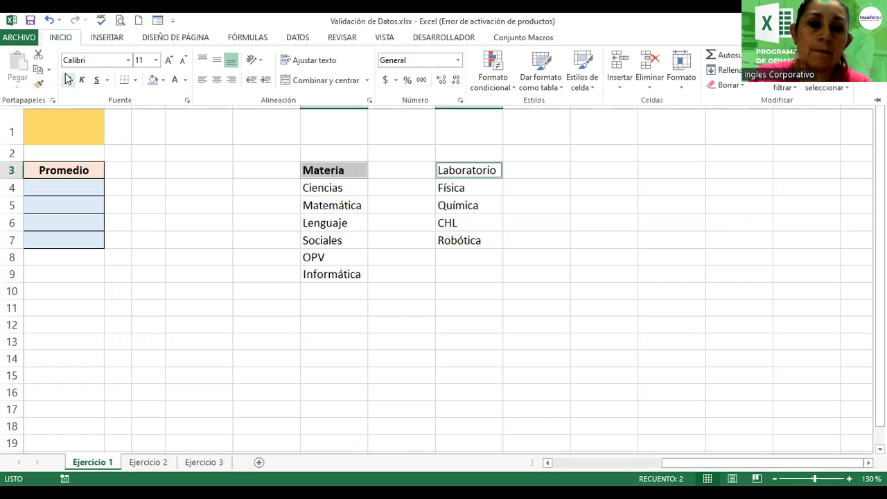
{"action": "left_click", "coordinate": [68, 80]}
{"action": "left_click", "coordinate": [152, 81]}
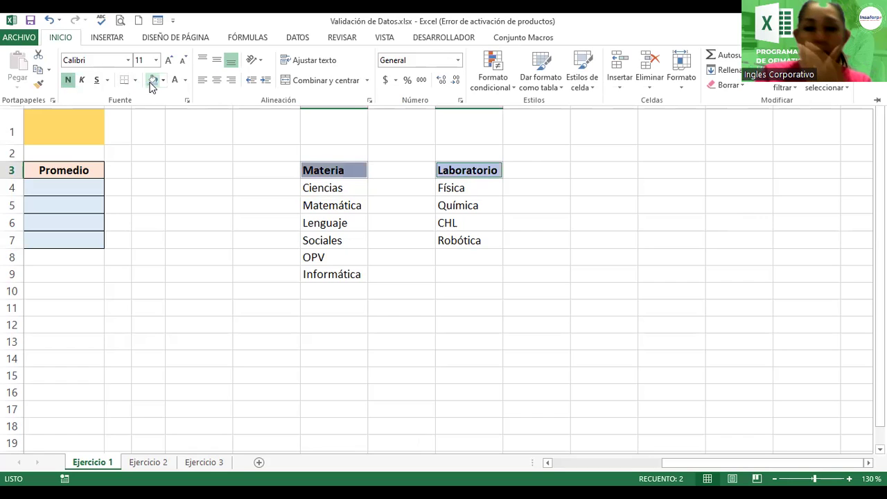
{"action": "left_click", "coordinate": [311, 202]}
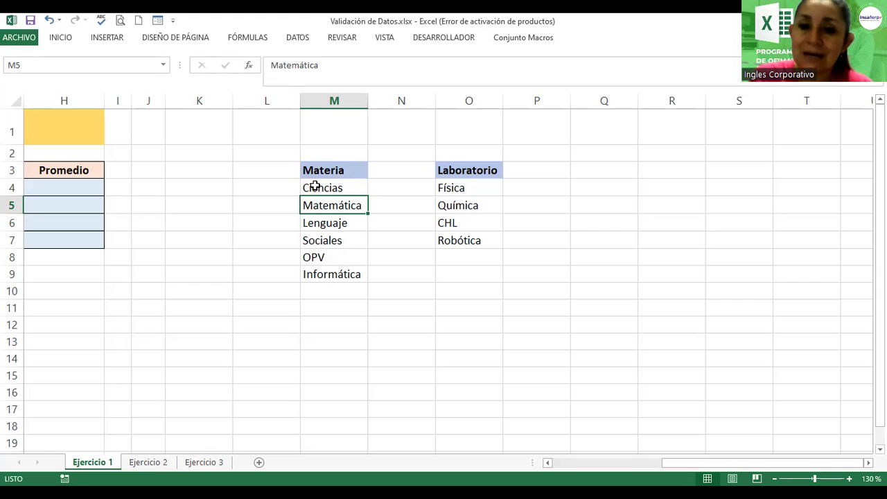
{"action": "left_click_drag", "start_coordinate": [331, 170], "coordinate": [333, 275]}
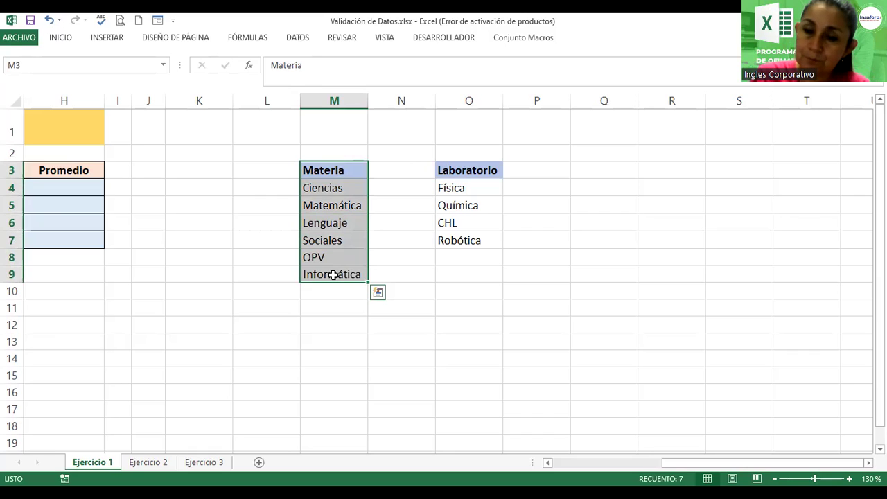
{"action": "left_click", "coordinate": [244, 39]}
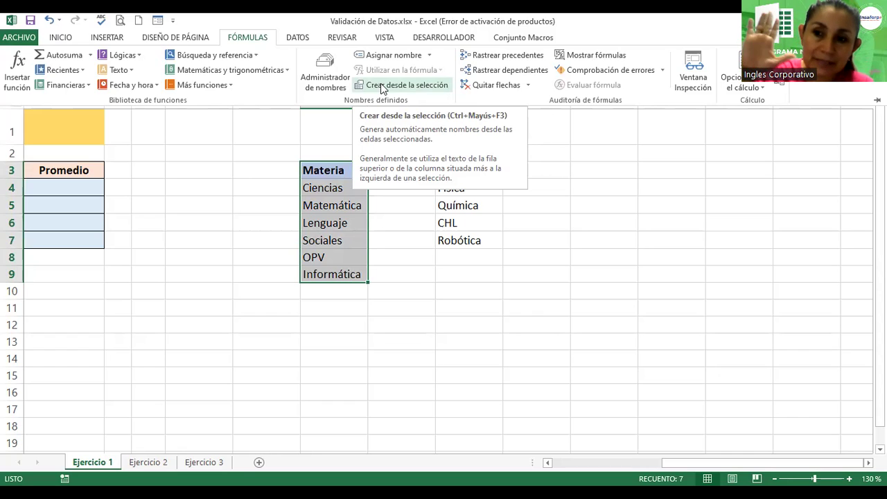
Step: Change the subject list's heading in M3 to "Materias"
{"action": "left_click", "coordinate": [346, 172]}
{"action": "double_click", "coordinate": [346, 170]}
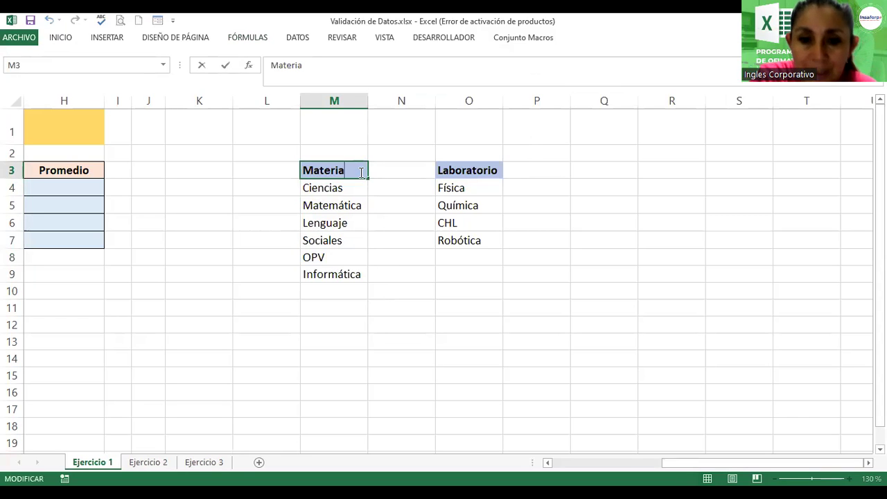
{"action": "type", "text": "s"}
{"action": "key", "text": "Return"}
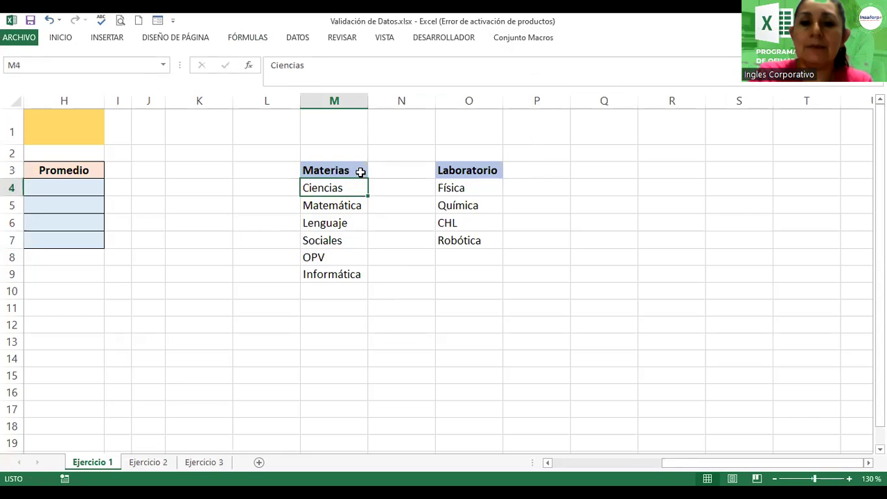
Step: Create a named range from the Materias list in M3:M9, taking the name from the top row
{"action": "left_click", "coordinate": [349, 170]}
{"action": "left_click_drag", "start_coordinate": [343, 171], "coordinate": [343, 273]}
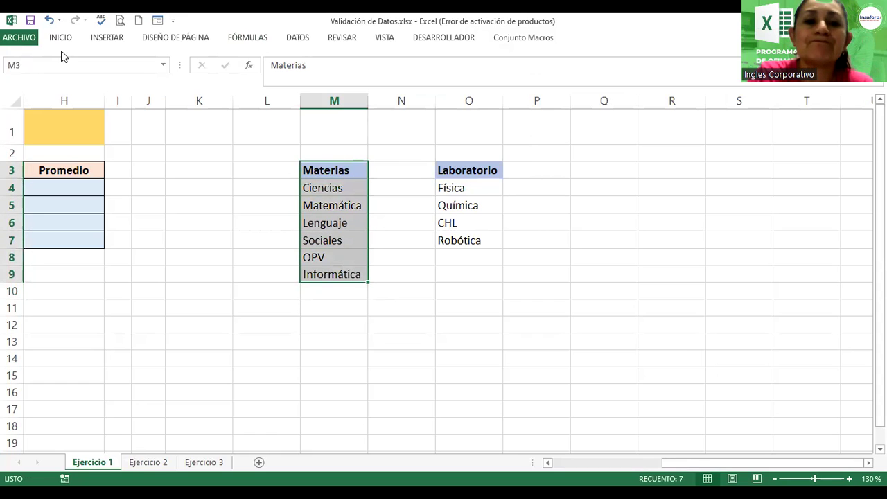
{"action": "left_click", "coordinate": [59, 39]}
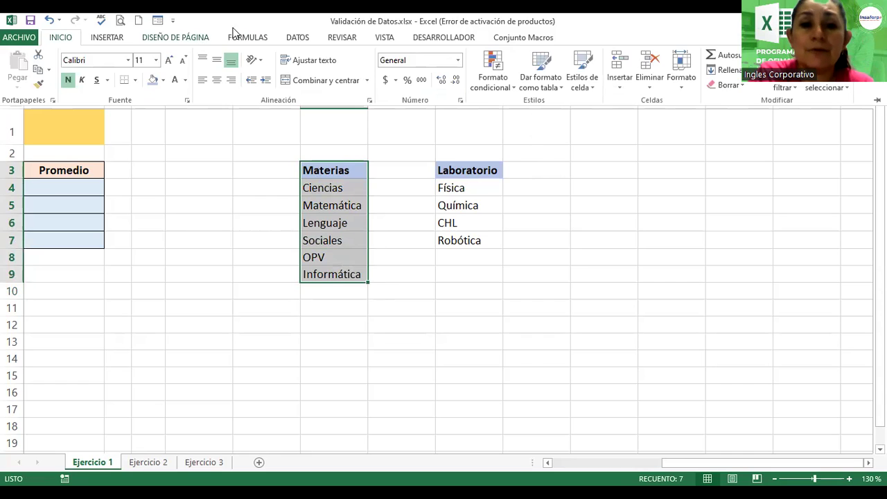
{"action": "left_click", "coordinate": [241, 36]}
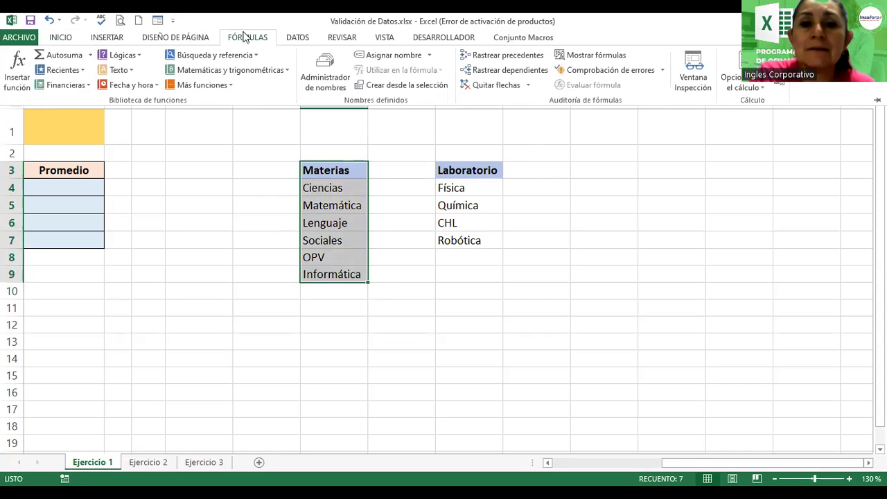
{"action": "left_click", "coordinate": [408, 85]}
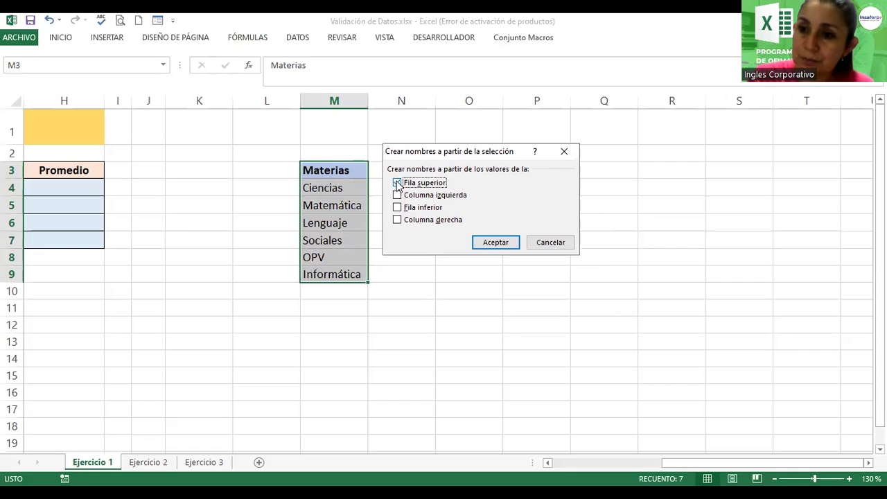
{"action": "left_click", "coordinate": [497, 244]}
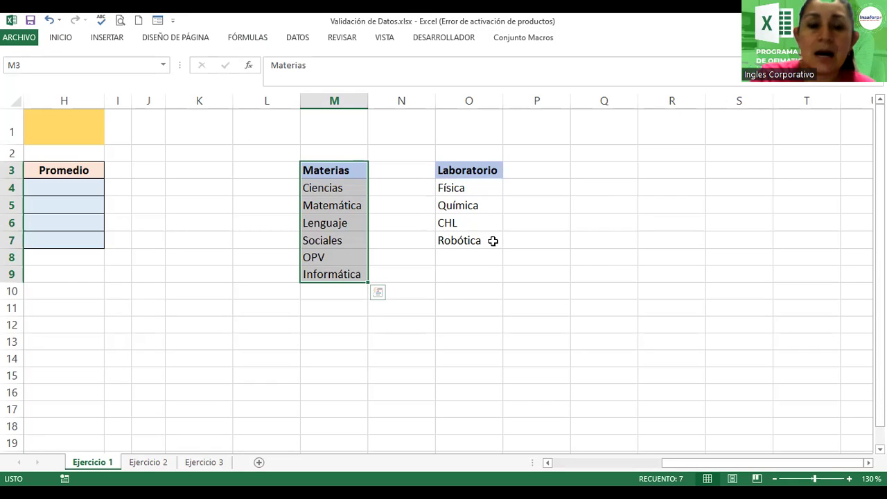
Step: Change the laboratory list's heading in O3 to "Laboratorios" and autofit column O to it
{"action": "left_click", "coordinate": [490, 206]}
{"action": "left_click", "coordinate": [471, 168]}
{"action": "key", "text": "F2"}
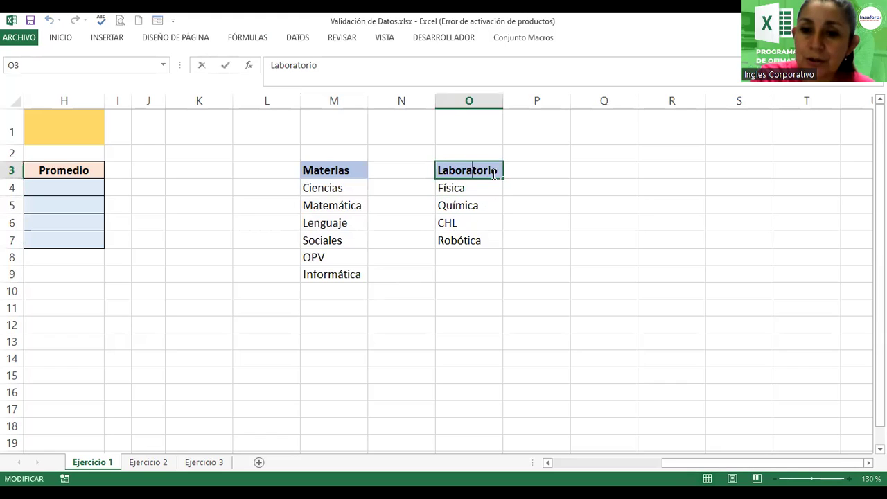
{"action": "type", "text": "s"}
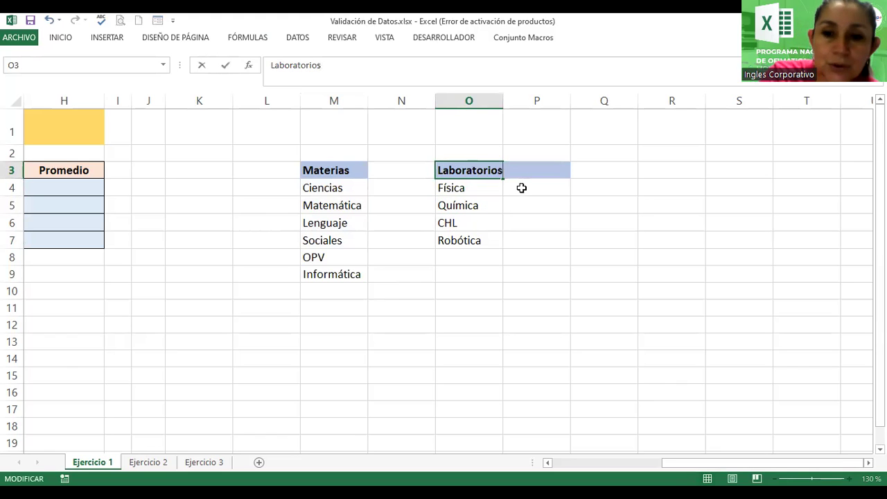
{"action": "key", "text": "Return"}
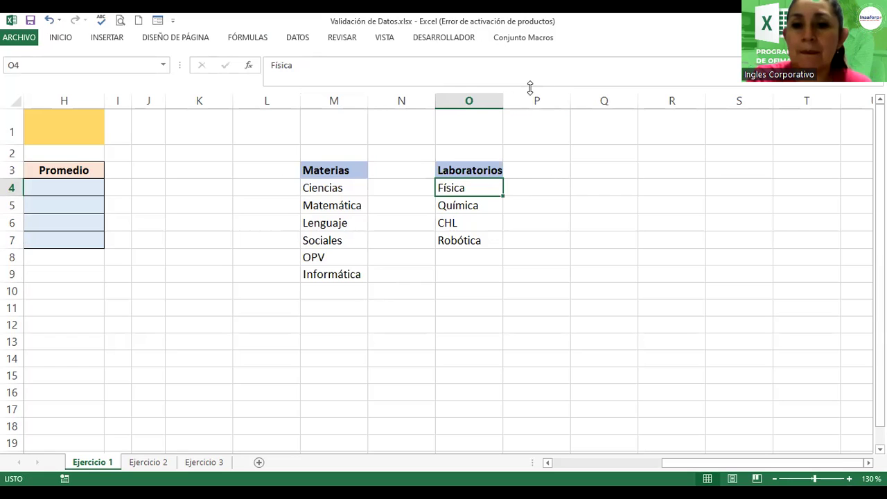
{"action": "double_click", "coordinate": [508, 99]}
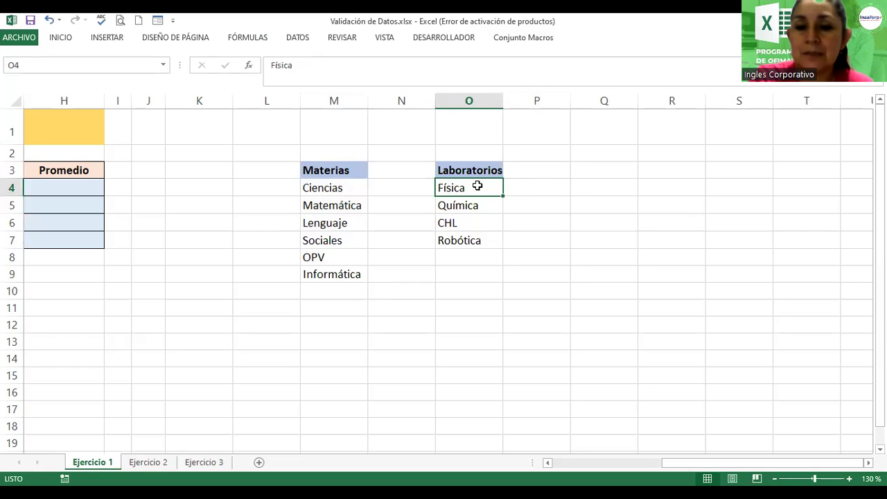
Step: Create a named range from the Laboratorios list in O3:O7, taking the name from the top row
{"action": "left_click_drag", "start_coordinate": [460, 172], "coordinate": [460, 240]}
{"action": "left_click", "coordinate": [248, 38]}
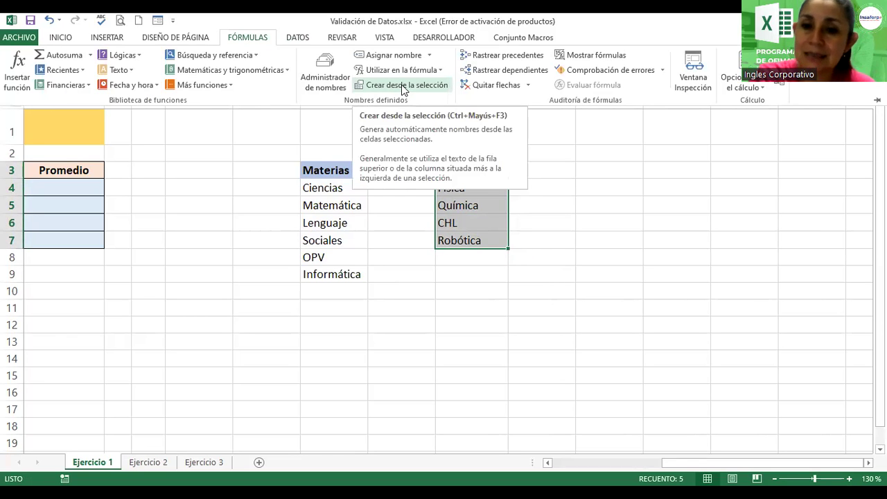
{"action": "left_click", "coordinate": [401, 85]}
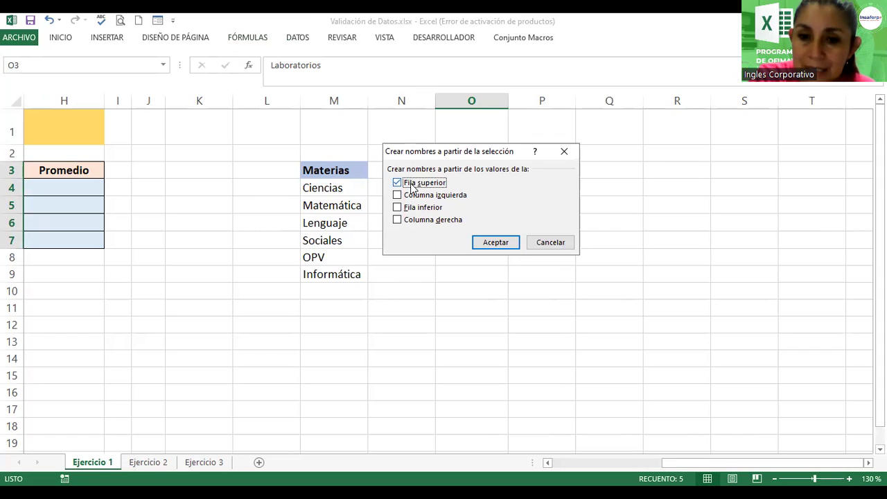
{"action": "left_click", "coordinate": [499, 244]}
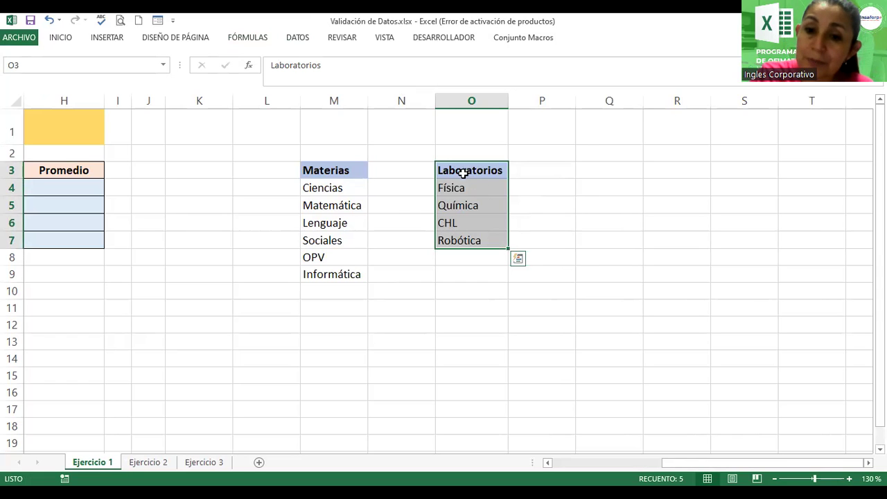
Step: Check which cells the Laboratorios and Materias named ranges cover by jumping to each of them
{"action": "left_click", "coordinate": [461, 173]}
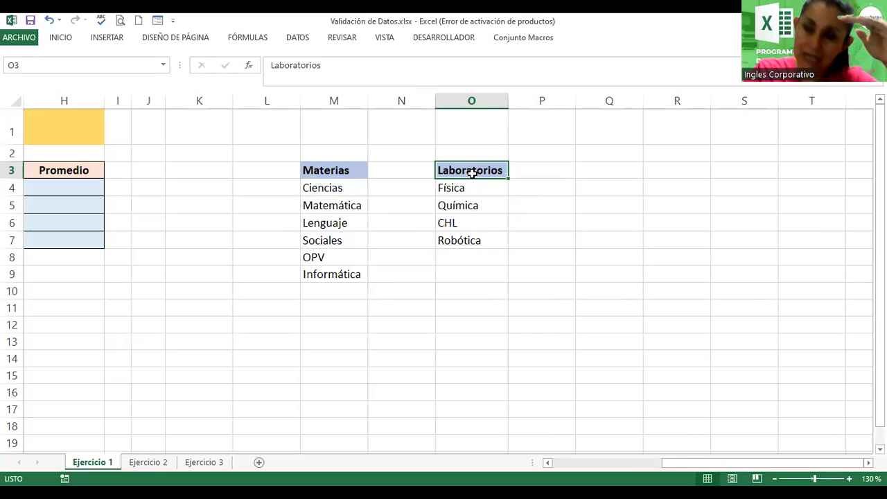
{"action": "left_click", "coordinate": [372, 206]}
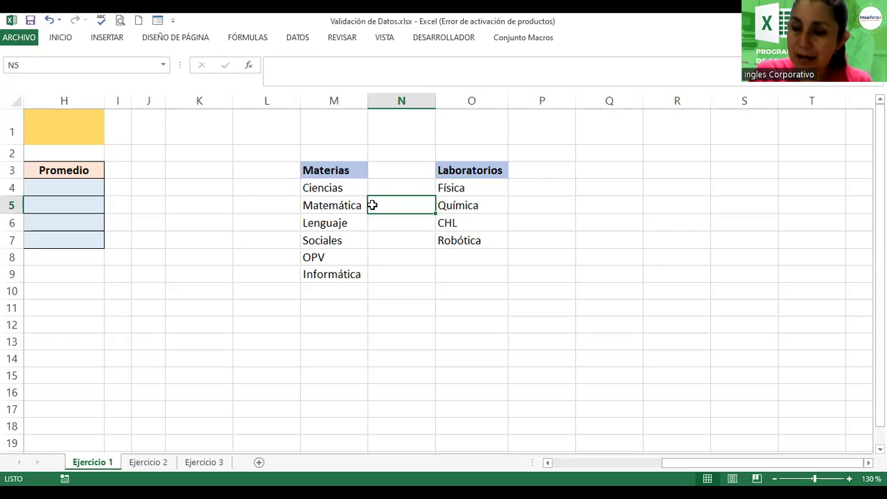
{"action": "left_click", "coordinate": [164, 67]}
{"action": "left_click", "coordinate": [67, 82]}
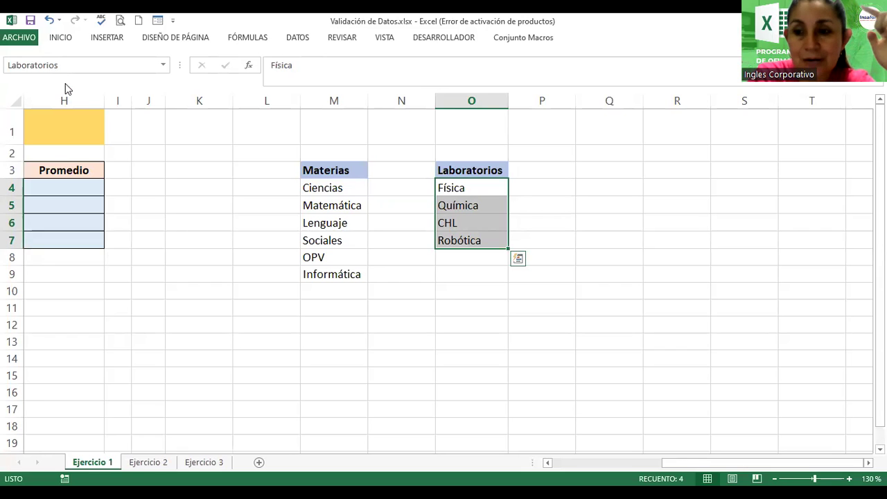
{"action": "left_click", "coordinate": [164, 65]}
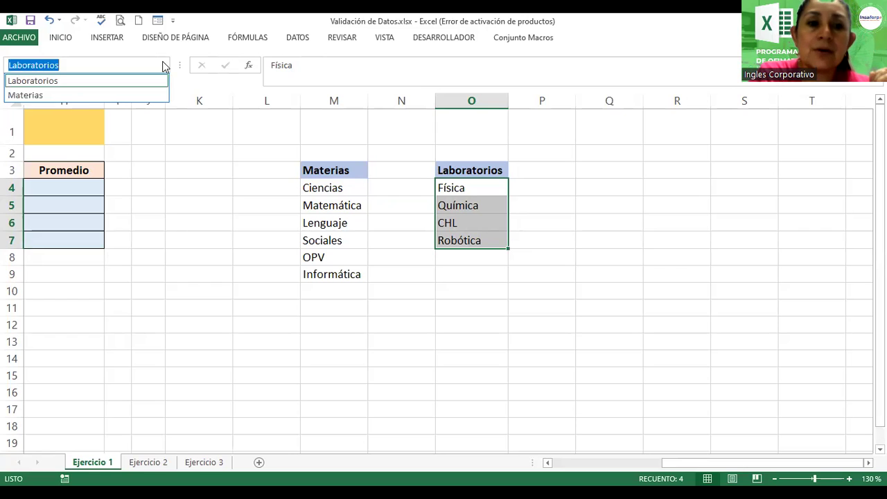
{"action": "left_click", "coordinate": [66, 95]}
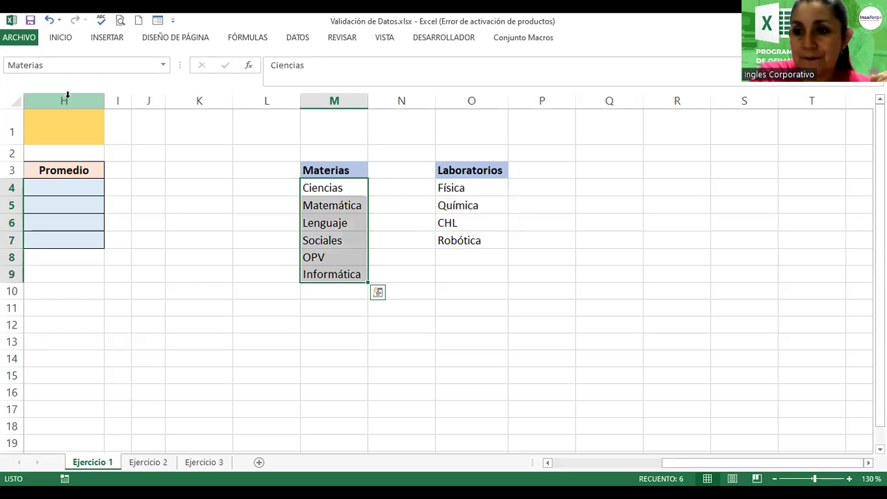
{"action": "left_click", "coordinate": [164, 65]}
{"action": "left_click", "coordinate": [93, 81]}
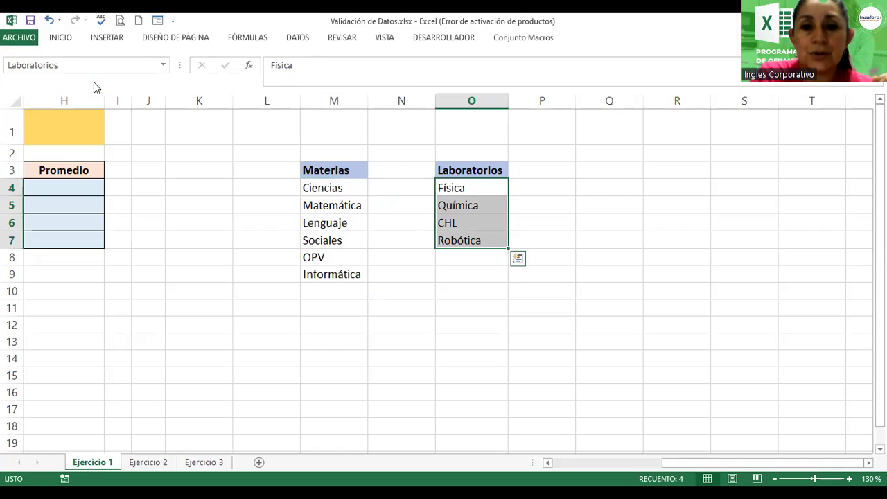
{"action": "left_click", "coordinate": [165, 65]}
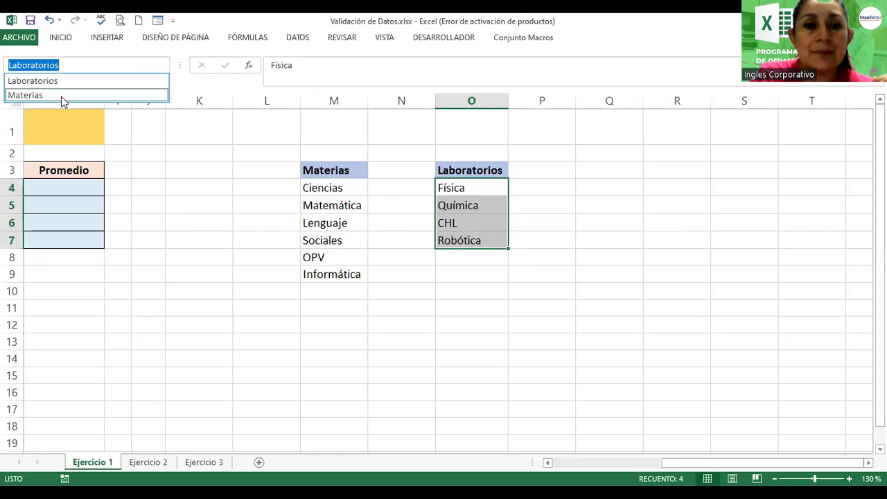
{"action": "left_click", "coordinate": [62, 94]}
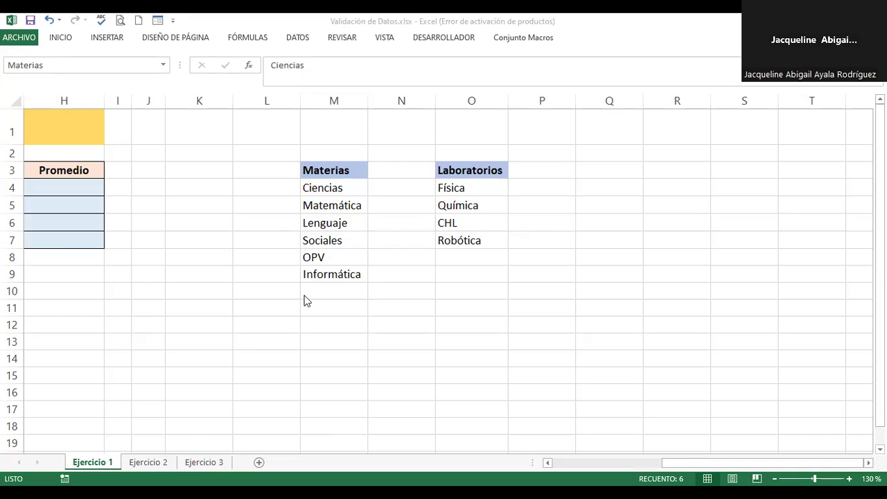
{"action": "left_click", "coordinate": [701, 463]}
{"action": "left_click_drag", "start_coordinate": [683, 464], "coordinate": [723, 436]}
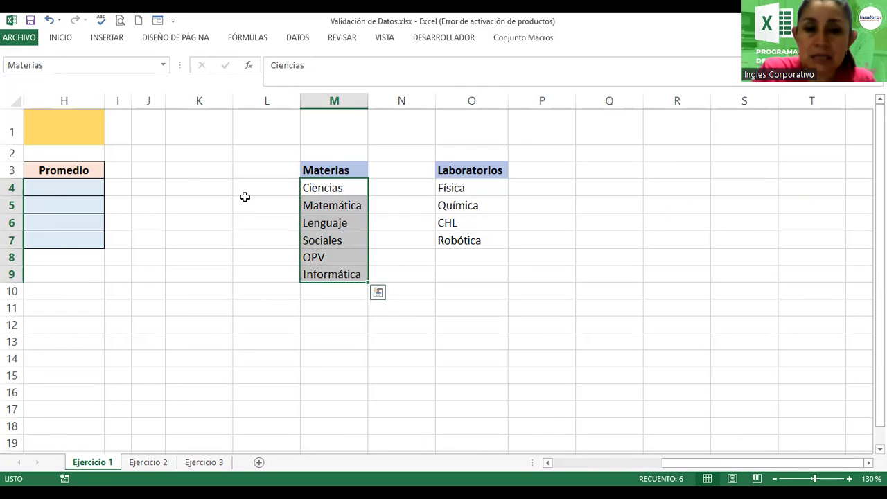
{"action": "left_click", "coordinate": [165, 67]}
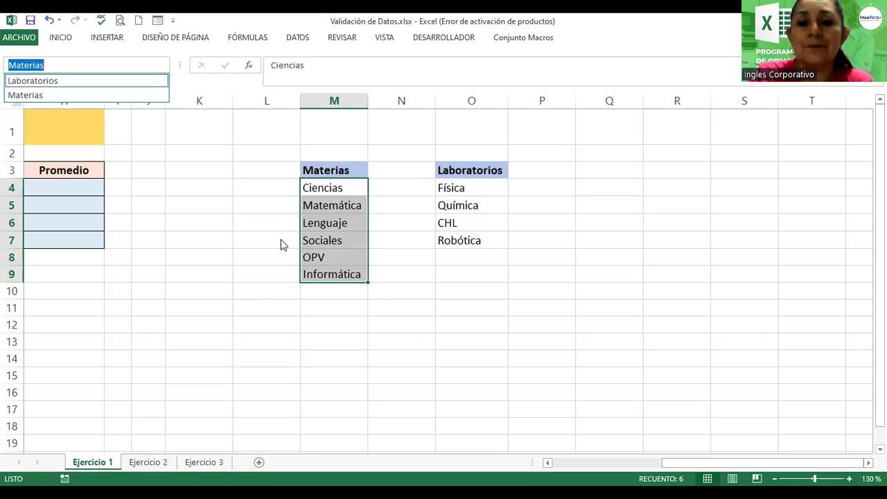
{"action": "key", "text": "Escape"}
Step: Set the validation of the Materia1 cells C4:C7 to a drop-down list with =materias as its source
{"action": "left_click_drag", "start_coordinate": [671, 468], "coordinate": [548, 468]}
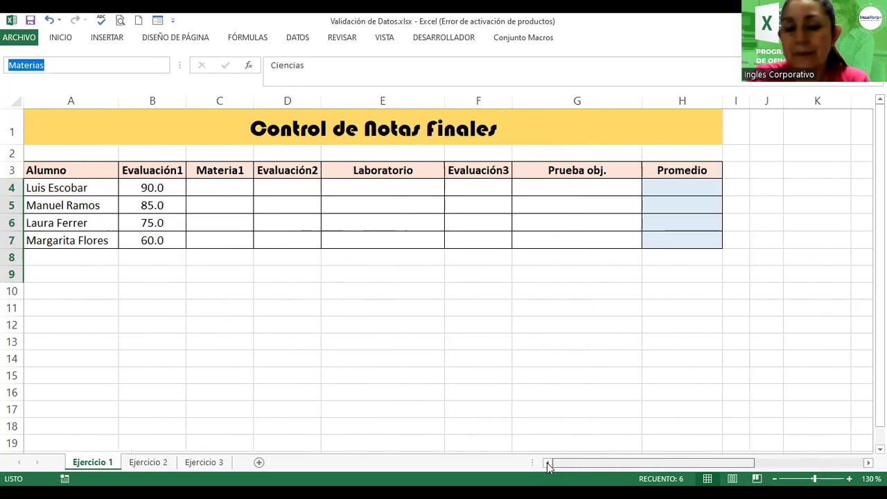
{"action": "left_click", "coordinate": [232, 220]}
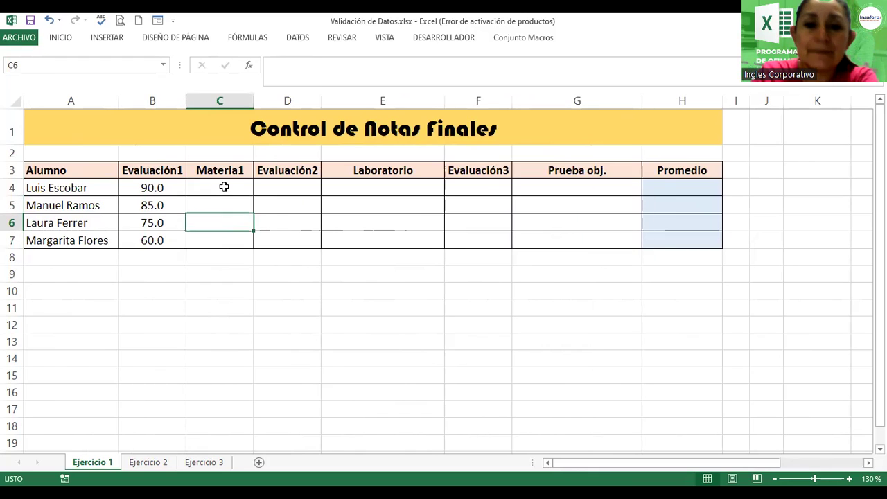
{"action": "left_click", "coordinate": [224, 187]}
{"action": "left_click_drag", "start_coordinate": [224, 185], "coordinate": [221, 240]}
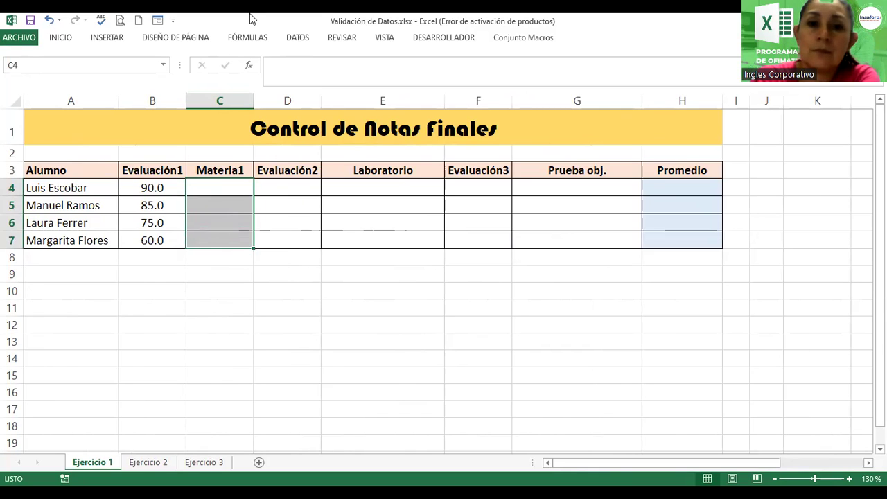
{"action": "left_click", "coordinate": [291, 39]}
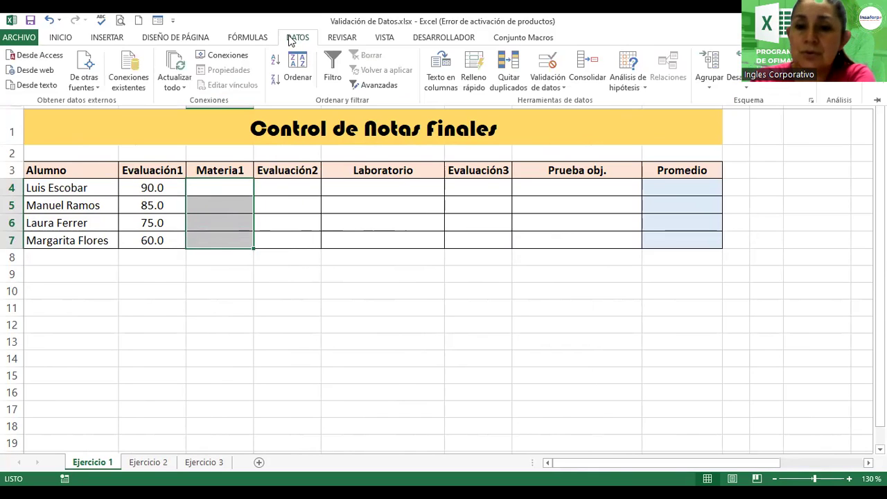
{"action": "left_click", "coordinate": [542, 67]}
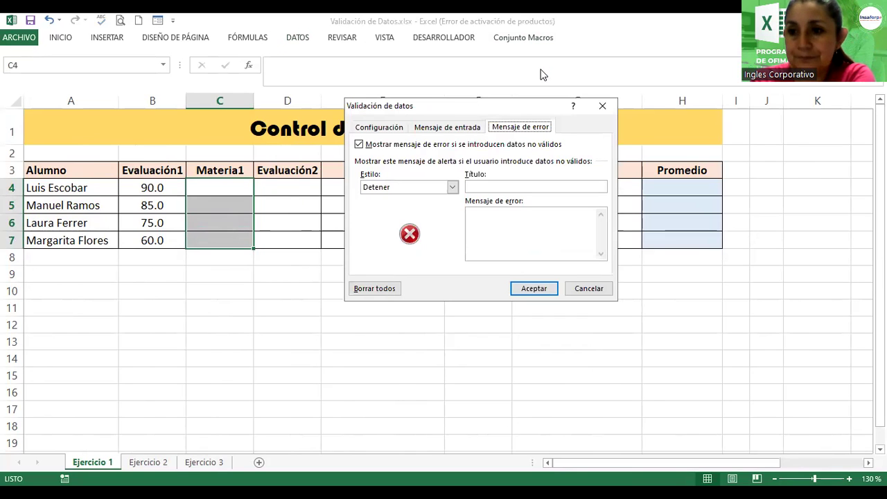
{"action": "left_click", "coordinate": [393, 127]}
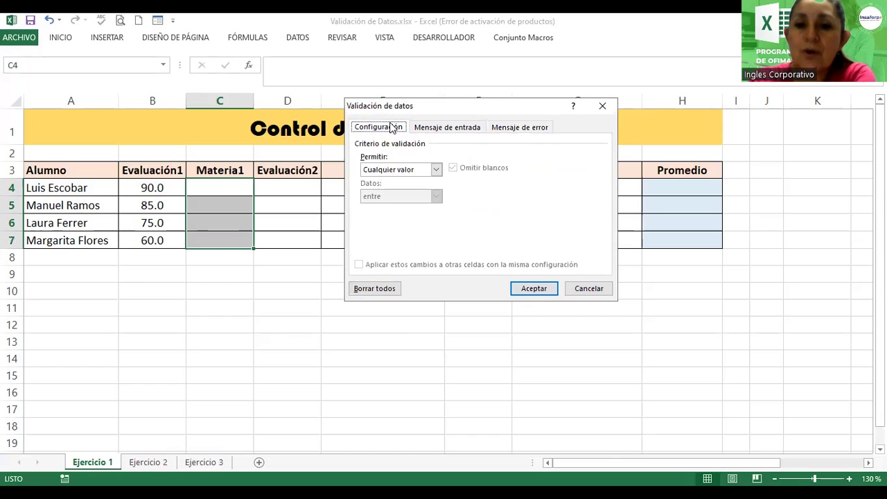
{"action": "left_click", "coordinate": [437, 169]}
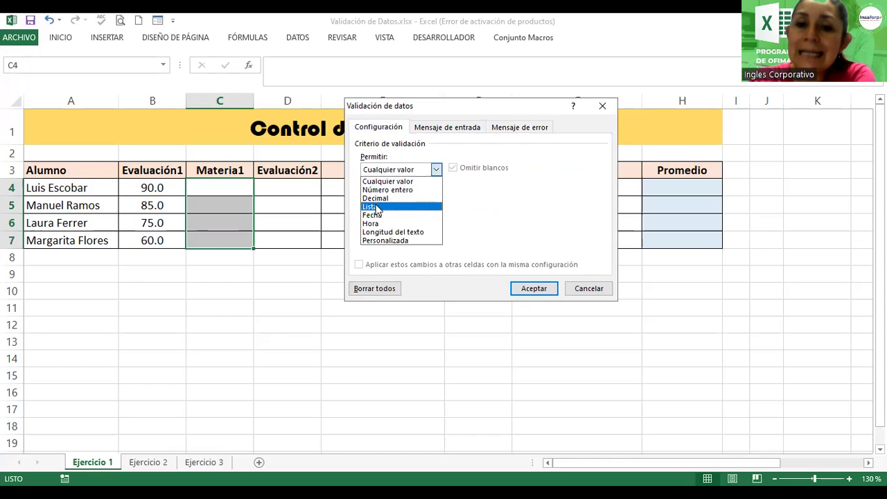
{"action": "left_click", "coordinate": [378, 206]}
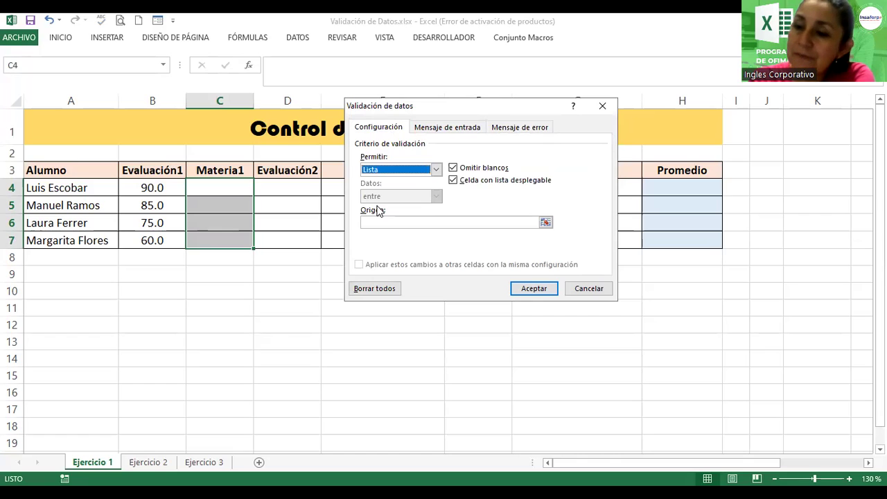
{"action": "left_click", "coordinate": [382, 222]}
{"action": "type", "text": "="}
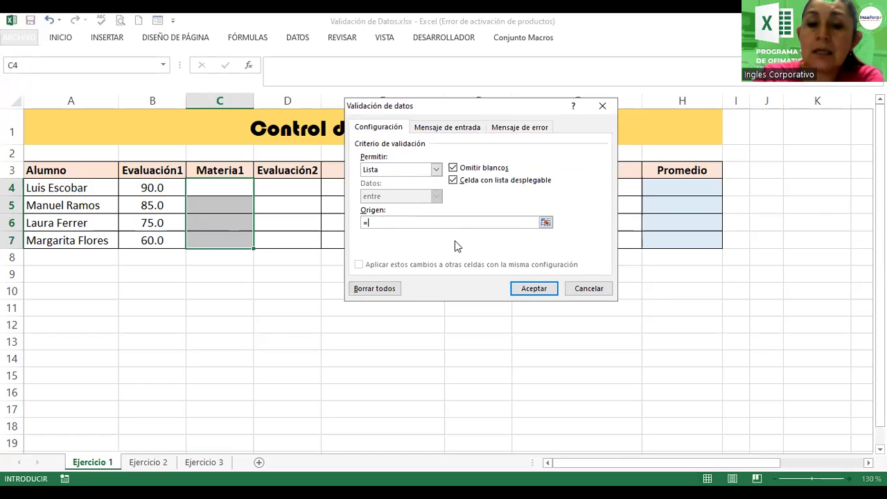
{"action": "type", "text": "materias"}
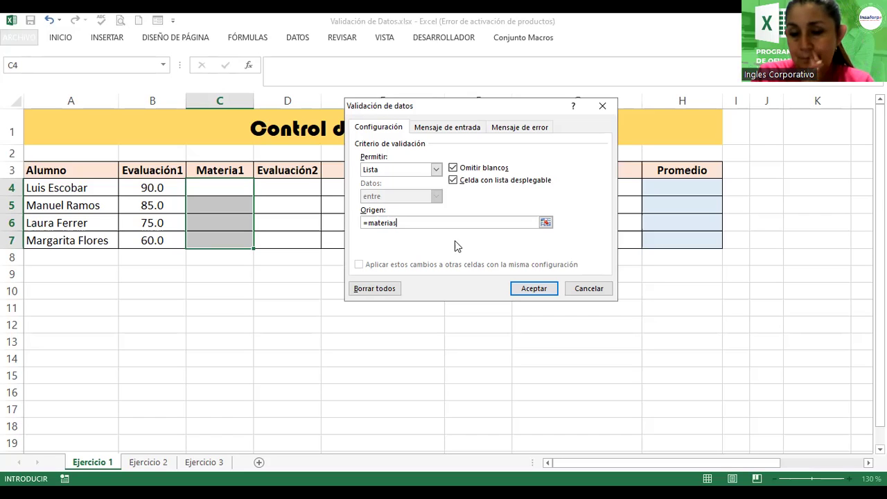
Step: Give the Materia1 validation an input message titled "Materia" with the text "Seleccione la materia para su nota."
{"action": "left_click", "coordinate": [448, 127]}
{"action": "left_click", "coordinate": [398, 186]}
{"action": "type", "text": "Materia"}
{"action": "key", "text": "Tab"}
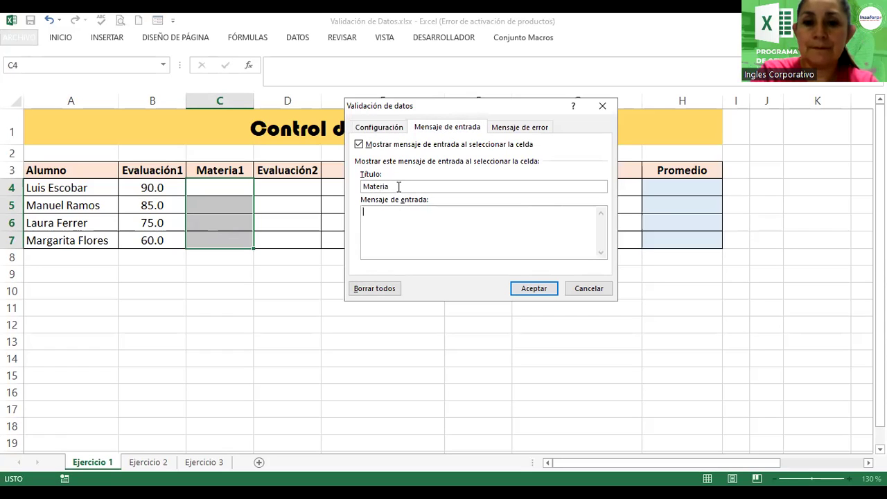
{"action": "type", "text": "Seleccio"}
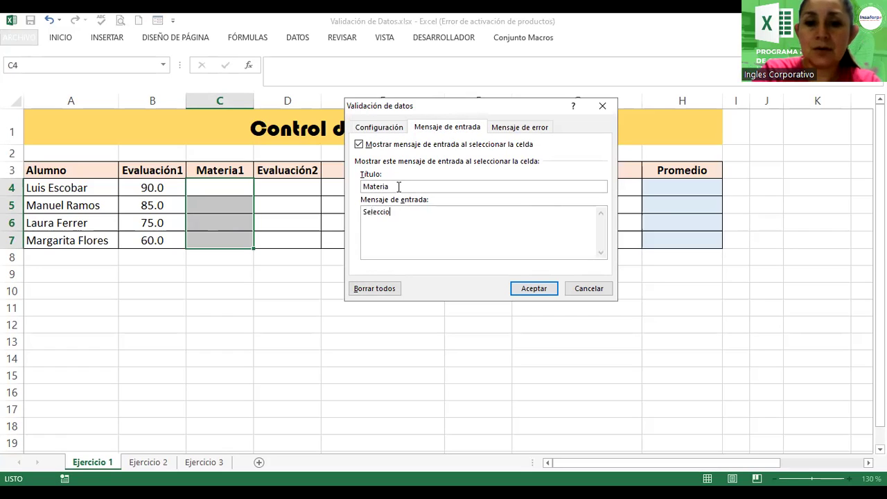
{"action": "type", "text": "ne la mater"}
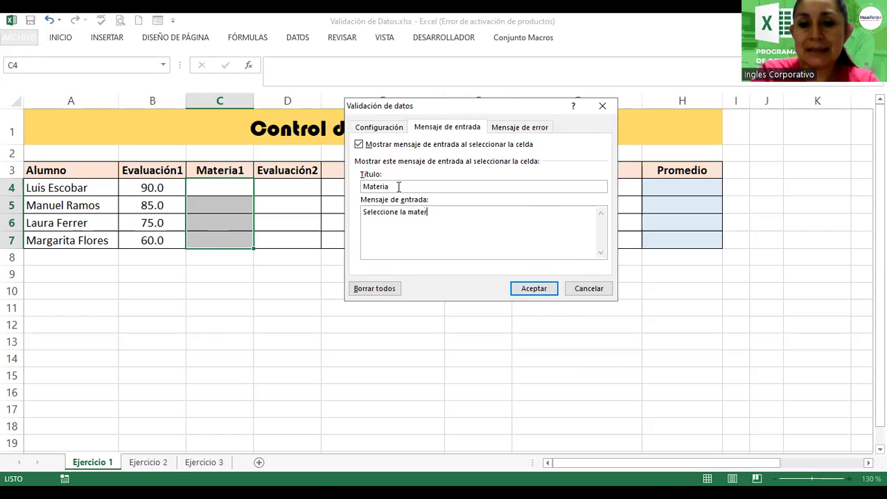
{"action": "type", "text": "ia para su nota."}
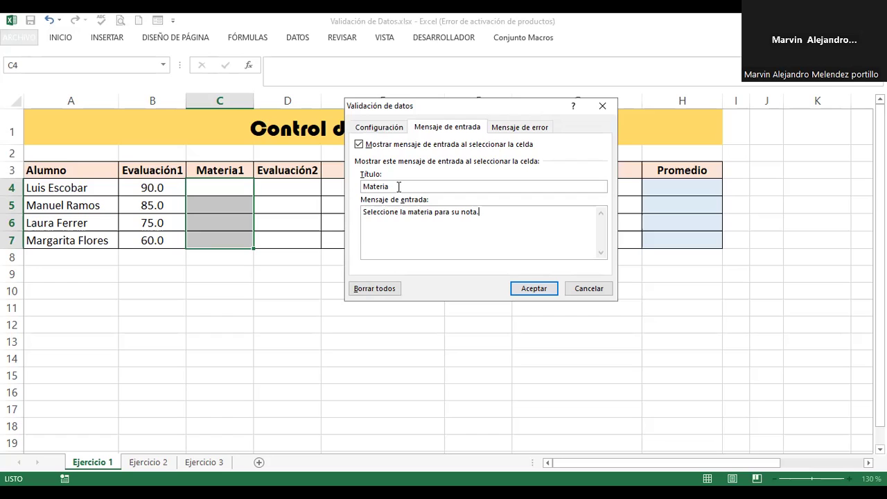
{"action": "left_click", "coordinate": [380, 130]}
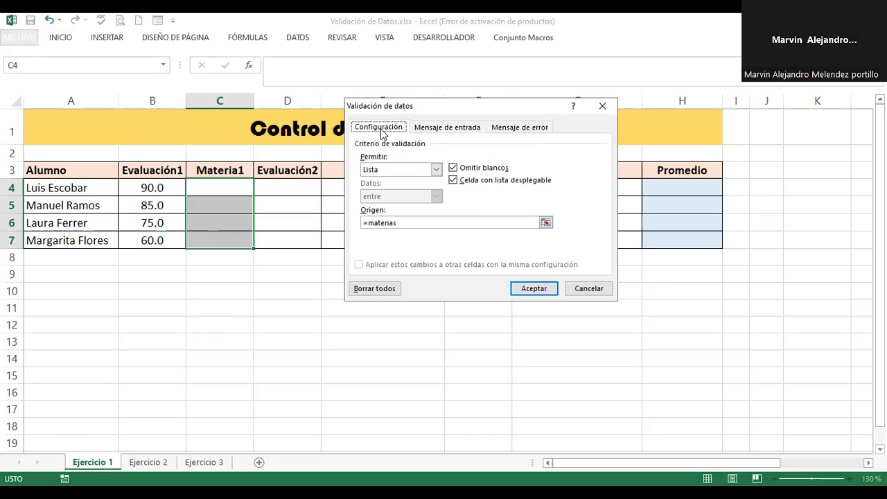
{"action": "left_click_drag", "start_coordinate": [411, 107], "coordinate": [486, 101]}
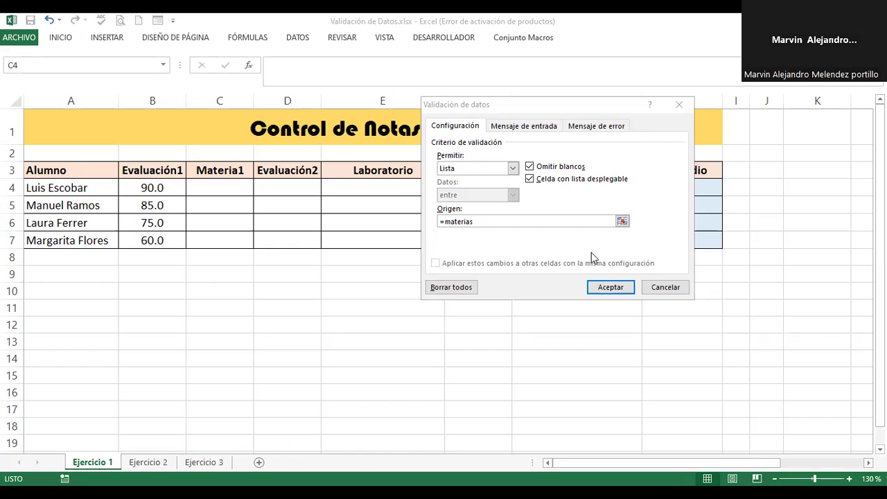
Step: Give the Materia1 validation a Detener error alert titled "Error" with the message "Información ingresada no válida."
{"action": "left_click", "coordinate": [511, 127]}
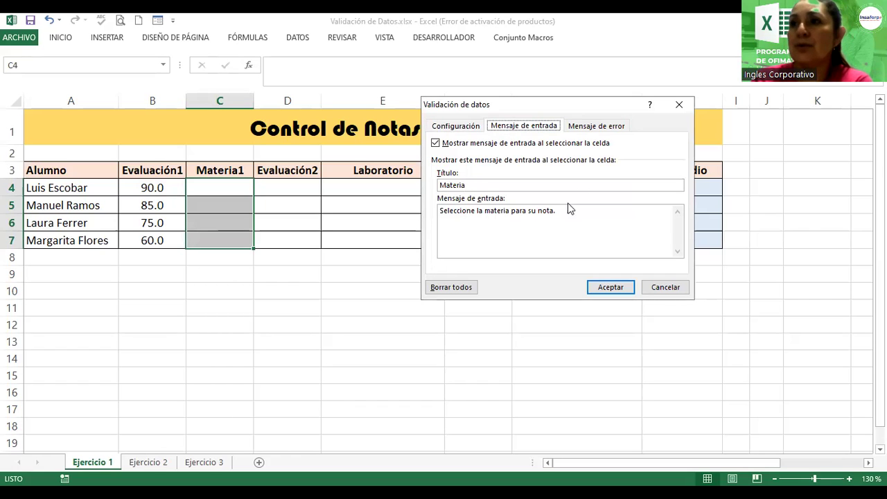
{"action": "left_click", "coordinate": [598, 127]}
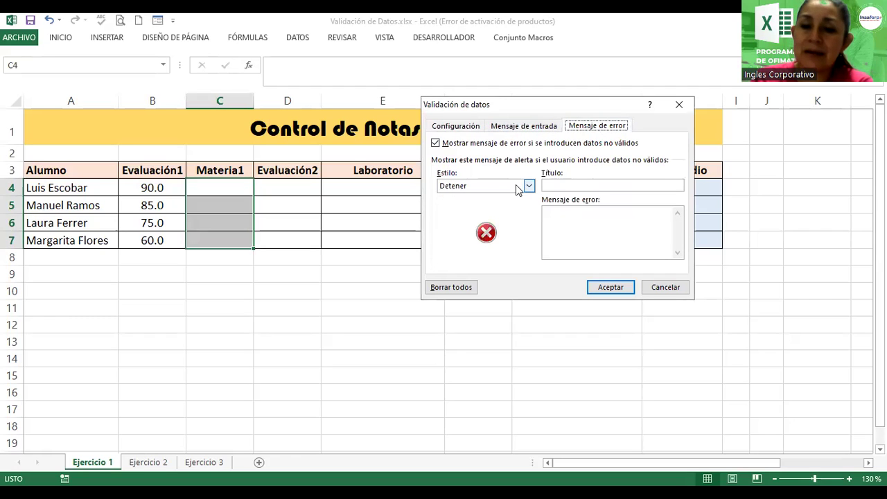
{"action": "left_click", "coordinate": [560, 185]}
{"action": "type", "text": "Error M"}
{"action": "key", "text": "BackSpace"}
{"action": "key", "text": "BackSpace"}
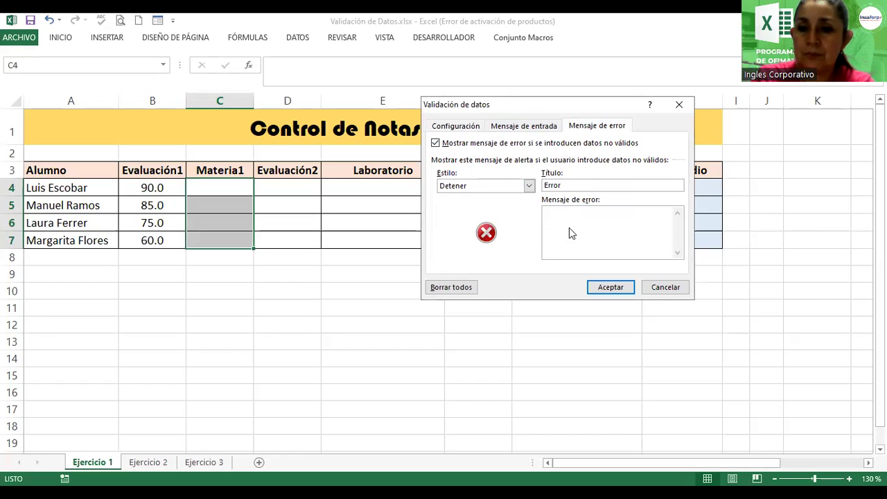
{"action": "type", "text": "El"}
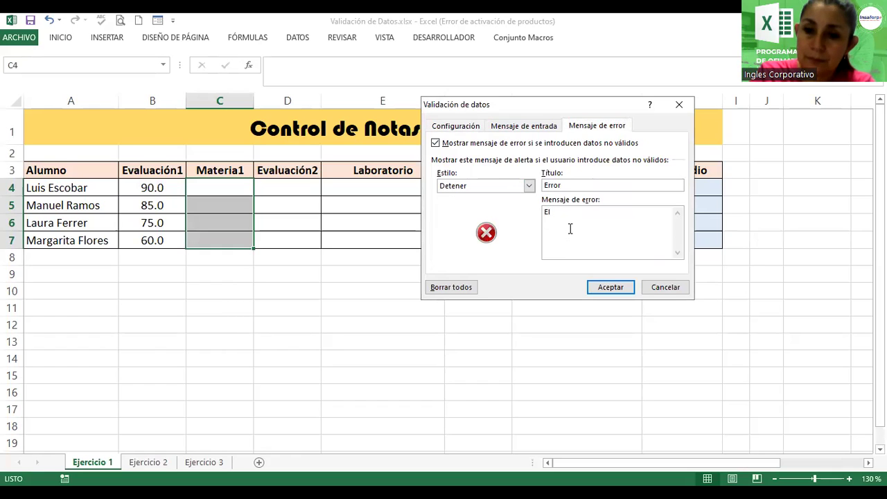
{"action": "key", "text": "BackSpace"}
{"action": "key", "text": "BackSpace"}
{"action": "key", "text": "BackSpace"}
{"action": "type", "text": "Info"}
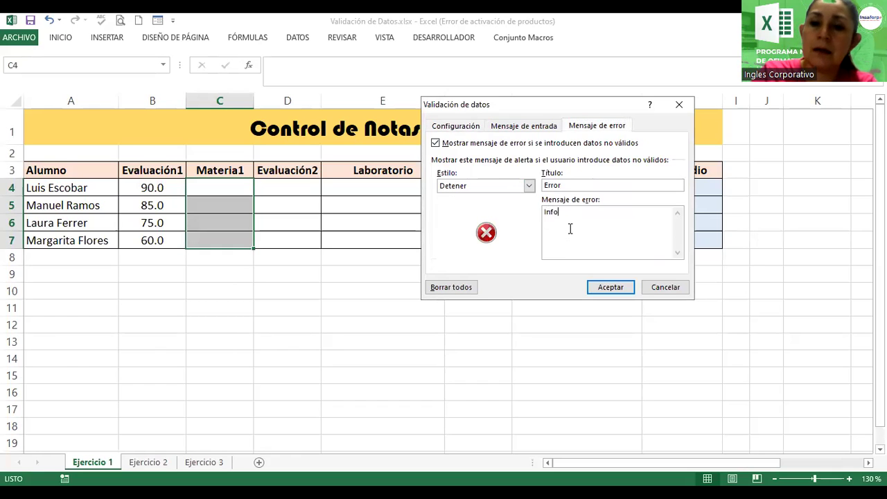
{"action": "type", "text": "rmación in"}
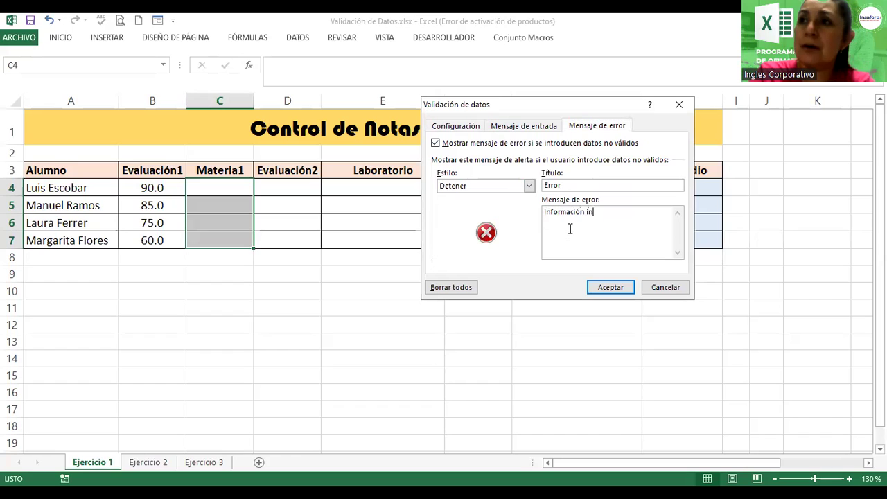
{"action": "type", "text": "gresaa no"}
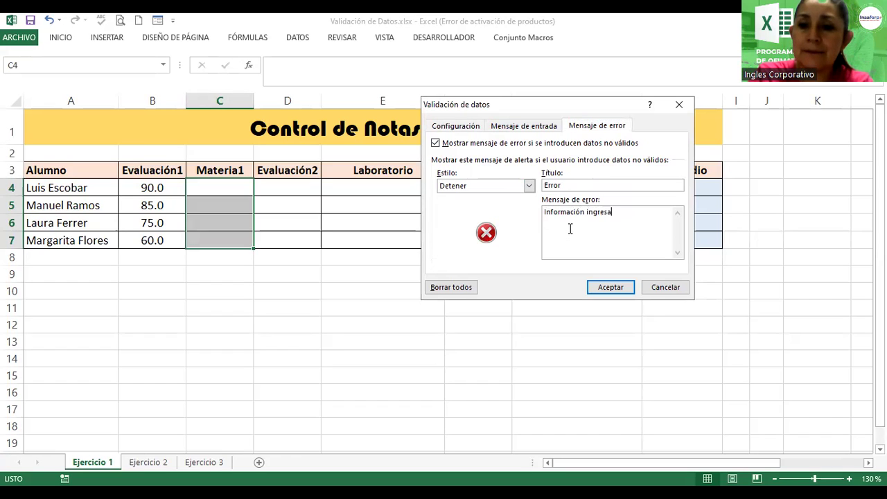
{"action": "key", "text": "BackSpace"}
{"action": "key", "text": "BackSpace"}
{"action": "key", "text": "BackSpace"}
{"action": "key", "text": "BackSpace"}
{"action": "type", "text": "da no vali"}
{"action": "key", "text": "BackSpace"}
{"action": "key", "text": "BackSpace"}
{"action": "key", "text": "BackSpace"}
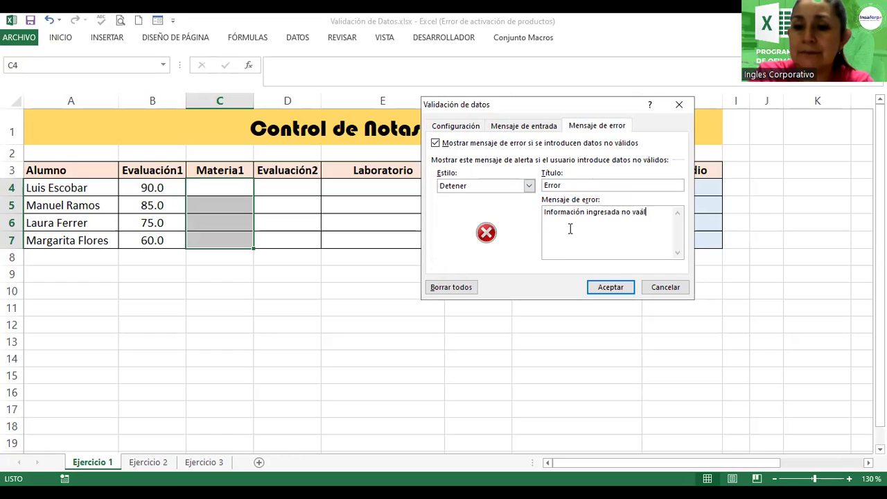
{"action": "type", "text": "álida."}
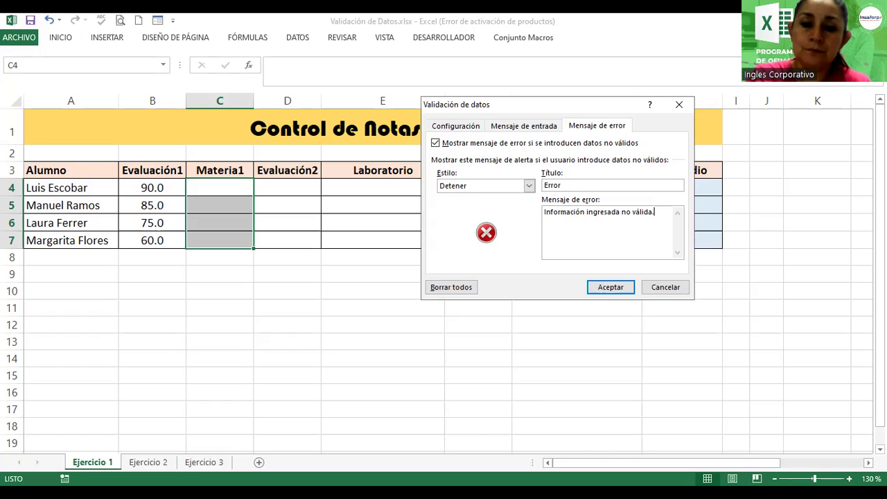
Step: Review the list criteria, input message and error alert of the Materia1 validation and apply it to C4:C7
{"action": "left_click", "coordinate": [165, 462]}
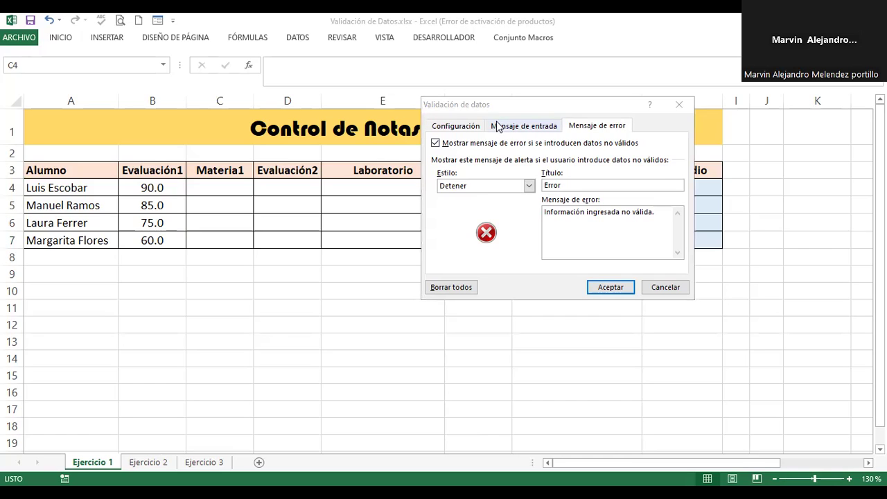
{"action": "left_click", "coordinate": [470, 129]}
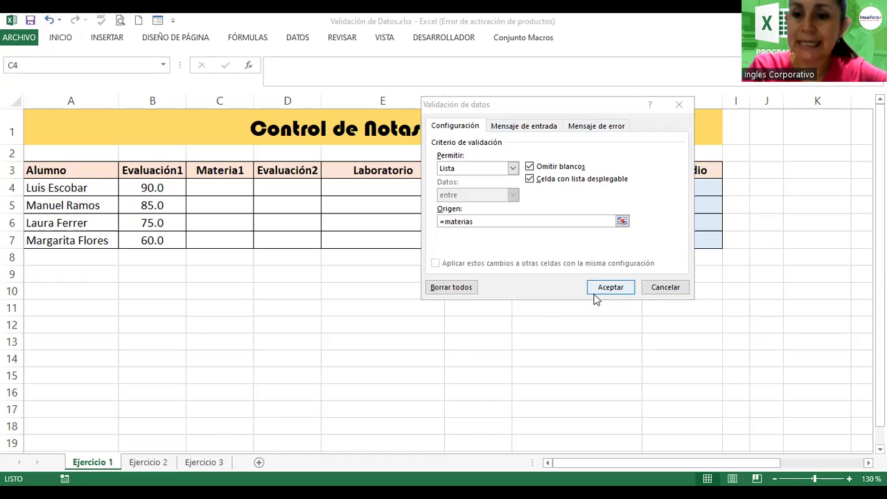
{"action": "left_click", "coordinate": [528, 125]}
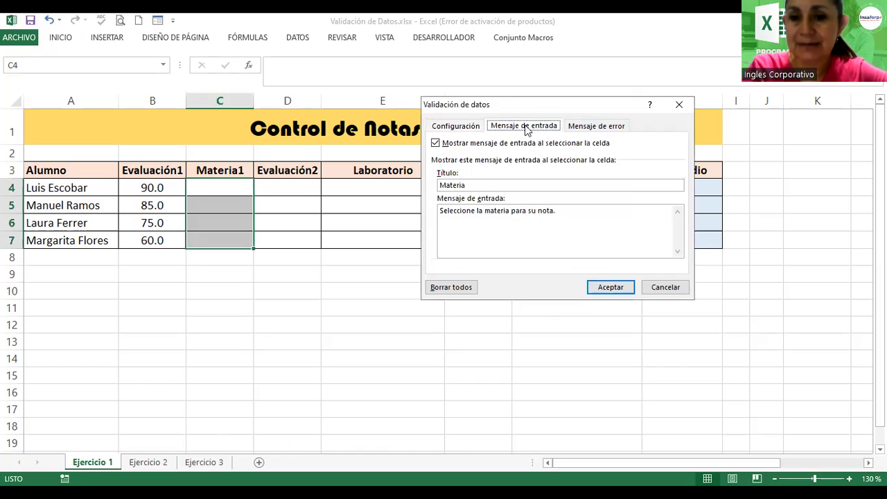
{"action": "left_click", "coordinate": [600, 127]}
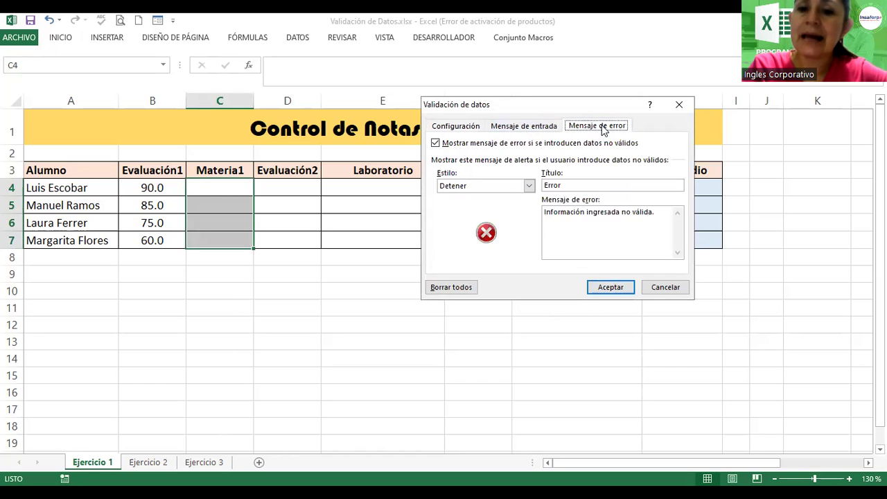
{"action": "left_click", "coordinate": [602, 289]}
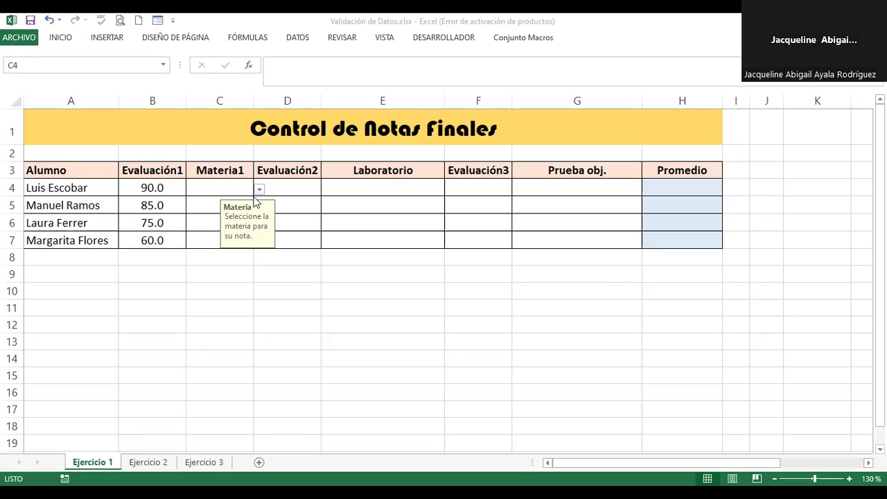
Step: Fill Materia1 cells C4:C7 from their drop-down lists with Ciencias, Lenguaje, OPV and Informática, in that order
{"action": "left_click", "coordinate": [259, 191]}
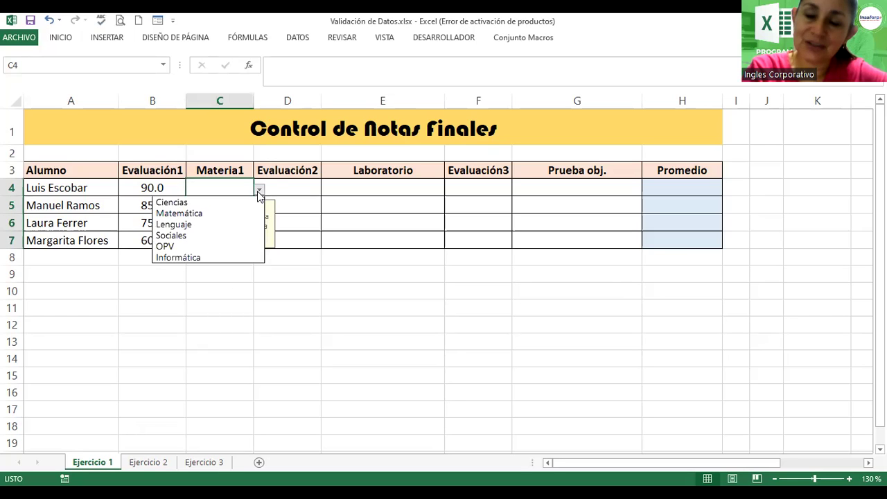
{"action": "left_click", "coordinate": [198, 202]}
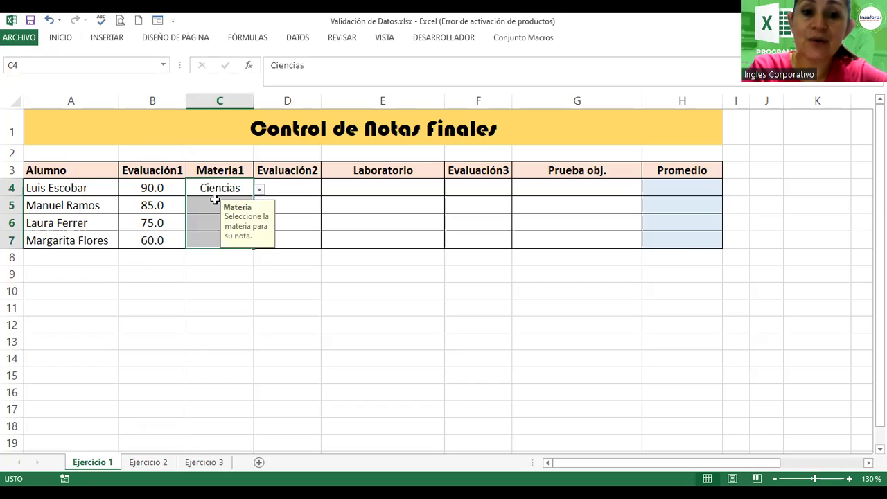
{"action": "left_click", "coordinate": [203, 208]}
{"action": "left_click", "coordinate": [260, 207]}
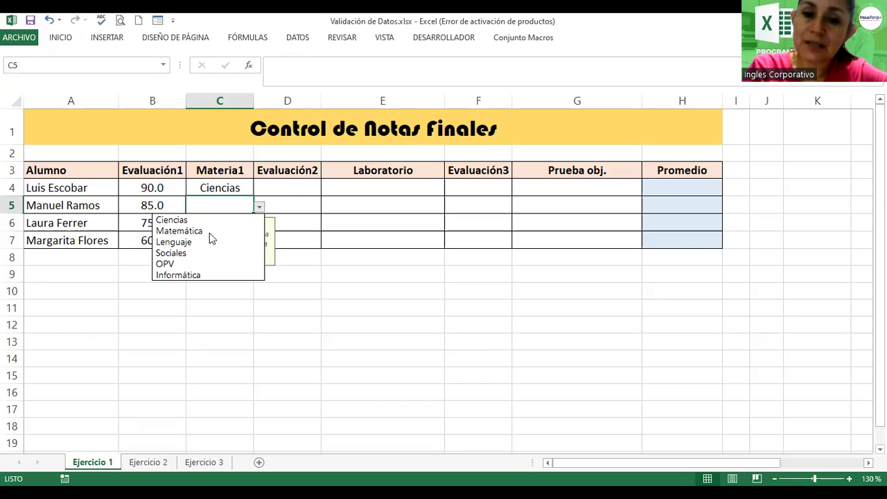
{"action": "left_click", "coordinate": [191, 246]}
{"action": "left_click", "coordinate": [192, 224]}
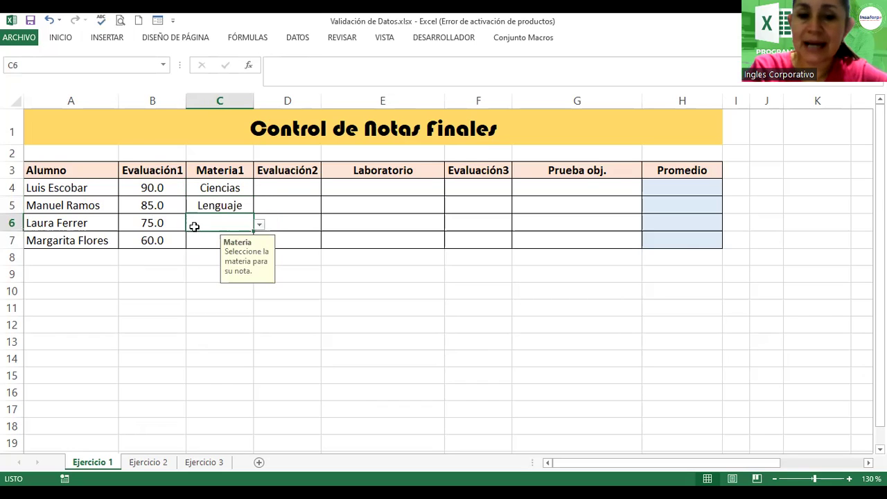
{"action": "left_click", "coordinate": [259, 225]}
{"action": "left_click", "coordinate": [178, 281]}
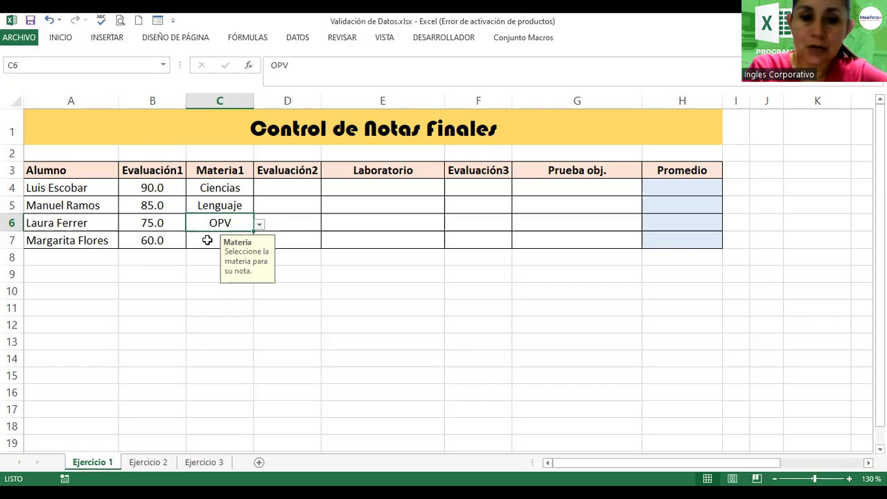
{"action": "left_click", "coordinate": [208, 239]}
{"action": "left_click", "coordinate": [258, 242]}
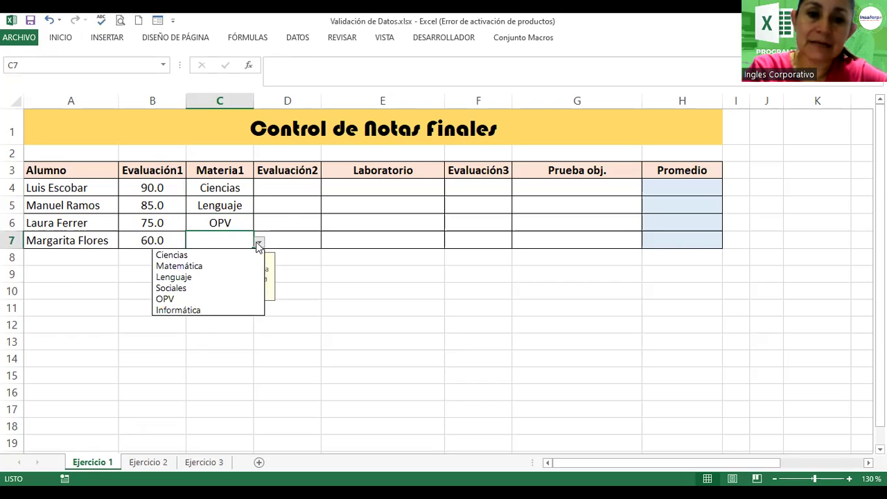
{"action": "left_click", "coordinate": [188, 311]}
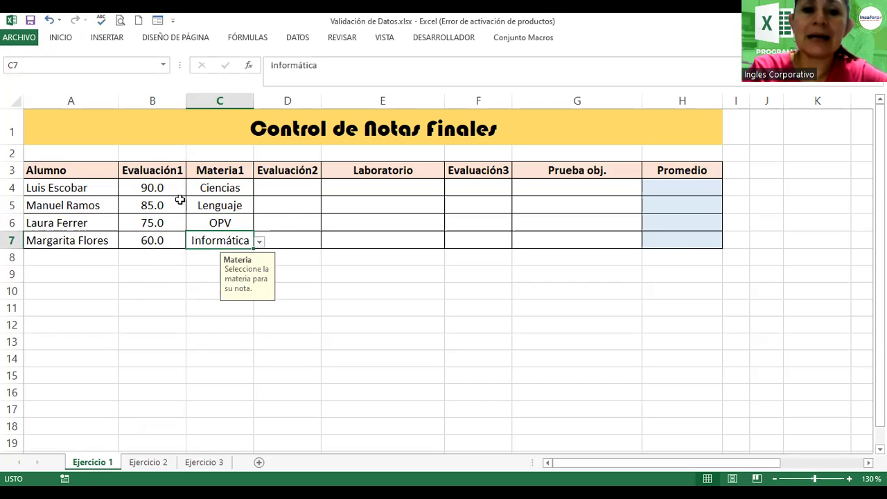
Step: Check the input messages of the grade and subject cells in row 4, from Evaluación1 to Evaluación2
{"action": "left_click", "coordinate": [150, 186]}
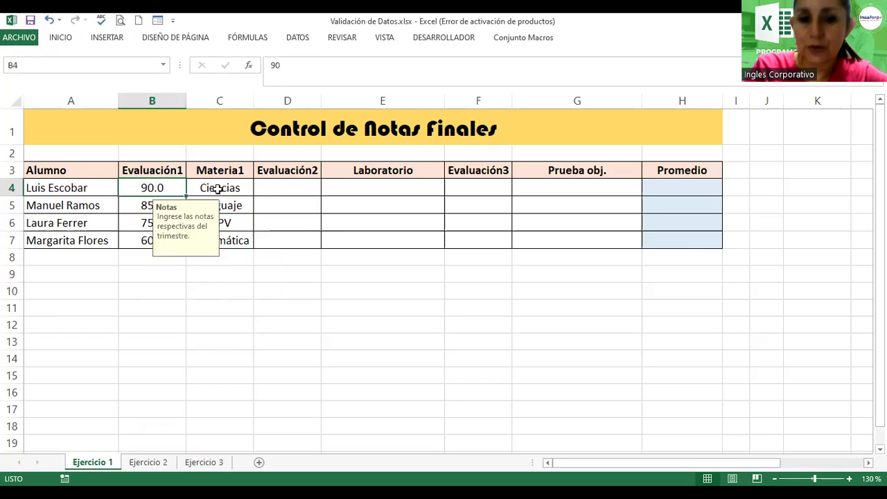
{"action": "left_click", "coordinate": [217, 190]}
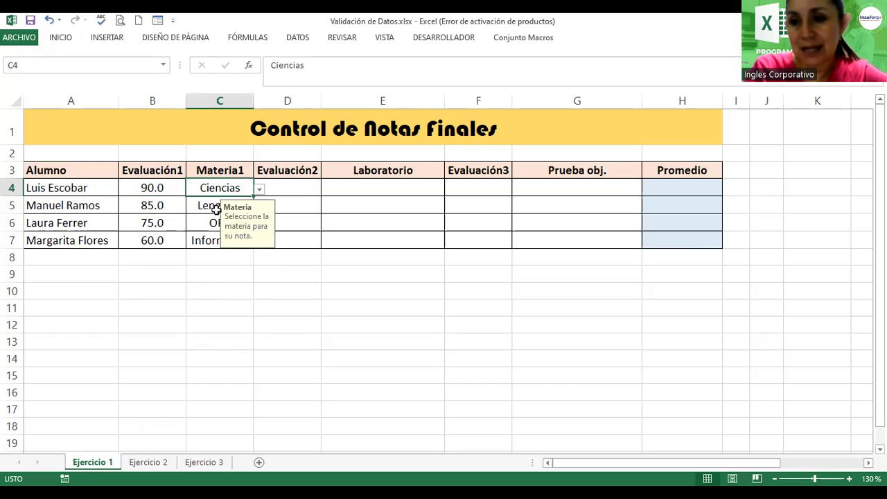
{"action": "left_click", "coordinate": [287, 189]}
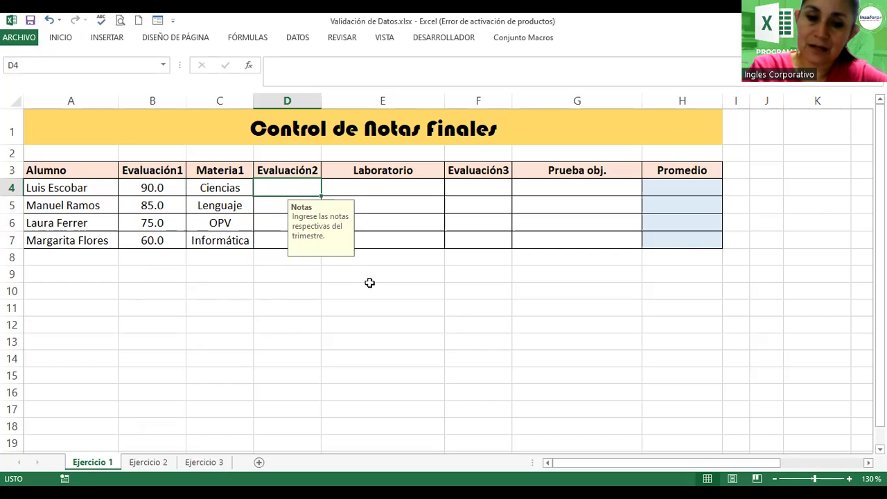
{"action": "left_click", "coordinate": [348, 189]}
Step: Enter the Evaluación2 grades 45, 78, 67 and 90 in D4:D7
{"action": "left_click", "coordinate": [280, 188]}
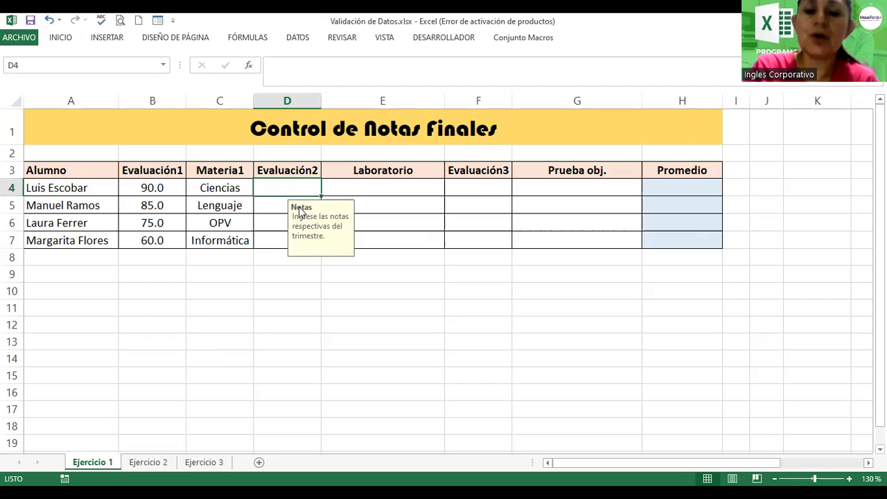
{"action": "type", "text": "45"}
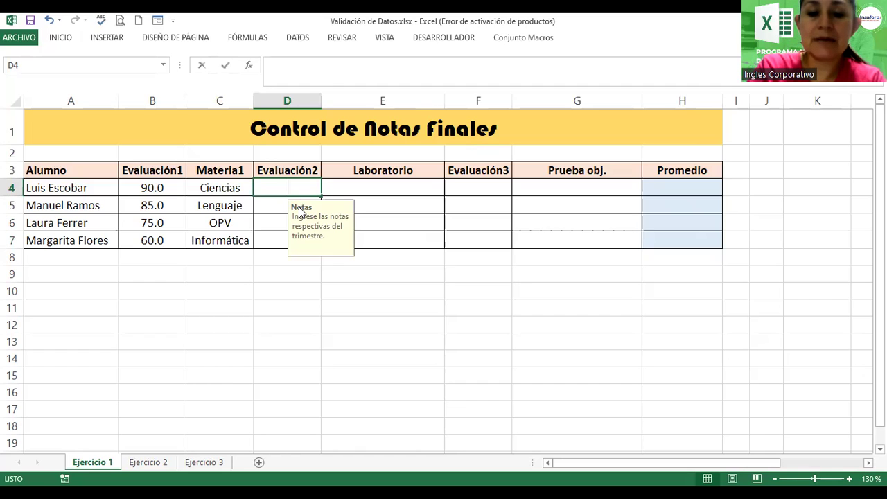
{"action": "left_click", "coordinate": [298, 206]}
{"action": "type", "text": "78"}
{"action": "key", "text": "Return"}
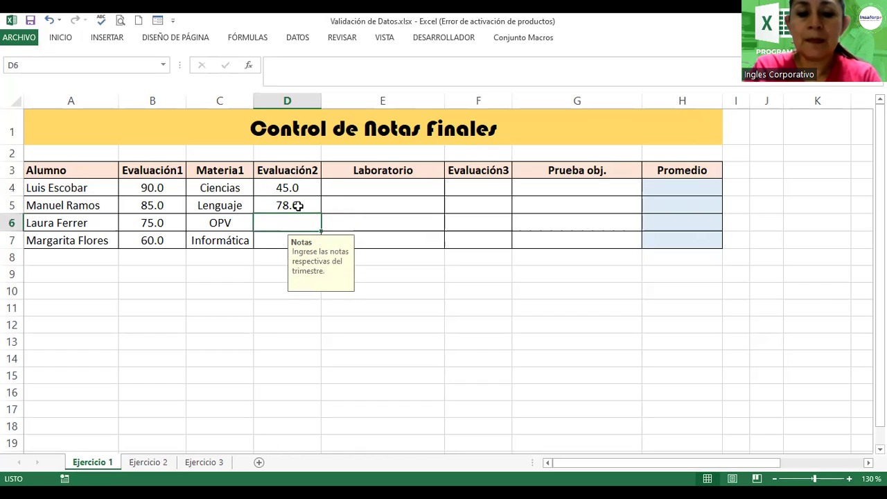
{"action": "type", "text": "67"}
{"action": "key", "text": "Return"}
{"action": "type", "text": "90"}
{"action": "key", "text": "Return"}
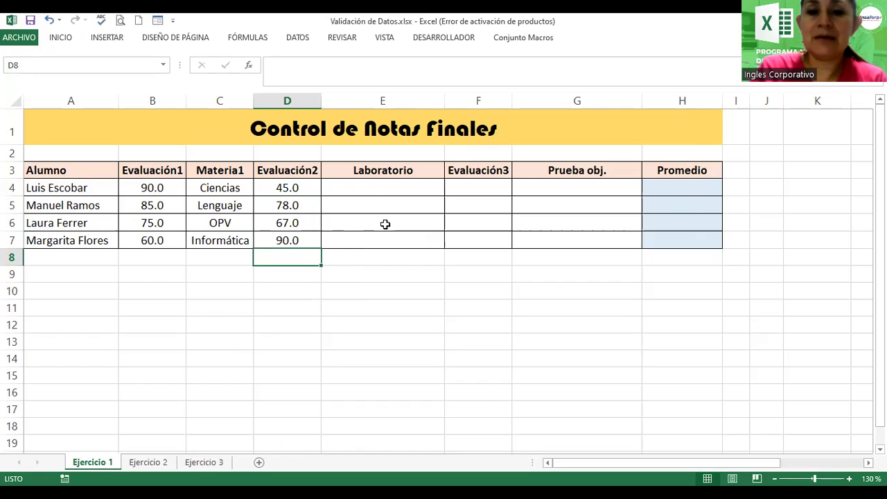
Step: Open the data validation settings for the Laboratorio cells E4:E7
{"action": "left_click", "coordinate": [373, 185]}
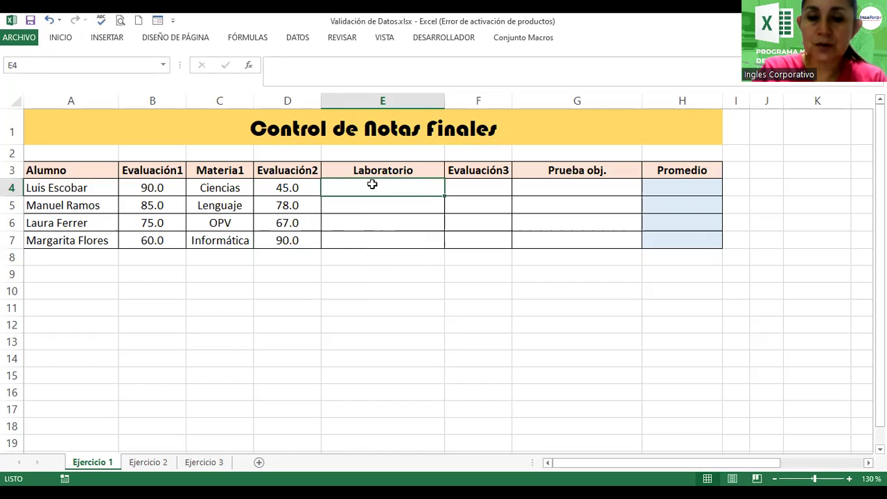
{"action": "left_click_drag", "start_coordinate": [372, 184], "coordinate": [371, 236]}
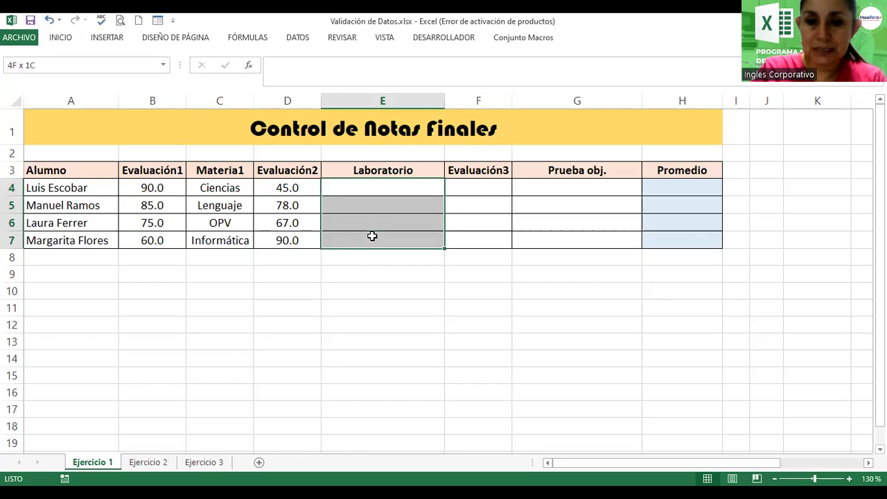
{"action": "left_click", "coordinate": [300, 42]}
{"action": "left_click", "coordinate": [548, 66]}
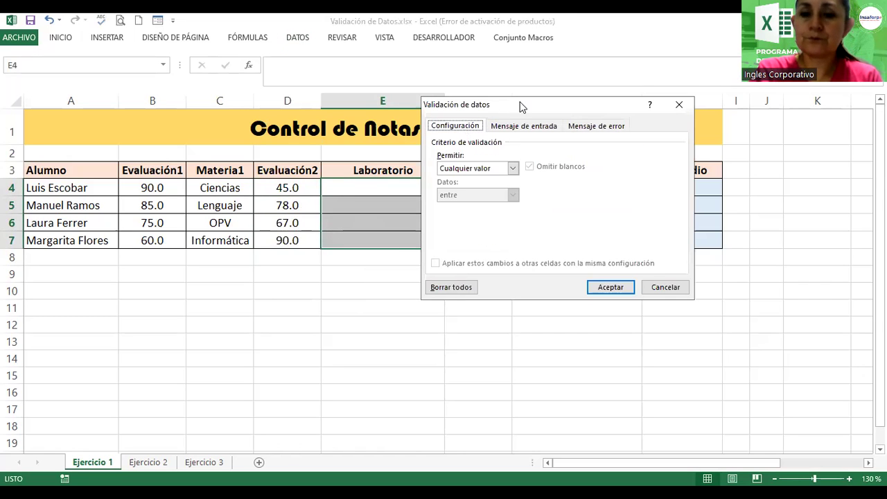
{"action": "left_click_drag", "start_coordinate": [524, 105], "coordinate": [584, 118]}
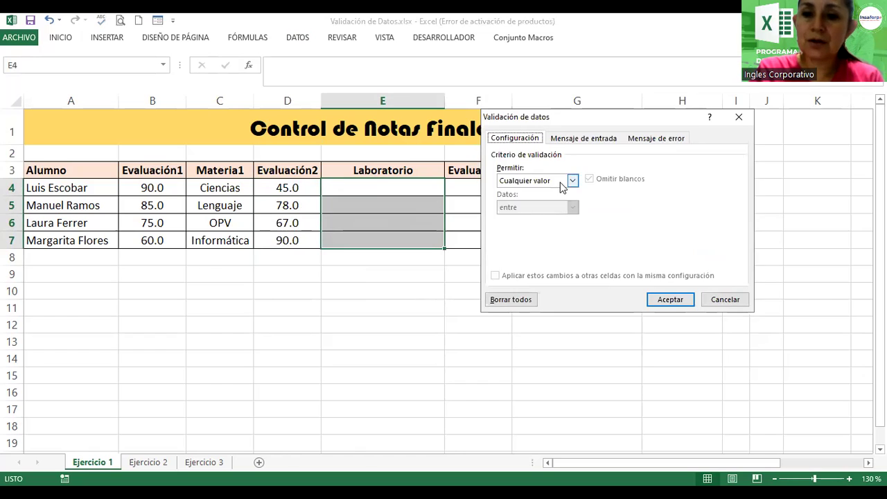
Step: Restrict the Laboratorio cells E4:E7 to a list validation with =laboratorios as its source
{"action": "left_click", "coordinate": [573, 180]}
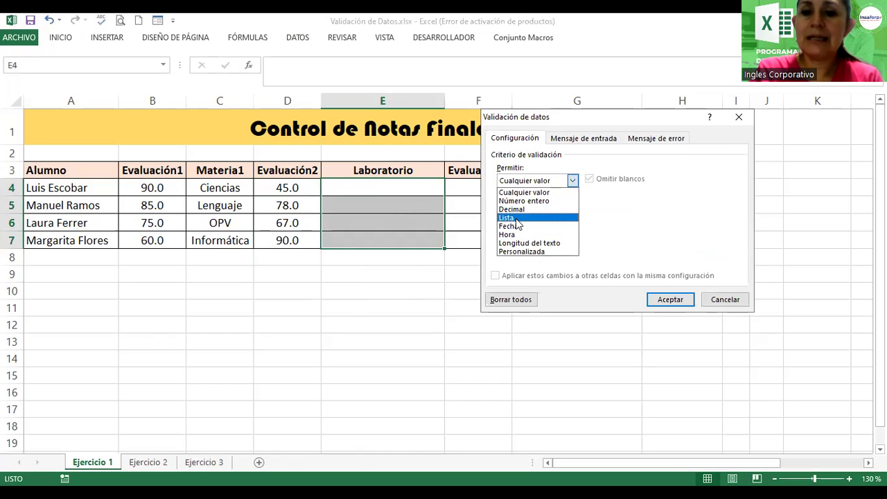
{"action": "left_click", "coordinate": [516, 220]}
{"action": "left_click", "coordinate": [515, 233]}
{"action": "type", "text": "="}
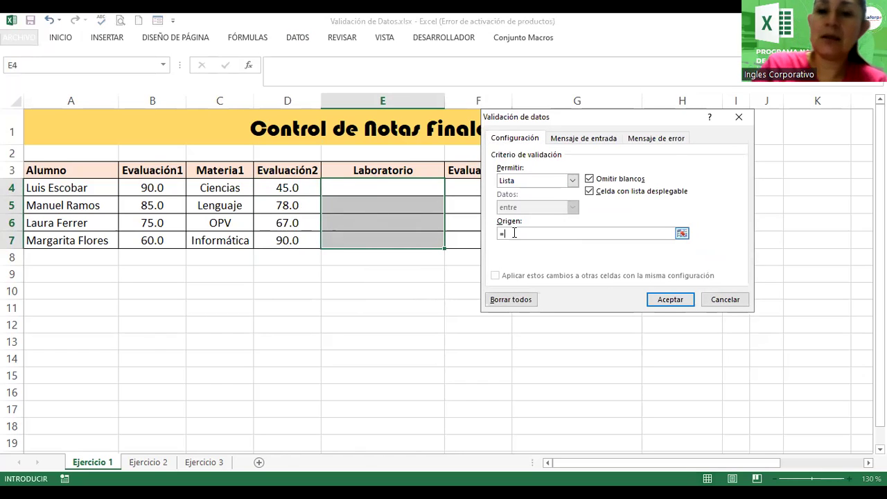
{"action": "type", "text": "laborat"}
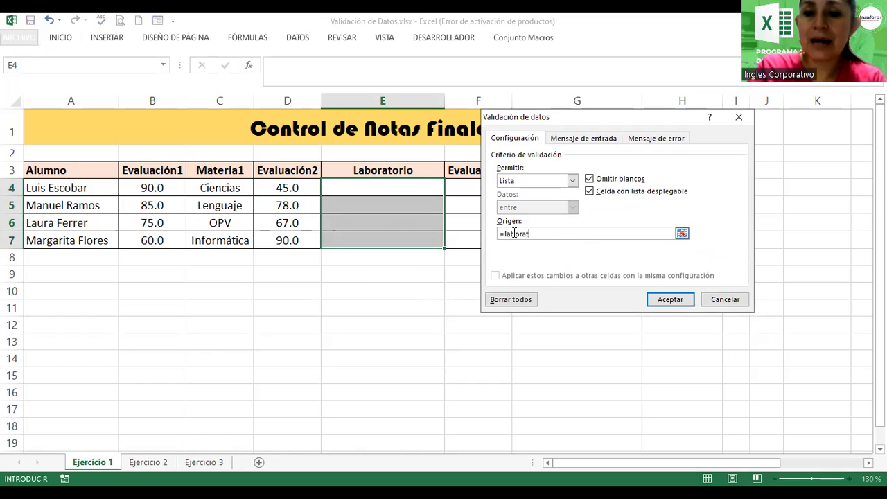
{"action": "type", "text": "orios"}
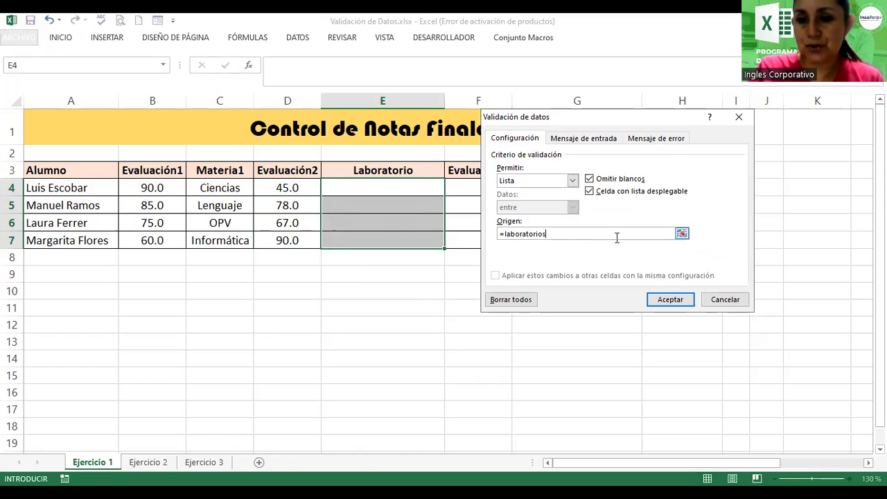
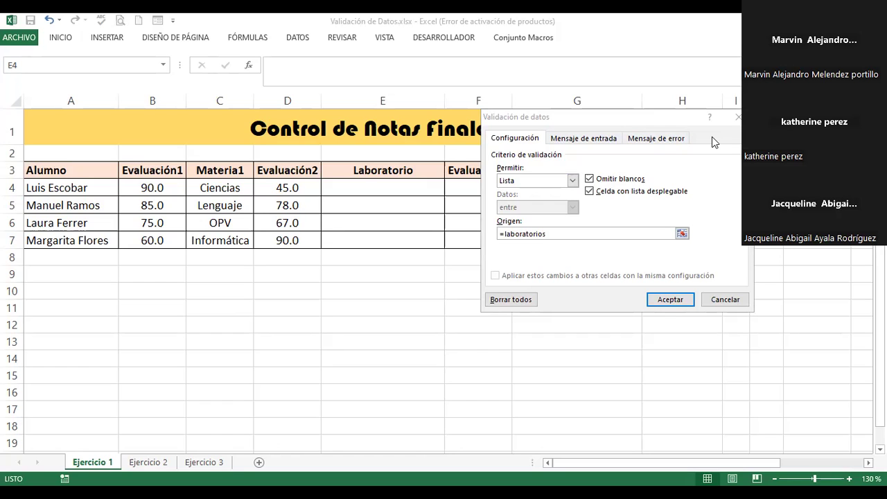
Step: Set the title of the validation's input message to "Laboratorio"
{"action": "left_click", "coordinate": [570, 139]}
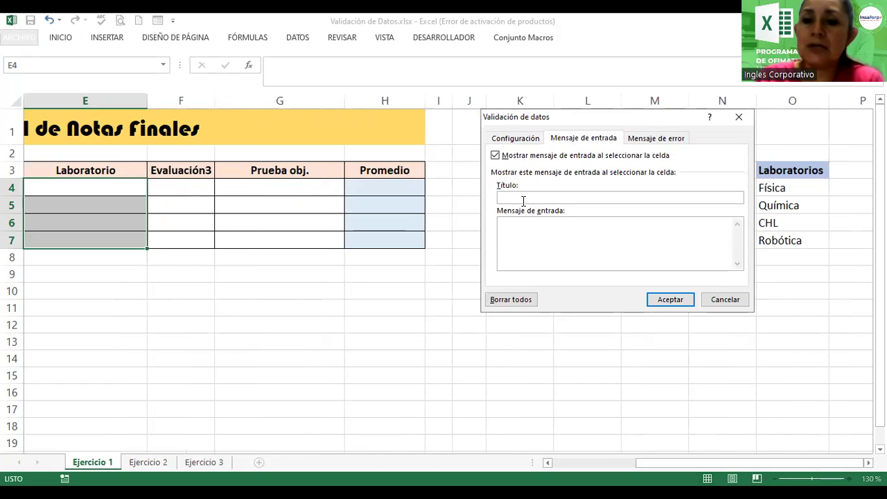
{"action": "type", "text": "Laboratorio"}
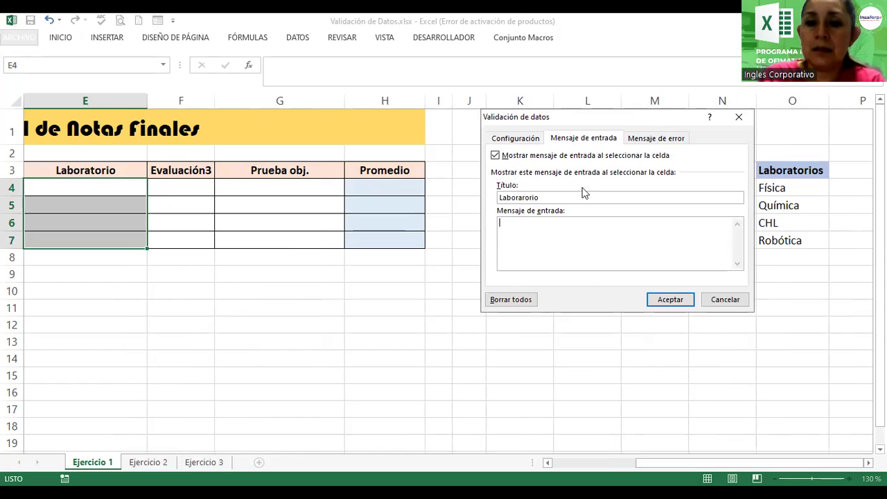
{"action": "key", "text": "BackSpace"}
{"action": "key", "text": "BackSpace"}
{"action": "key", "text": "BackSpace"}
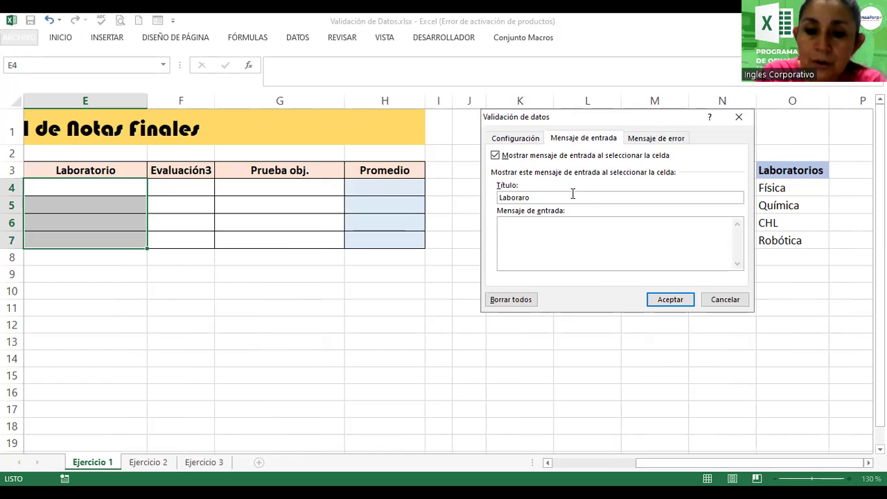
{"action": "key", "text": "BackSpace"}
{"action": "key", "text": "BackSpace"}
{"action": "type", "text": "torio"}
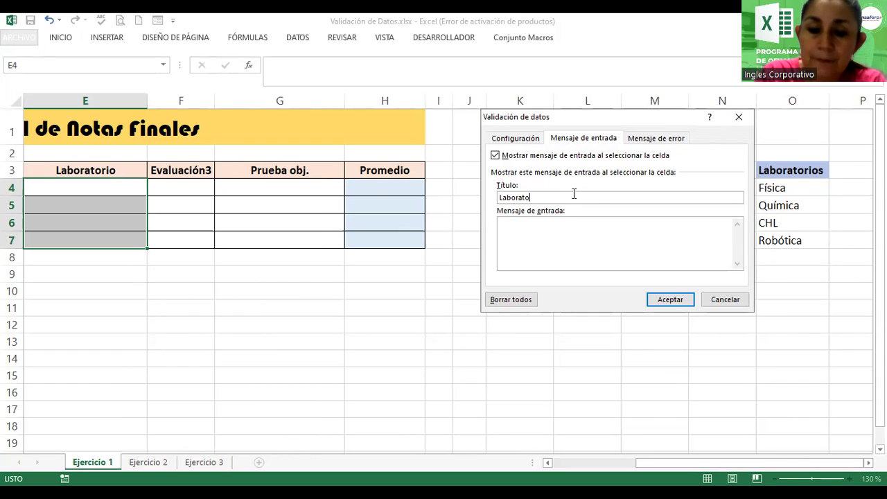
Step: Write "Seleccione el laboratorio asignado." as the text of the validation's input message
{"action": "left_click", "coordinate": [519, 234]}
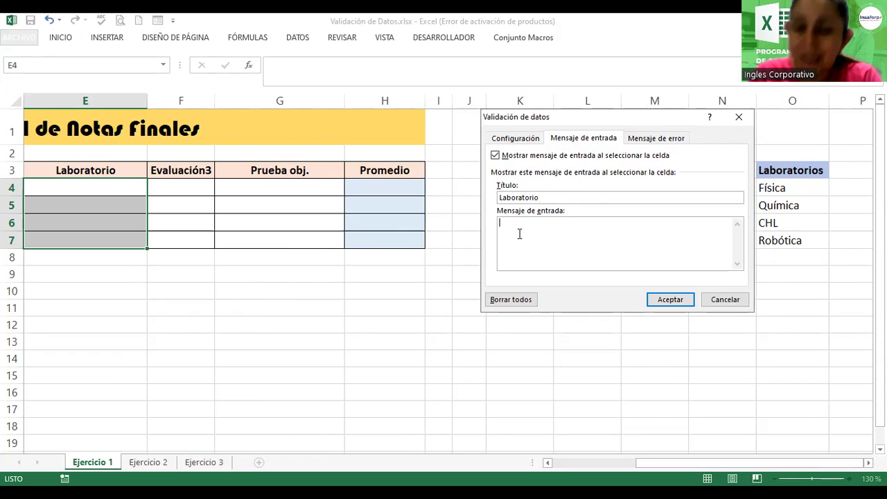
{"action": "type", "text": "S"}
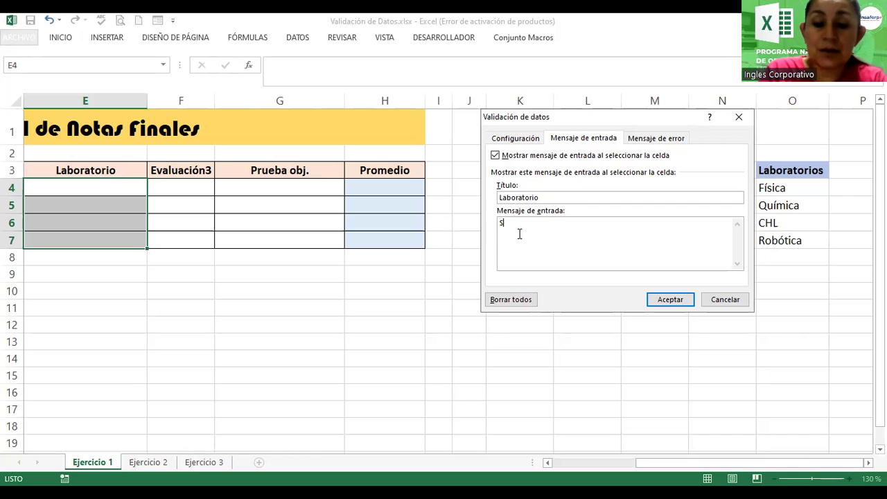
{"action": "type", "text": "eleccione"}
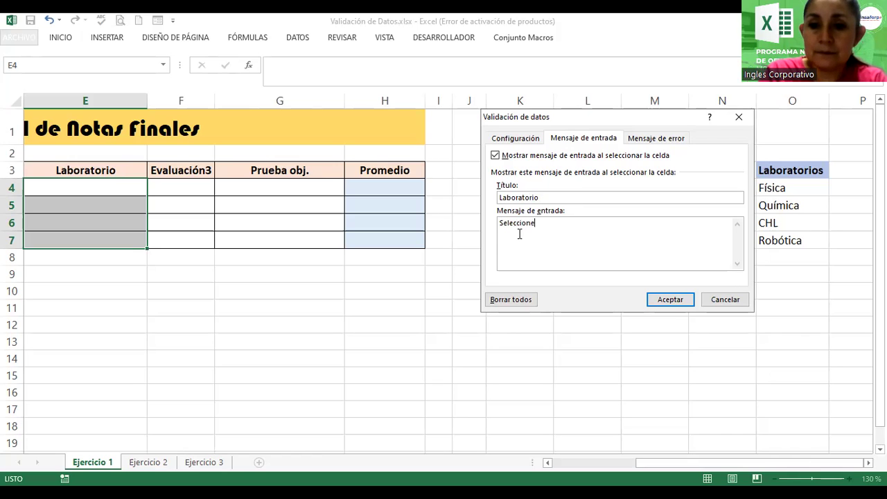
{"action": "type", "text": " el la"}
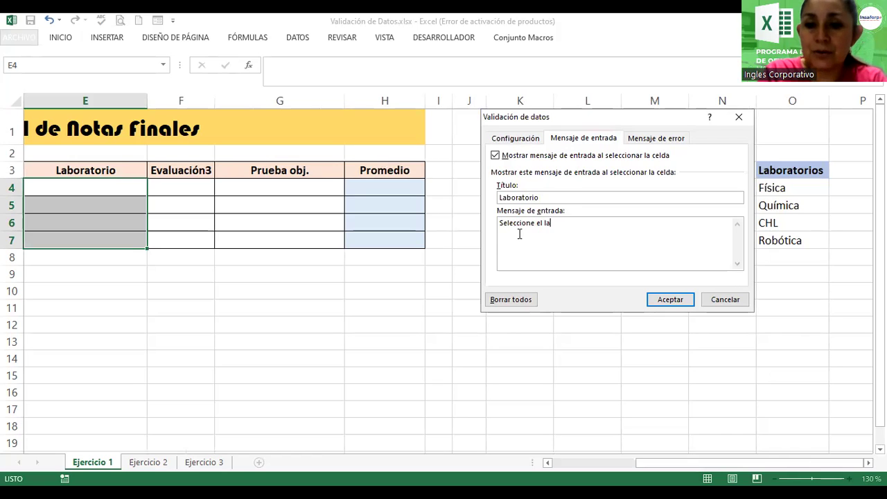
{"action": "type", "text": "boratorio asigad"}
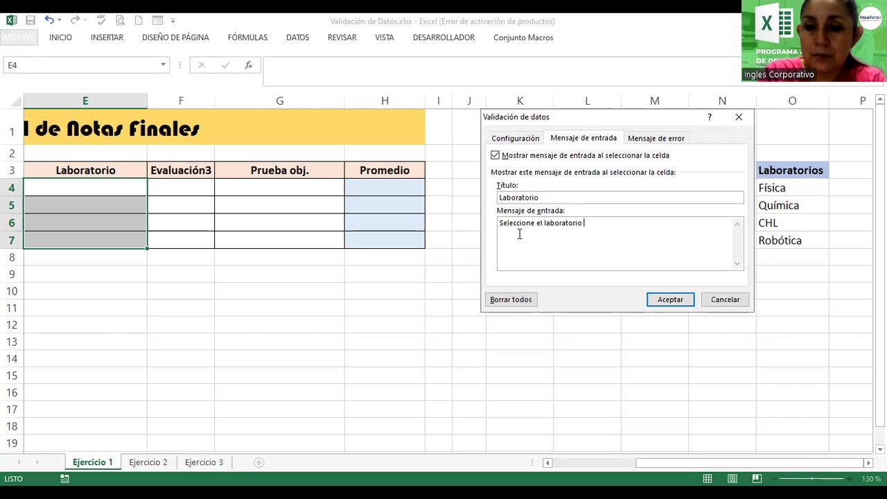
{"action": "key", "text": "BackSpace"}
{"action": "key", "text": "BackSpace"}
{"action": "type", "text": "nado."}
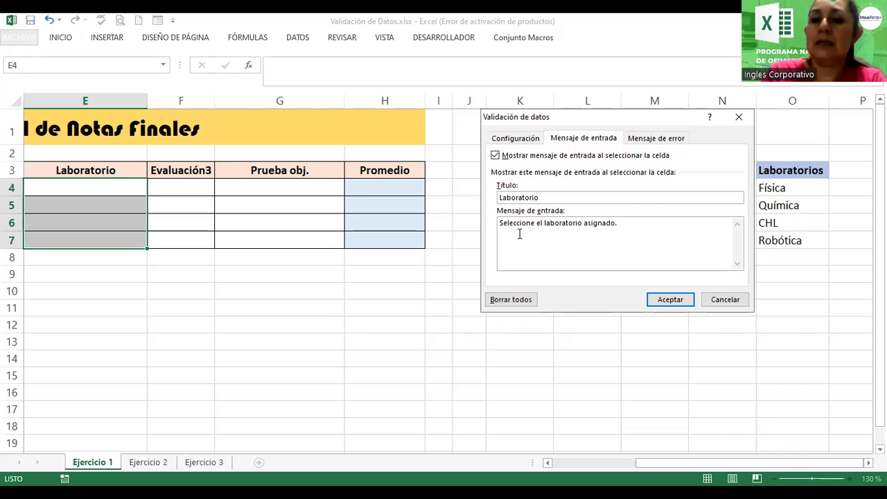
Step: Give the error alert the title "Error" and the message "Dato inválido", and apply the validation to the Laboratorio cells
{"action": "left_click", "coordinate": [658, 141]}
{"action": "left_click", "coordinate": [616, 199]}
{"action": "type", "text": "Error"}
{"action": "key", "text": "Tab"}
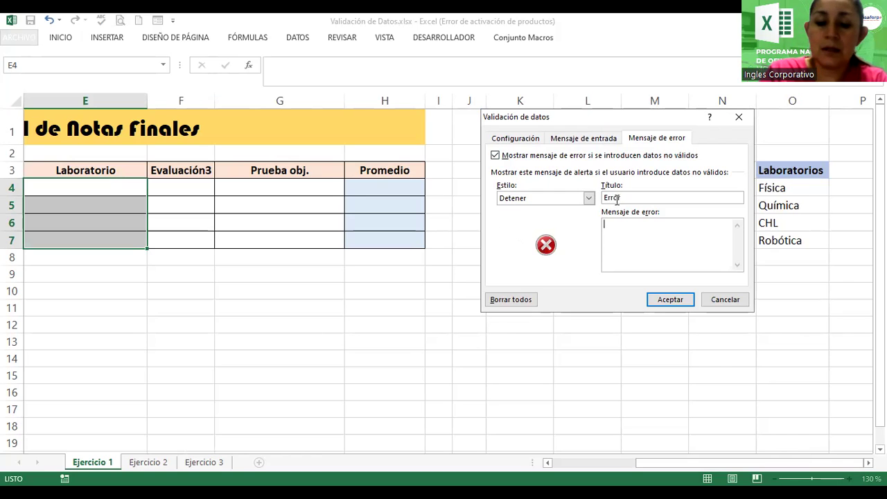
{"action": "type", "text": "Dato inv"}
{"action": "type", "text": "álido"}
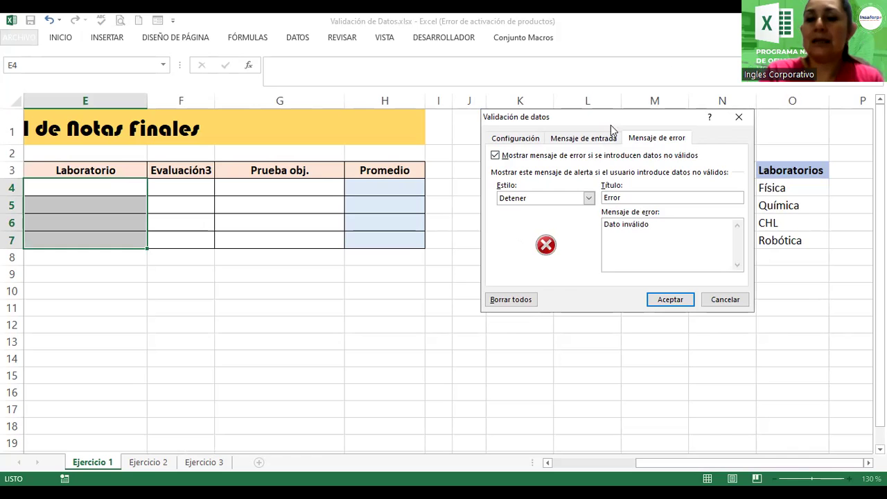
{"action": "left_click", "coordinate": [581, 140]}
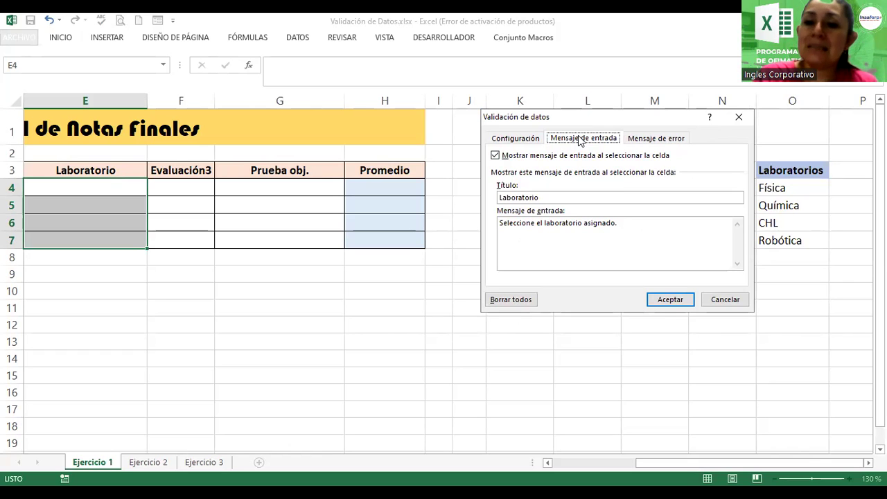
{"action": "left_click", "coordinate": [664, 303]}
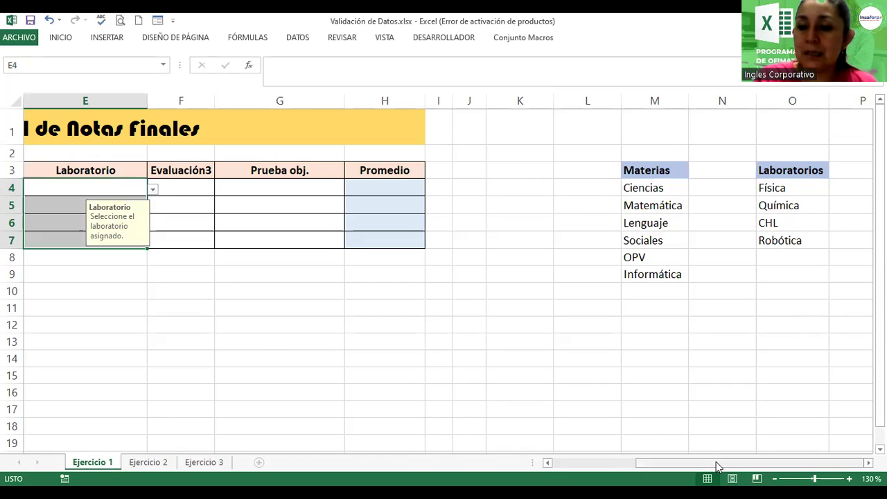
Step: Choose Física from the validation list in E4 and enter 80 as the Evaluación3 grade in F4
{"action": "left_click_drag", "start_coordinate": [715, 462], "coordinate": [694, 462]}
{"action": "left_click", "coordinate": [332, 311]}
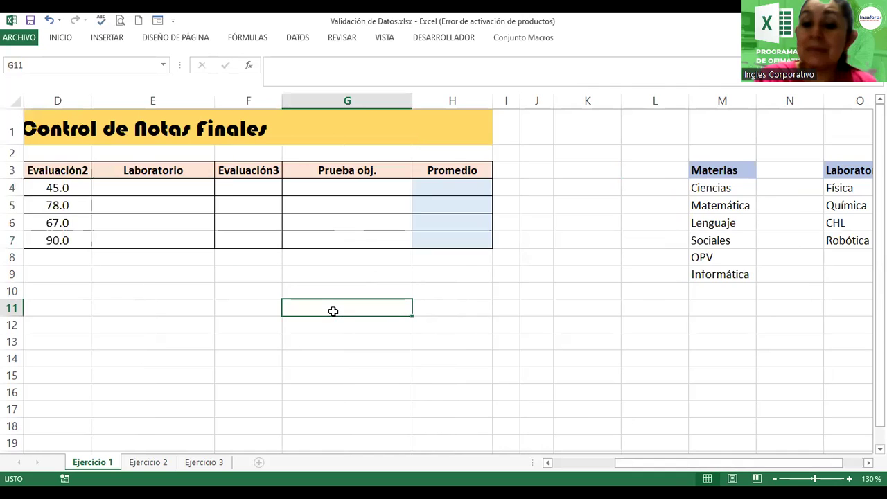
{"action": "key", "text": "Left"}
{"action": "key", "text": "Left"}
{"action": "key", "text": "Left"}
{"action": "key", "text": "Left"}
{"action": "key", "text": "Left"}
{"action": "key", "text": "Left"}
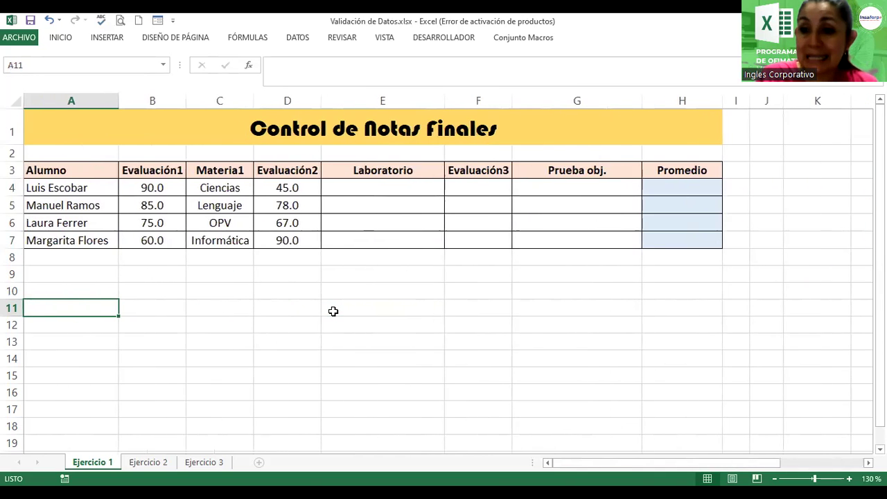
{"action": "left_click", "coordinate": [412, 187]}
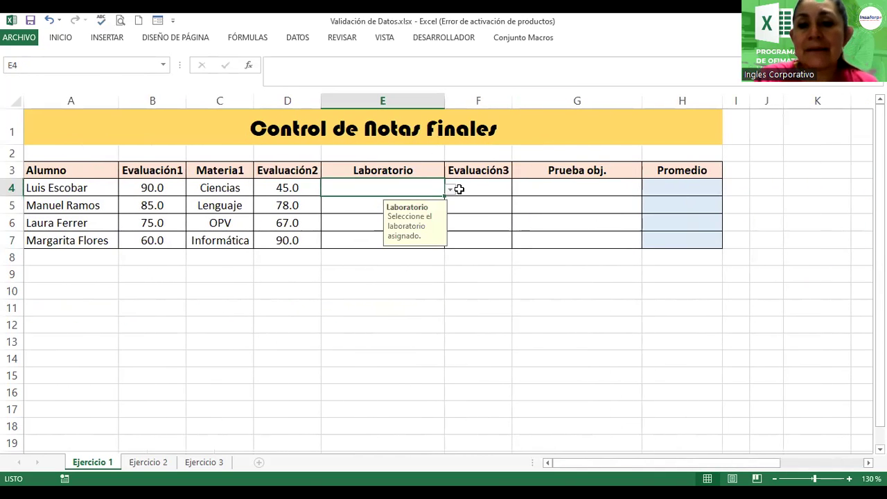
{"action": "left_click", "coordinate": [450, 189]}
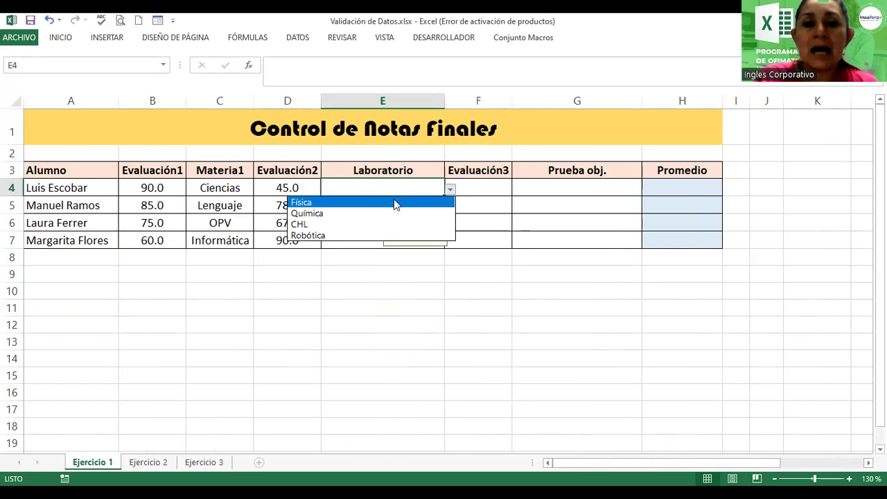
{"action": "left_click", "coordinate": [396, 201]}
{"action": "left_click", "coordinate": [494, 189]}
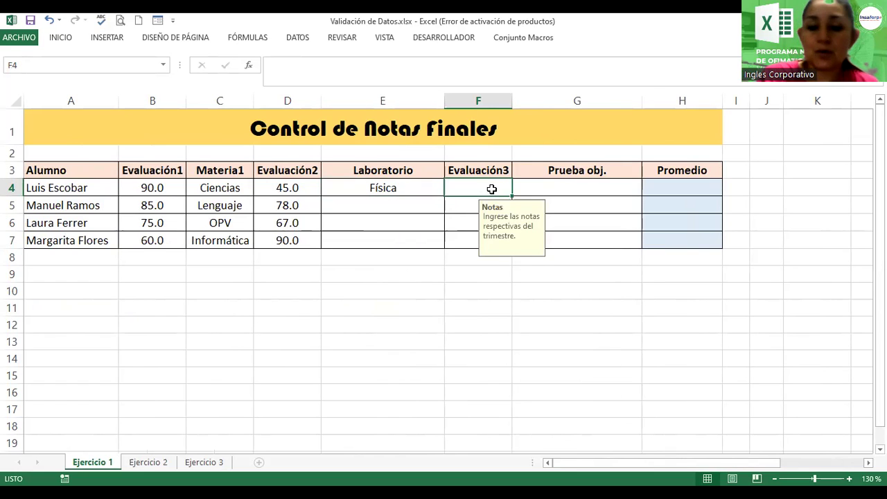
{"action": "type", "text": "80"}
{"action": "key", "text": "Return"}
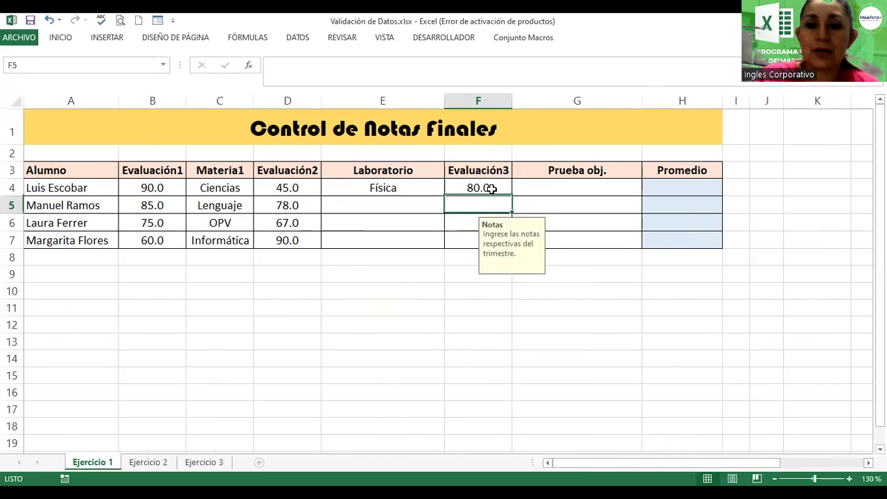
Step: Choose CHL as the laboratory in E5 and enter 70 as the Evaluación3 grade in F5
{"action": "left_click", "coordinate": [409, 210]}
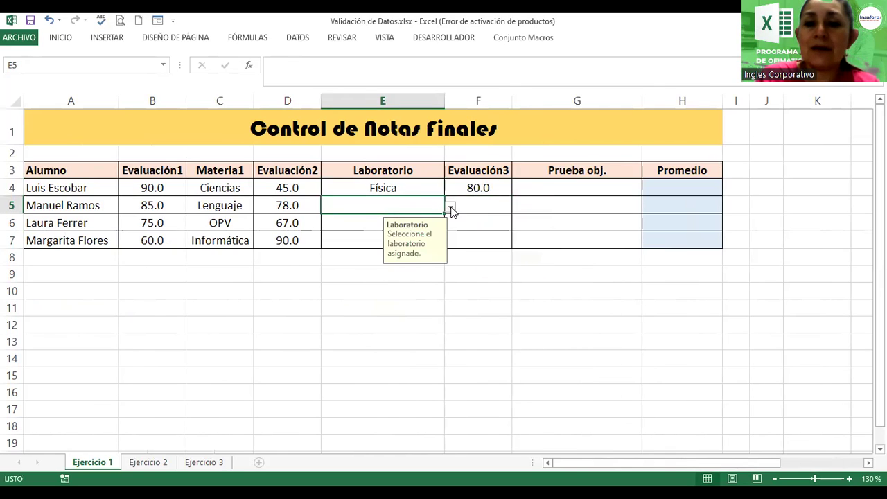
{"action": "left_click", "coordinate": [451, 210]}
{"action": "left_click", "coordinate": [330, 242]}
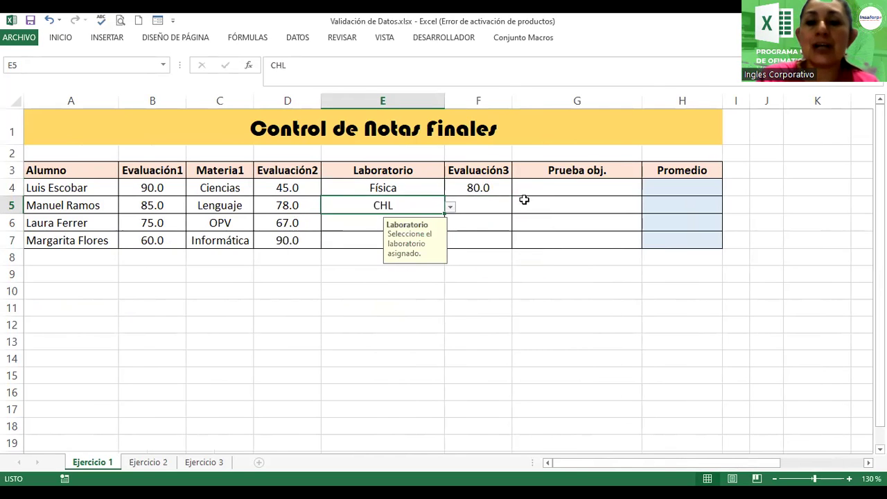
{"action": "left_click", "coordinate": [483, 208]}
{"action": "type", "text": "70"}
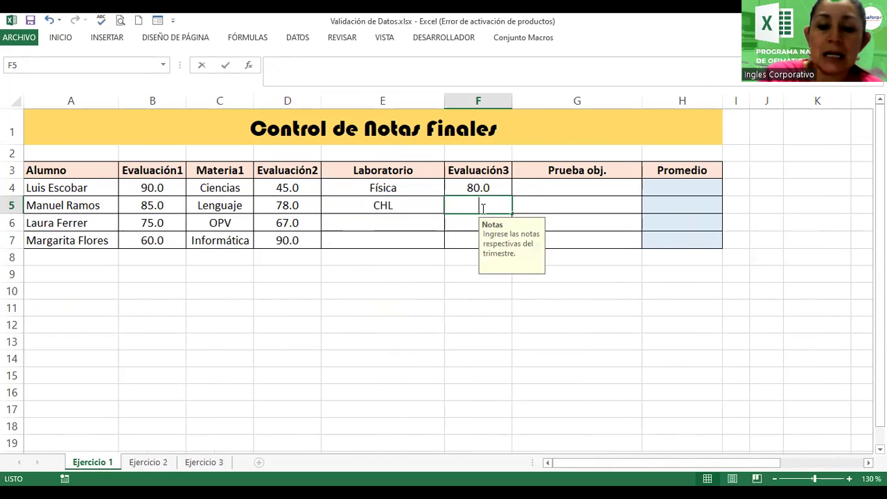
Step: Choose Robótica as the laboratory in E6 and enter 100 as the Evaluación3 grade in F6
{"action": "left_click", "coordinate": [395, 221]}
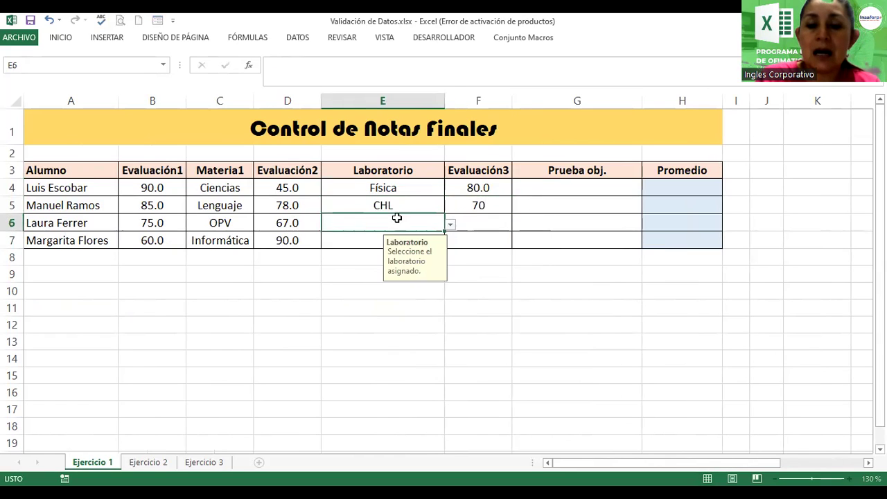
{"action": "left_click", "coordinate": [450, 226]}
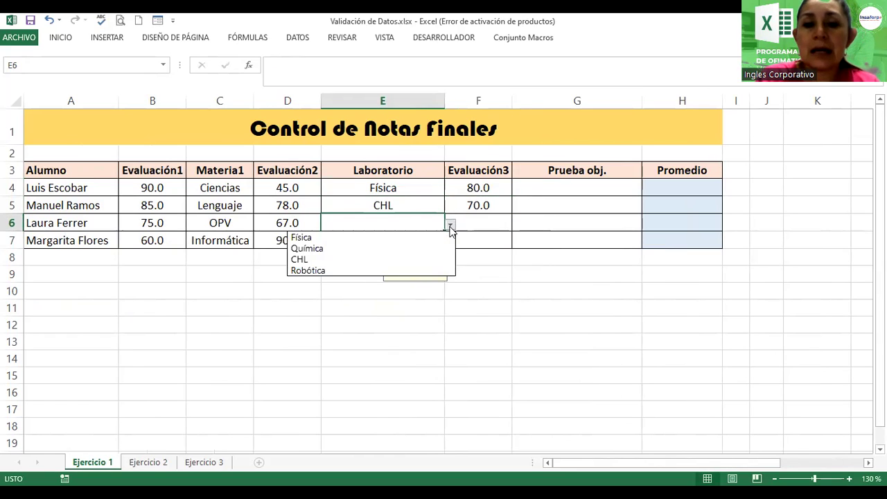
{"action": "left_click", "coordinate": [335, 270]}
{"action": "left_click", "coordinate": [486, 223]}
{"action": "type", "text": "100"}
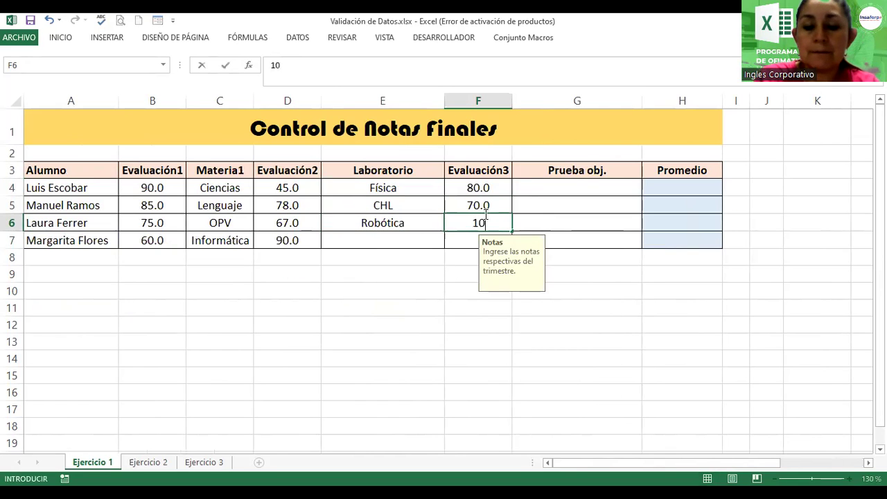
{"action": "key", "text": "Return"}
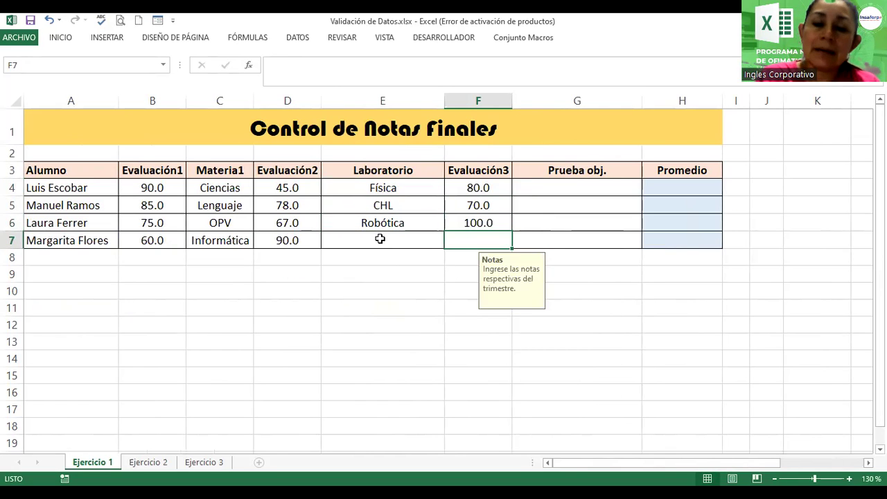
Step: Choose Química as the laboratory in E7 and enter 55 as the Evaluación3 grade in F7
{"action": "left_click", "coordinate": [435, 242]}
{"action": "left_click", "coordinate": [451, 242]}
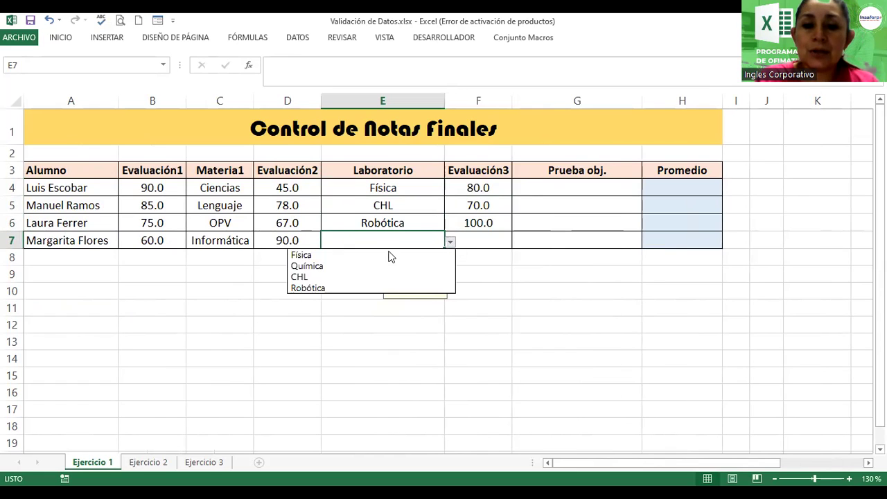
{"action": "left_click", "coordinate": [370, 265]}
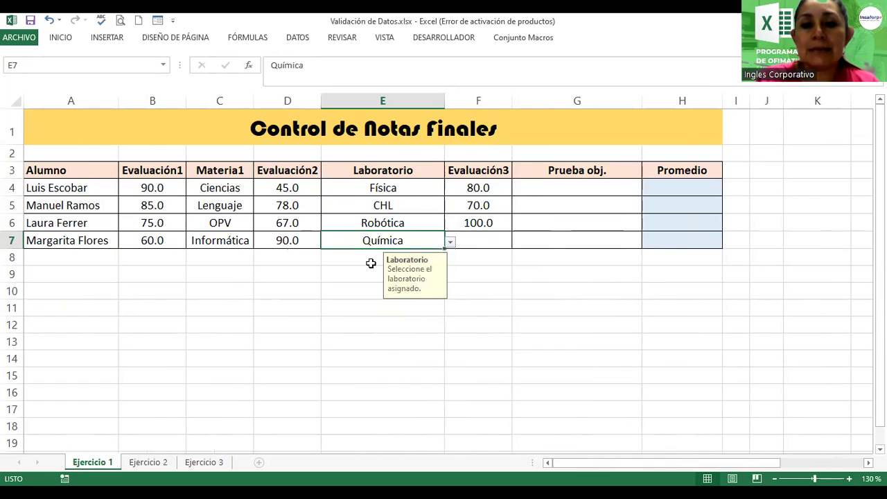
{"action": "left_click", "coordinate": [495, 239]}
{"action": "type", "text": "55"}
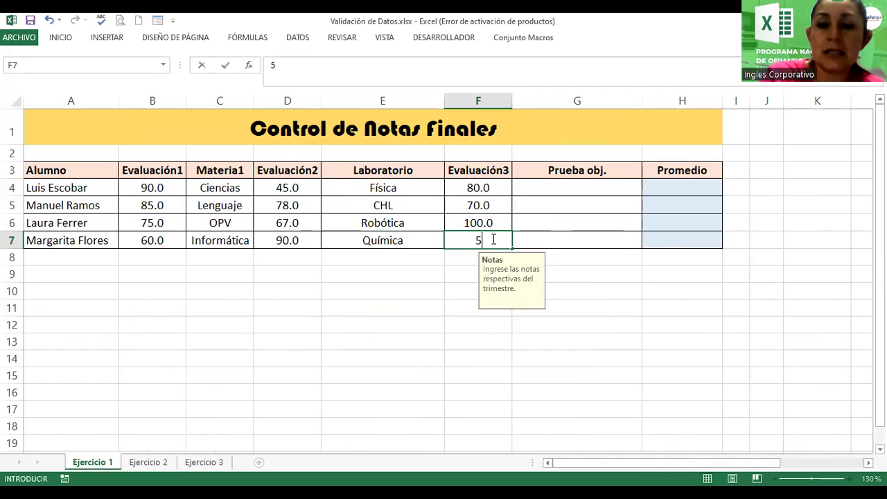
{"action": "key", "text": "Return"}
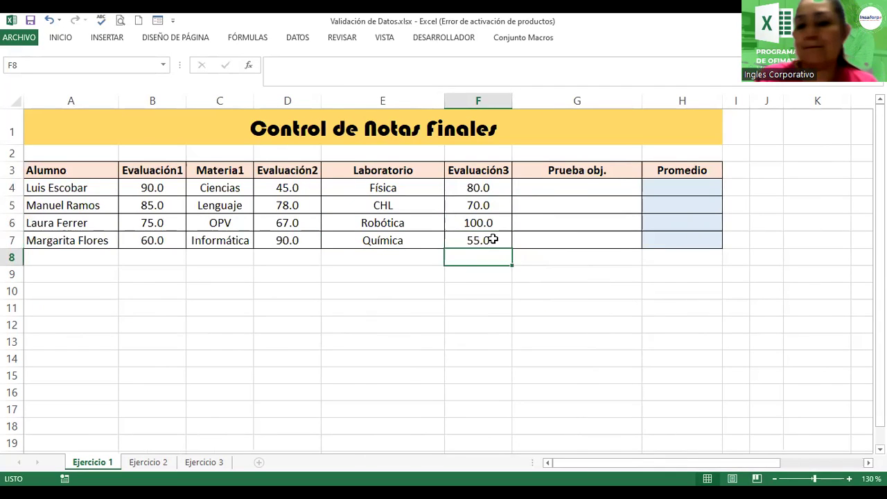
Step: Enter 90 as the Prueba obj. grade in G4
{"action": "left_click", "coordinate": [563, 194]}
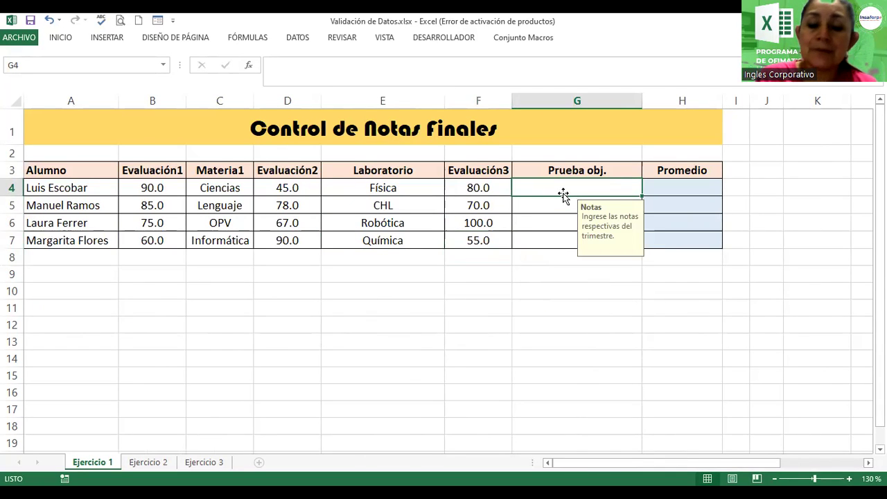
{"action": "type", "text": "90"}
{"action": "key", "text": "Return"}
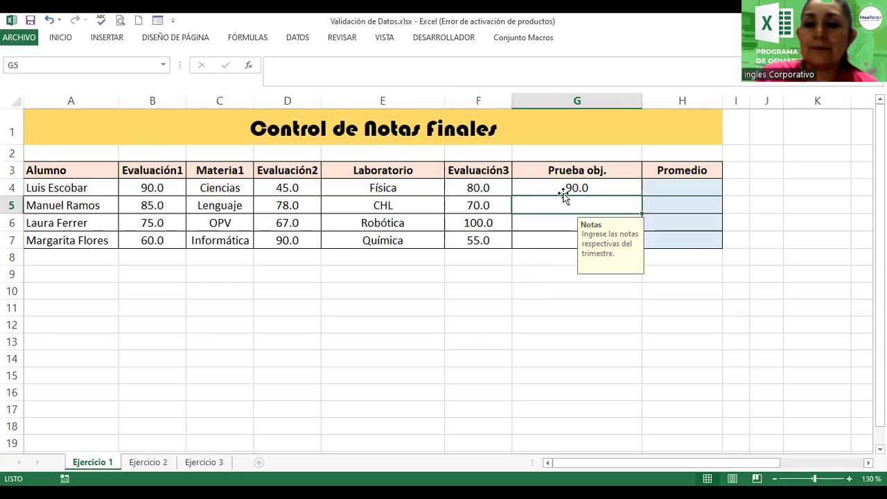
Step: Test the grade validation by trying to enter -55 as the Prueba obj. grade in G5
{"action": "type", "text": "-55"}
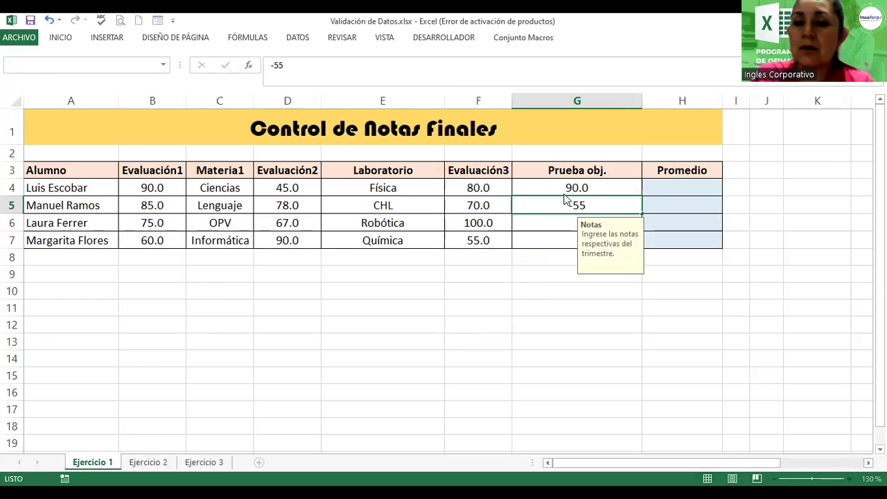
{"action": "key", "text": "Return"}
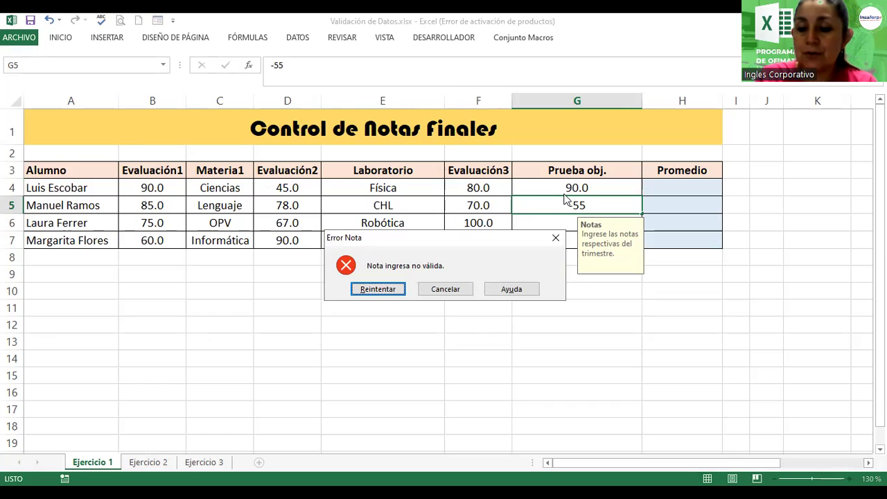
{"action": "key", "text": "Return"}
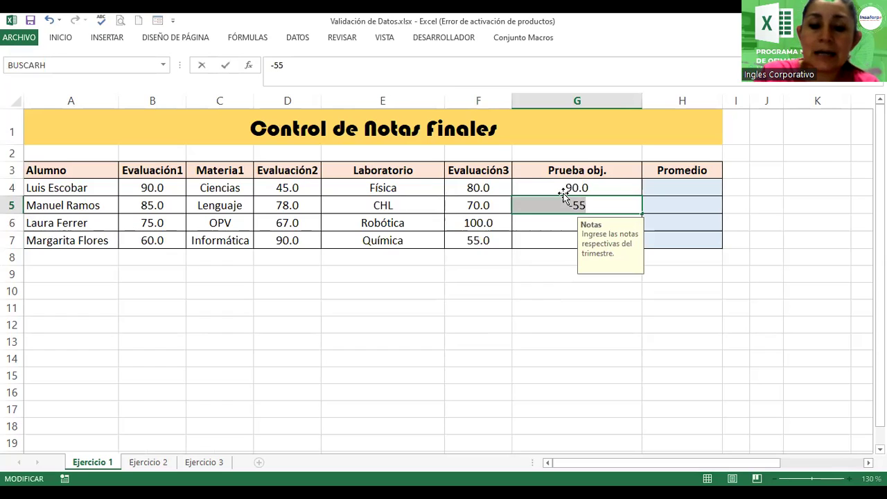
Step: Enter the remaining Prueba obj. grades: 60 in G5, 90 in G6 and 100 in G7
{"action": "type", "text": "60"}
{"action": "key", "text": "Return"}
{"action": "type", "text": "90"}
{"action": "key", "text": "Return"}
{"action": "type", "text": "100"}
{"action": "key", "text": "Return"}
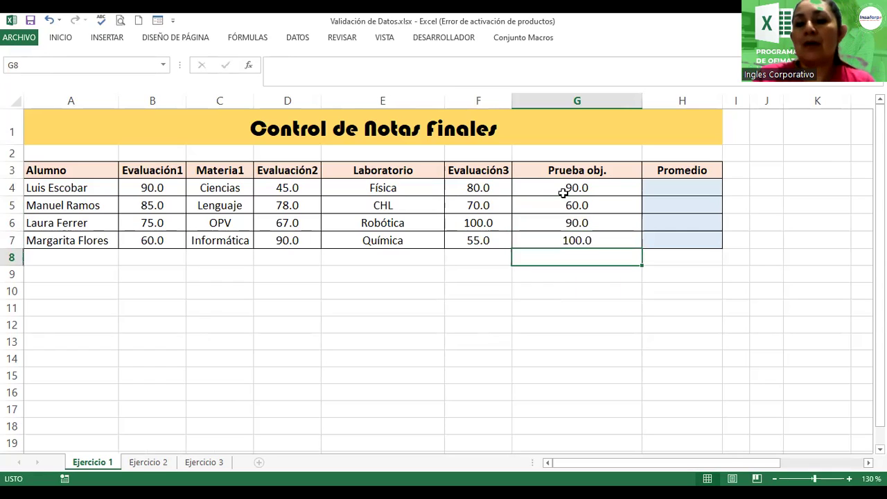
{"action": "left_click", "coordinate": [683, 187]}
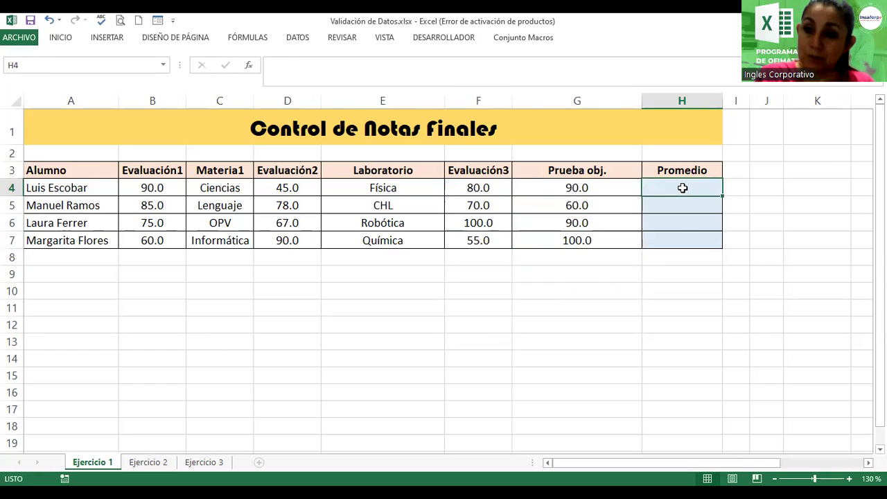
{"action": "type", "text": "="}
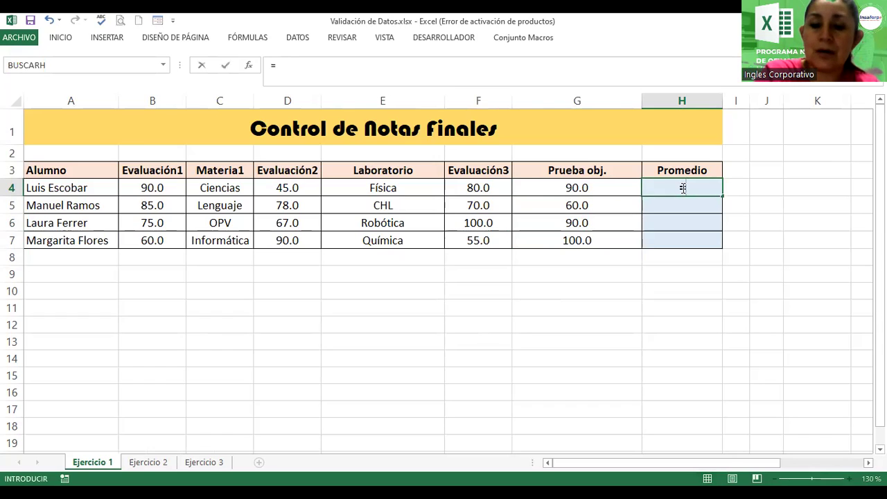
{"action": "type", "text": "promedio("}
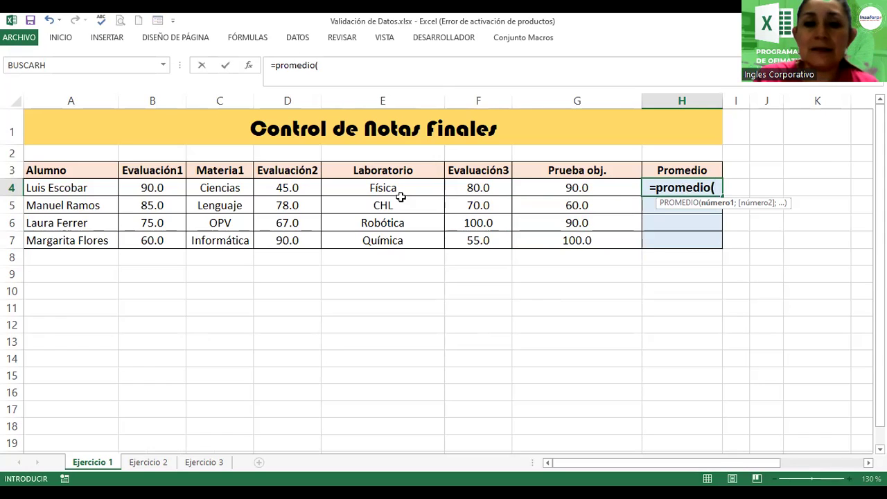
{"action": "left_click", "coordinate": [150, 188]}
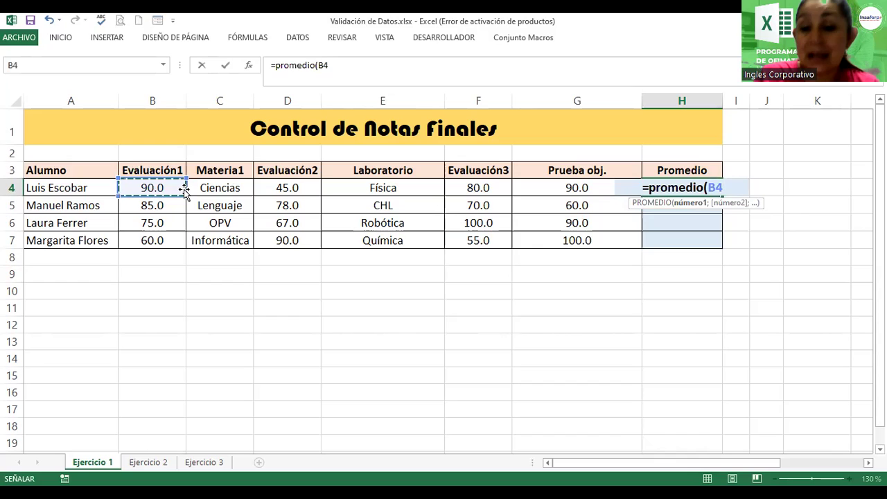
{"action": "type", "text": ";"}
{"action": "left_click", "coordinate": [286, 191]}
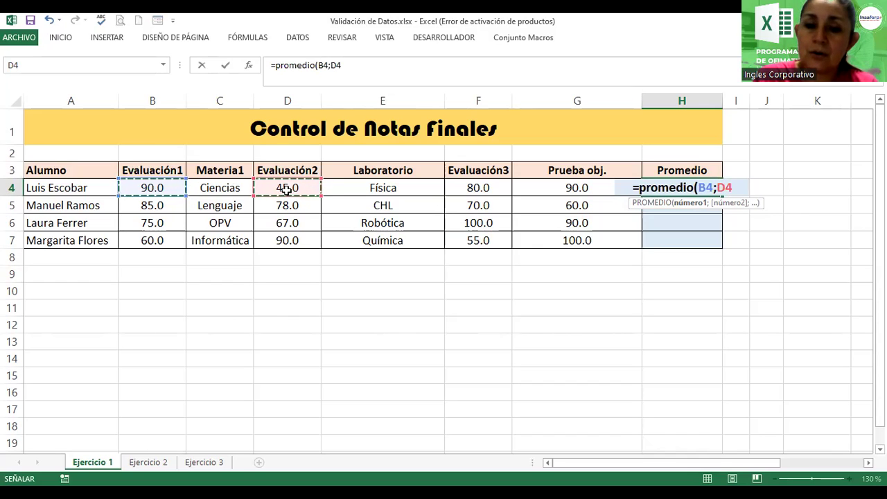
{"action": "type", "text": ";"}
{"action": "left_click", "coordinate": [469, 190]}
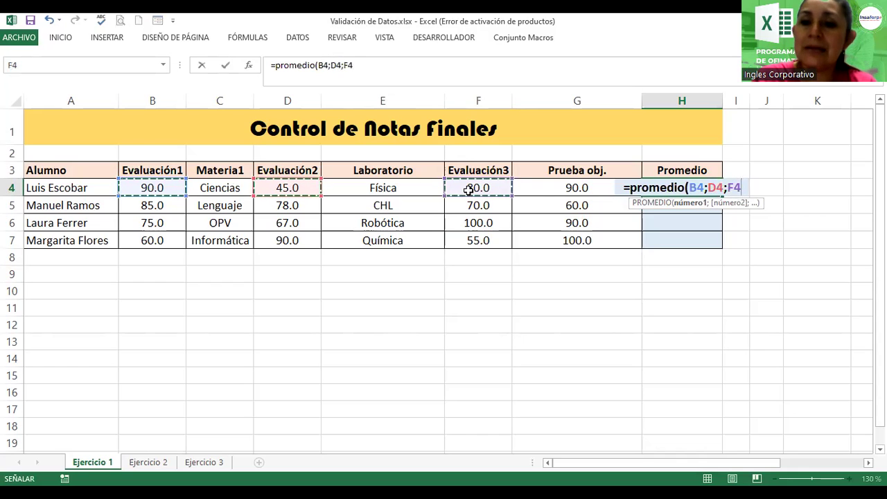
{"action": "type", "text": ";"}
{"action": "left_click", "coordinate": [542, 190]}
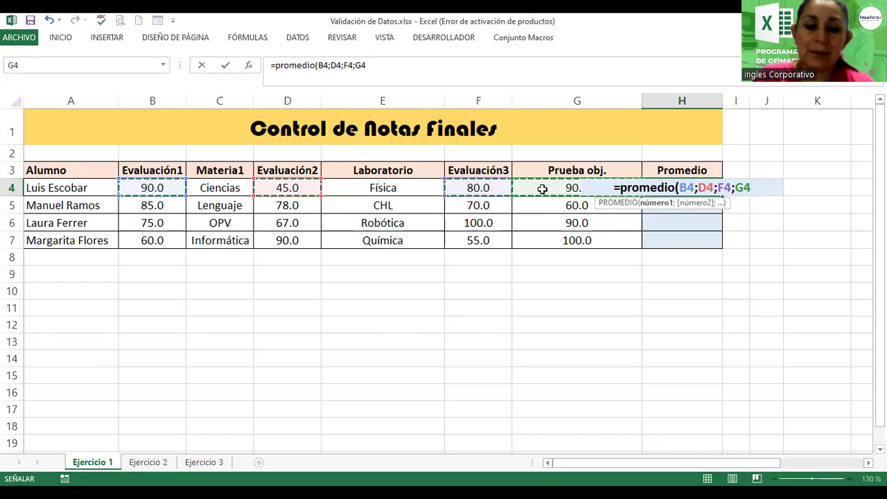
{"action": "key", "text": "Escape"}
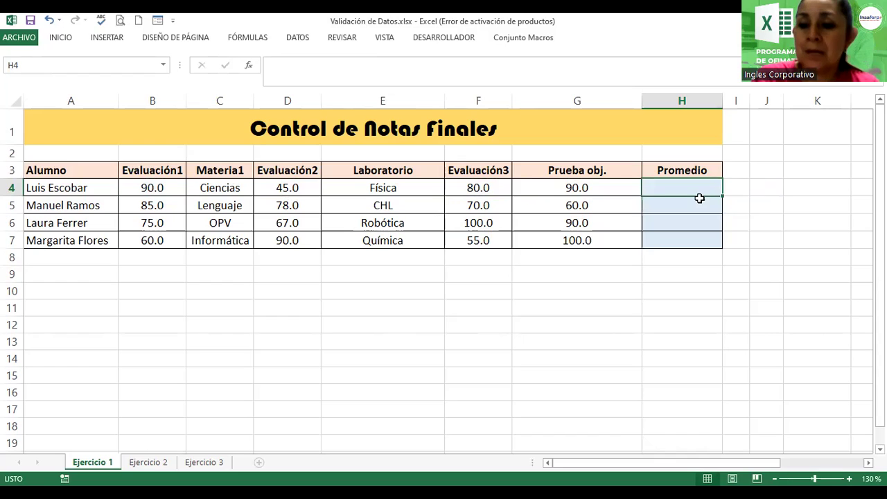
Step: Calculate the Promedio in H4 with =PROMEDIO(B4;D4;F4:G4) and fill the formula down to H7
{"action": "type", "text": "=p"}
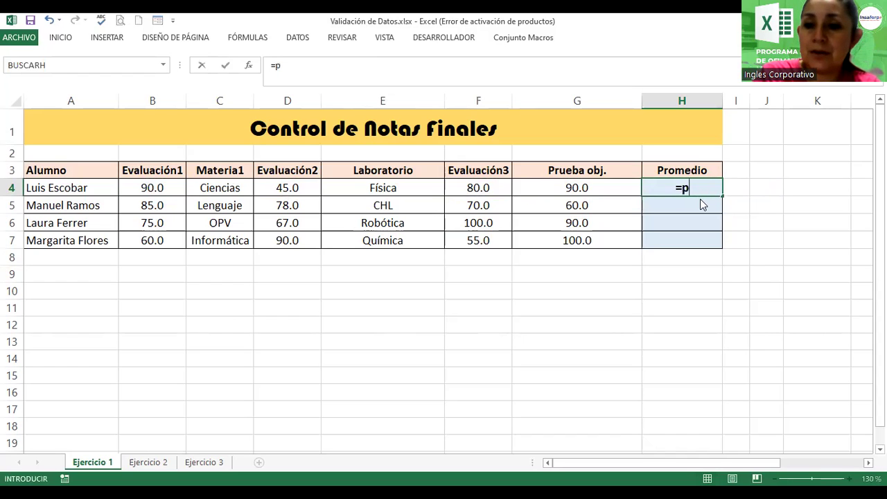
{"action": "type", "text": "romedio"}
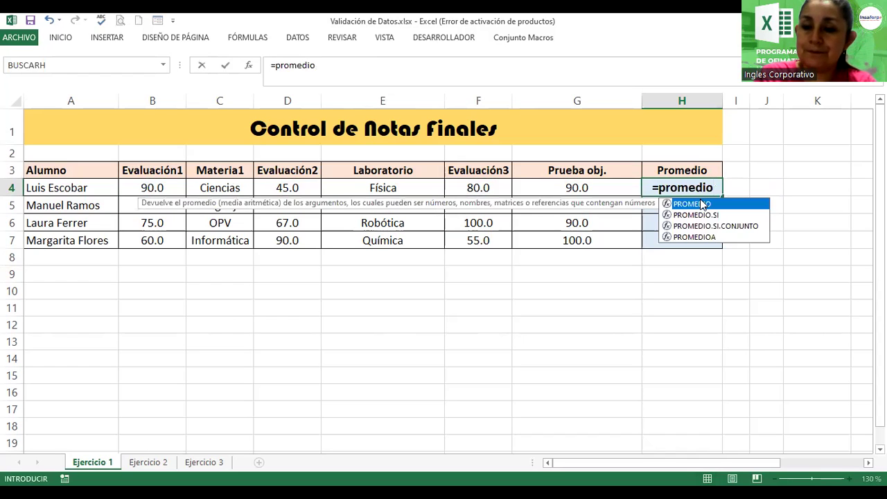
{"action": "double_click", "coordinate": [703, 204]}
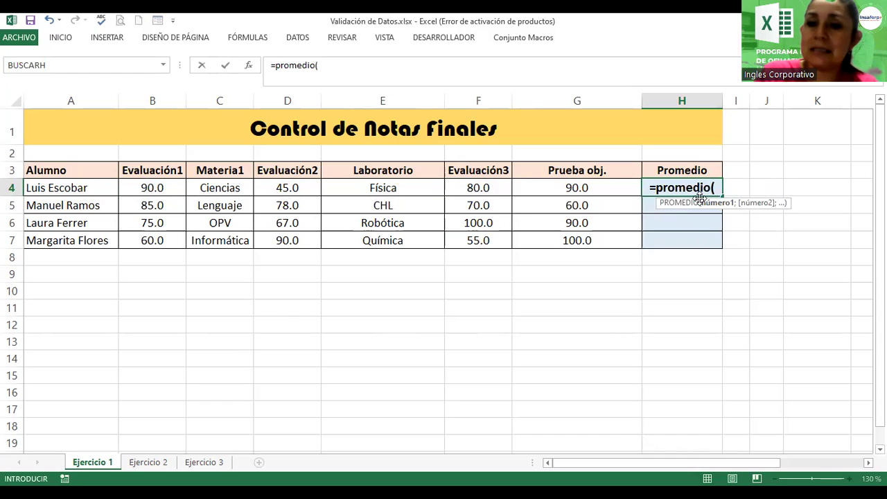
{"action": "left_click", "coordinate": [159, 189]}
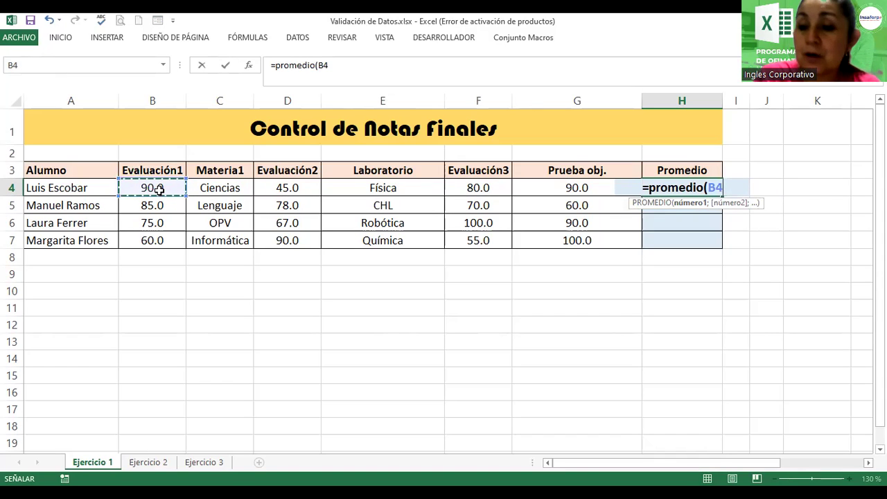
{"action": "type", "text": ";"}
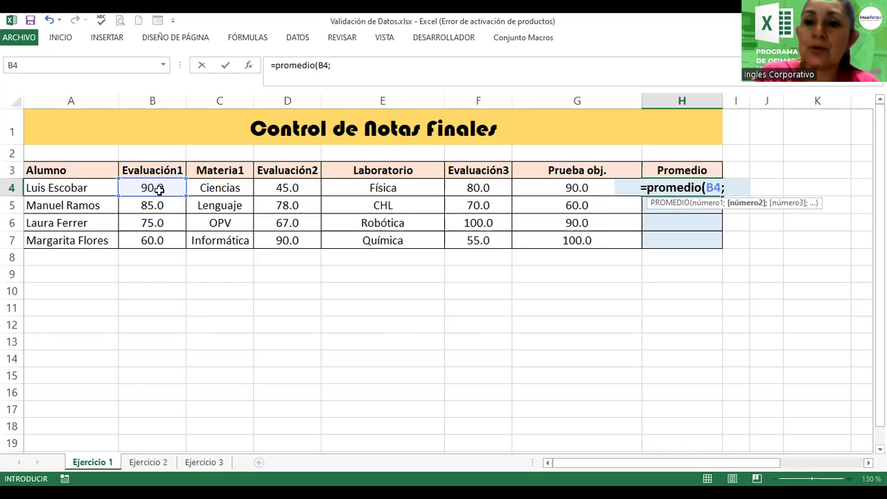
{"action": "left_click", "coordinate": [284, 190]}
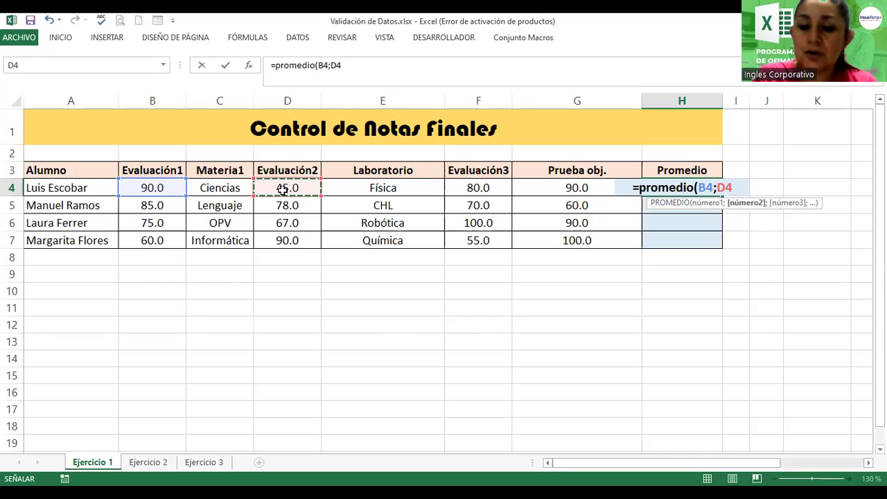
{"action": "type", "text": ";"}
{"action": "left_click_drag", "start_coordinate": [470, 186], "coordinate": [547, 190]}
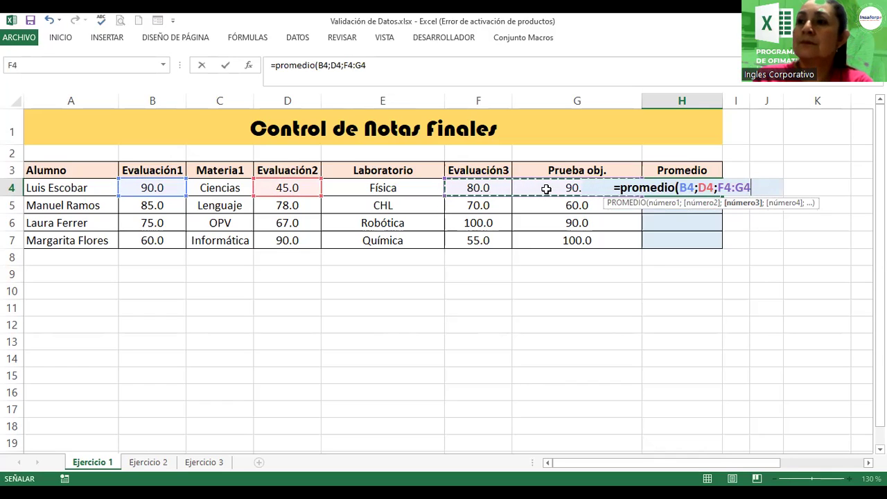
{"action": "type", "text": ")"}
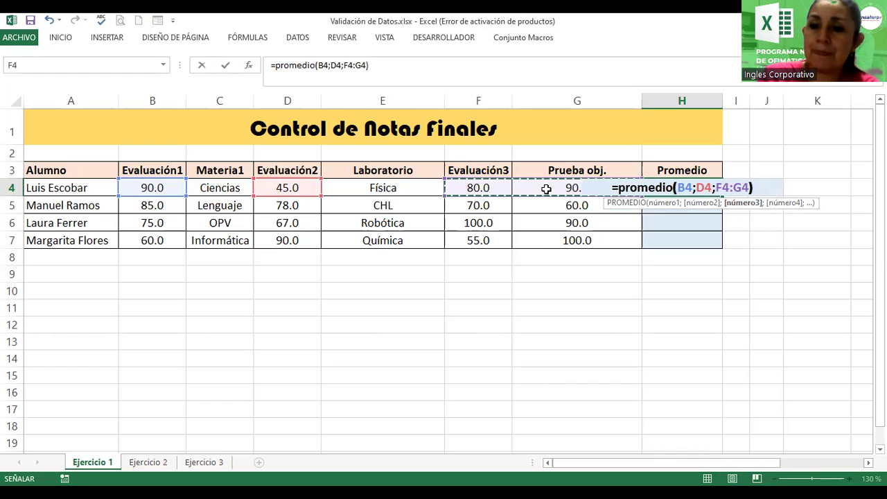
{"action": "key", "text": "Return"}
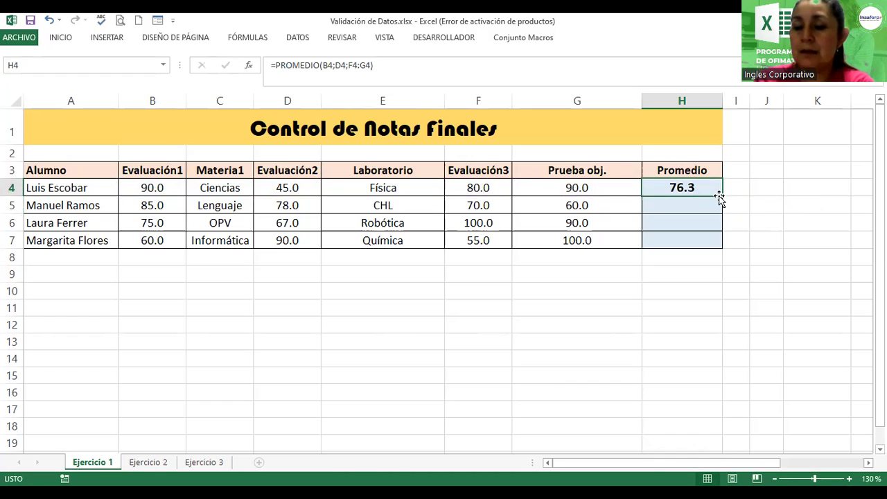
{"action": "left_click_drag", "start_coordinate": [723, 196], "coordinate": [721, 252]}
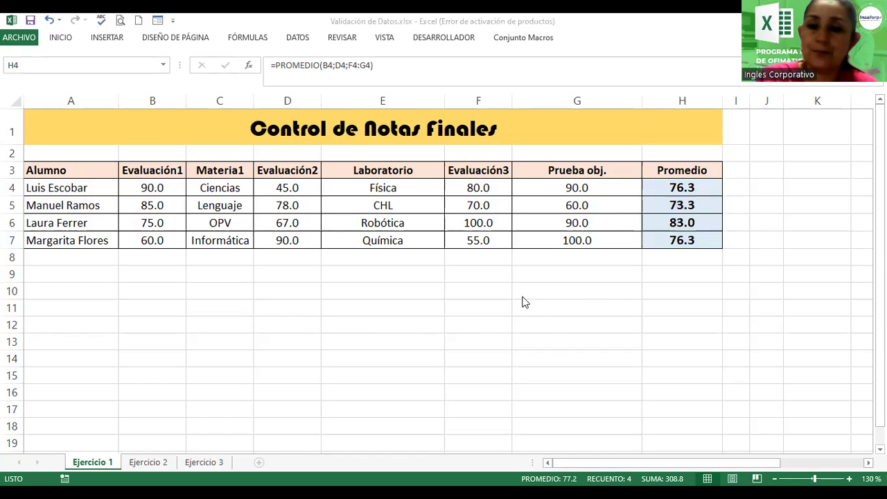
Step: Examine the arguments of the PROMEDIO formula in H4
{"action": "left_click", "coordinate": [678, 188]}
{"action": "double_click", "coordinate": [678, 188]}
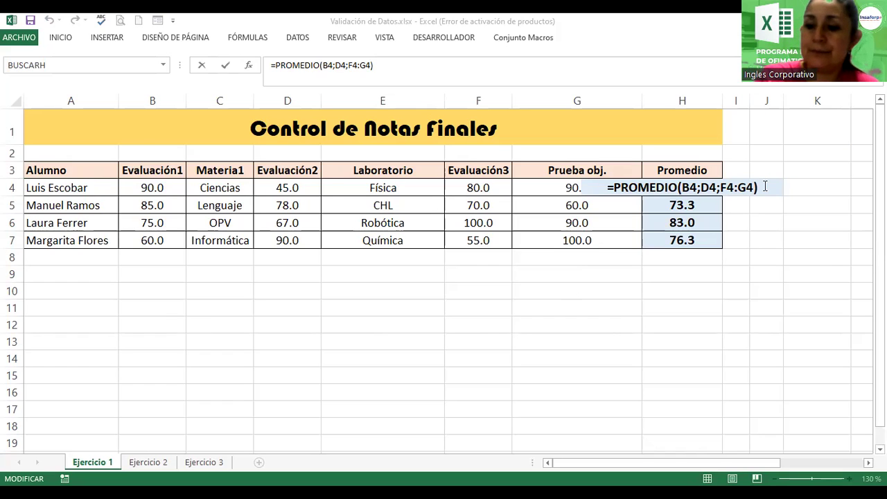
{"action": "key", "text": "Return"}
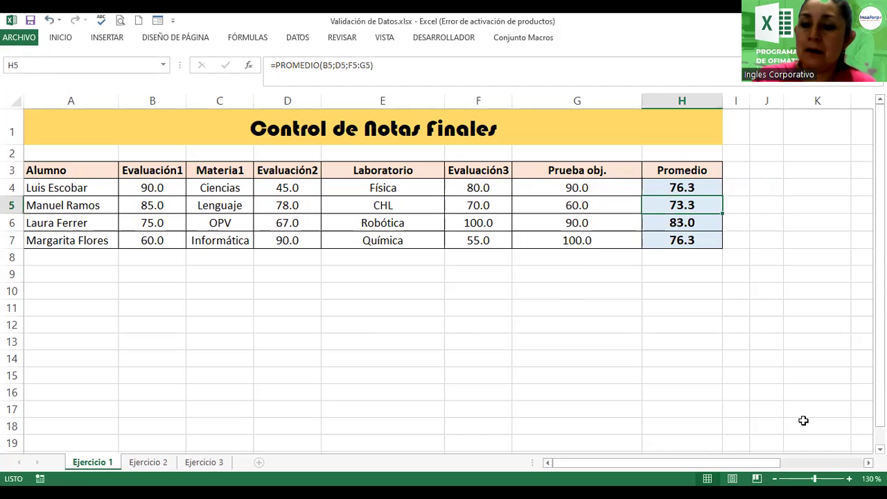
Step: Colour the Ejercicio 1 sheet tab black and switch to the Ejercicio 2 sheet
{"action": "left_click", "coordinate": [775, 479]}
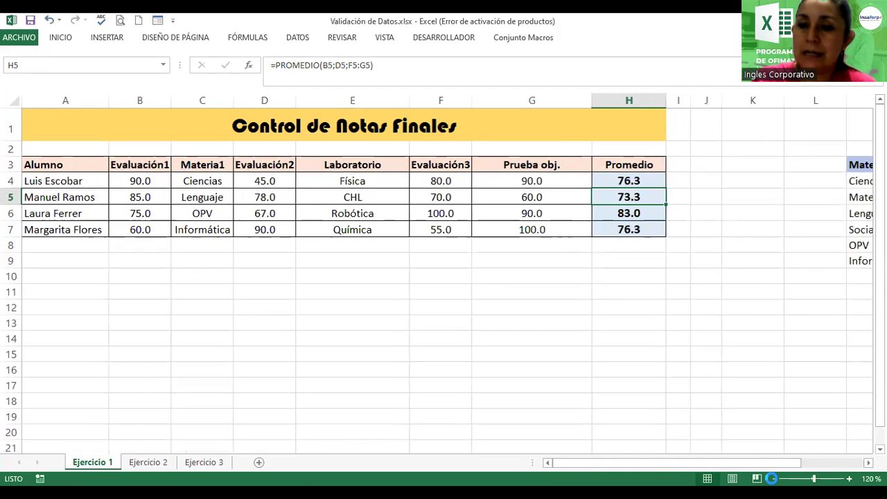
{"action": "left_click", "coordinate": [775, 479]}
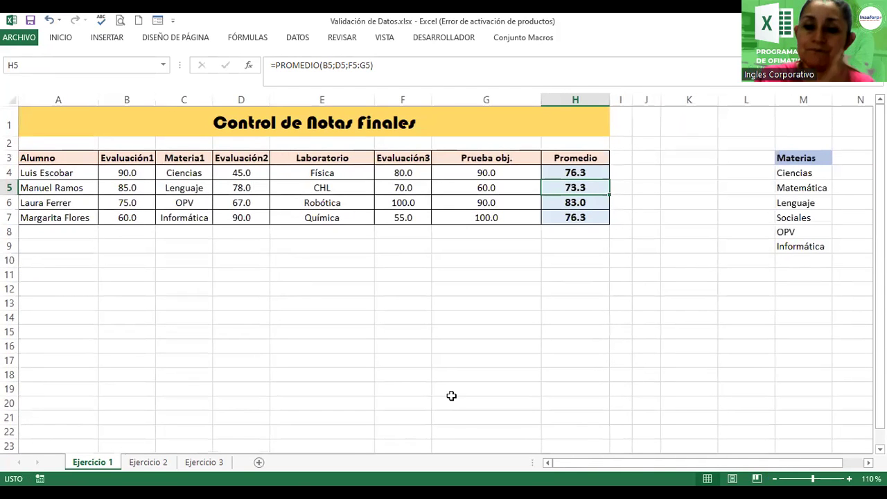
{"action": "right_click", "coordinate": [96, 464]}
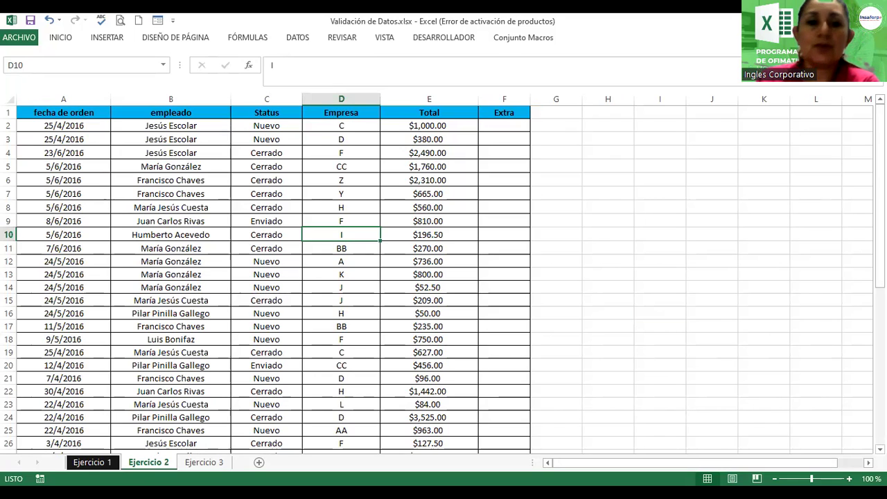
Step: Turn on filtering for the header row of the orders table
{"action": "left_click", "coordinate": [660, 314]}
{"action": "left_click", "coordinate": [199, 114]}
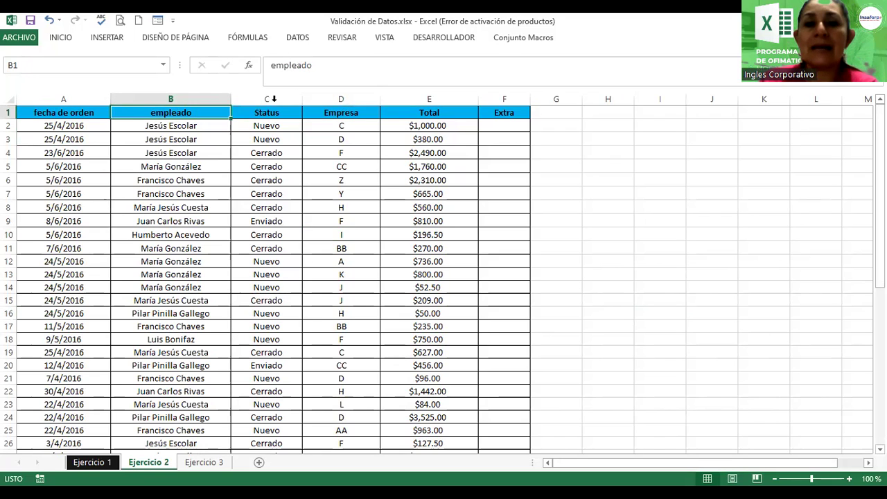
{"action": "left_click", "coordinate": [297, 43]}
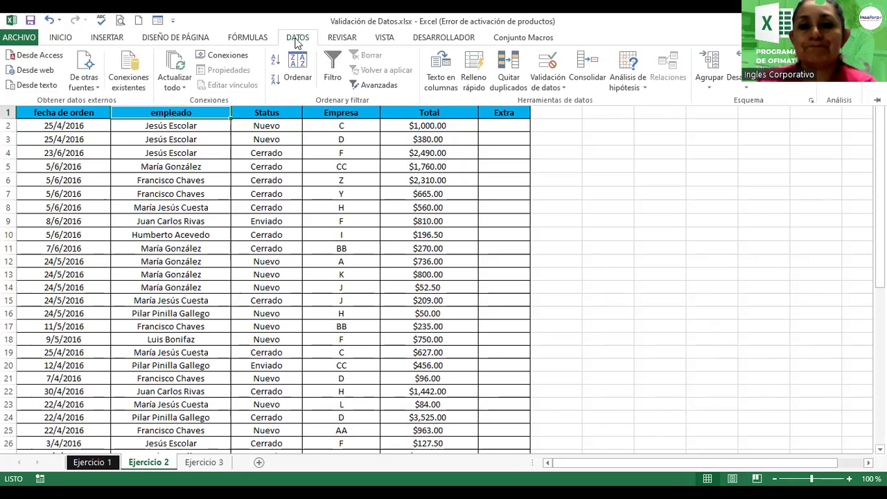
{"action": "left_click", "coordinate": [333, 61]}
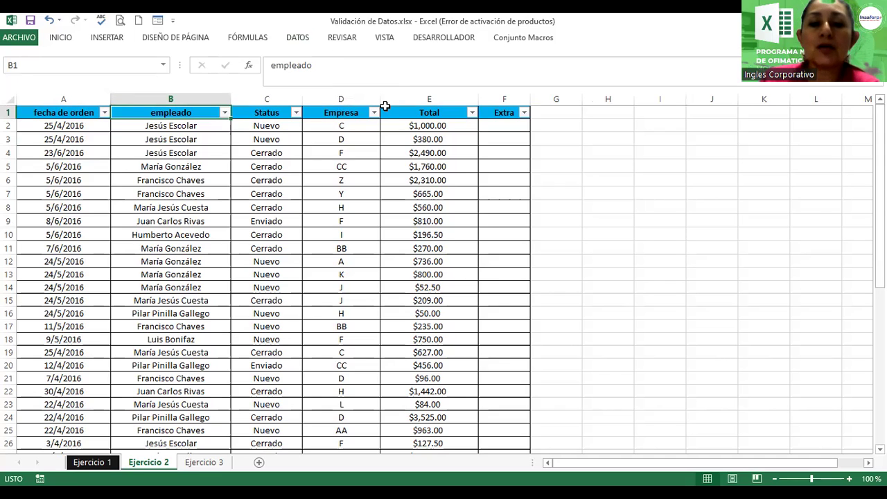
Step: Filter the Status column to show only the Nuevo orders
{"action": "left_click", "coordinate": [296, 113]}
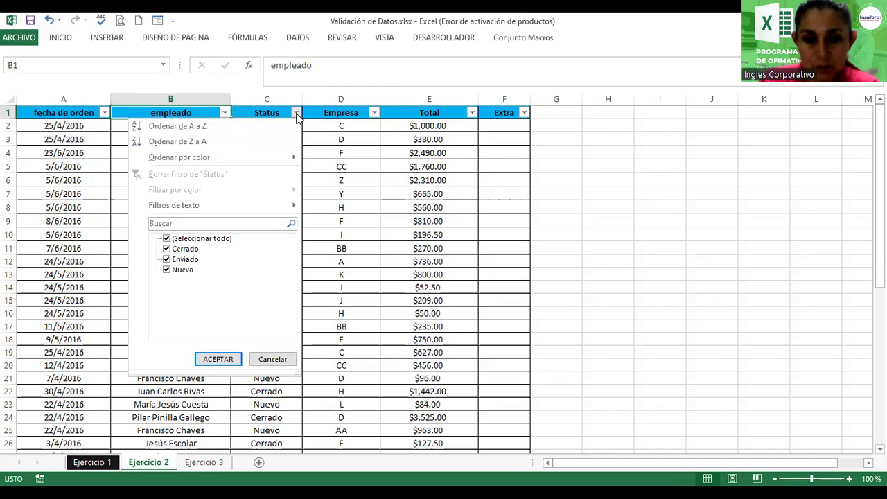
{"action": "left_click", "coordinate": [167, 239]}
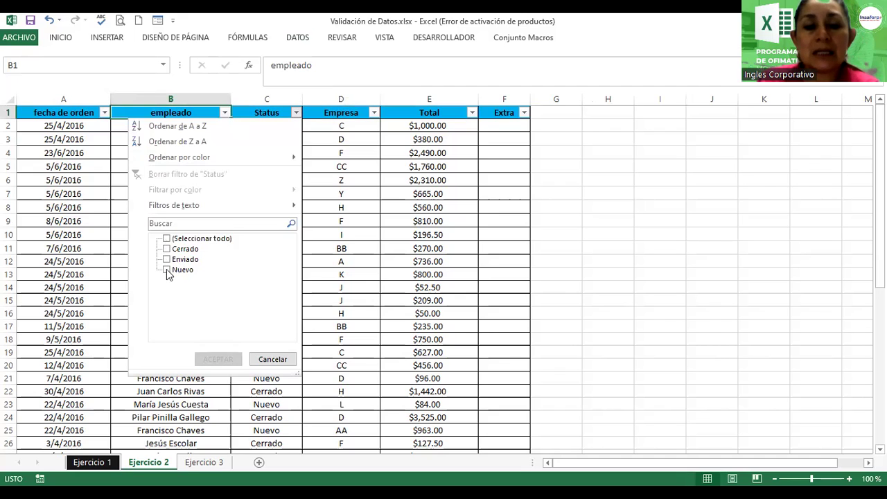
{"action": "left_click", "coordinate": [167, 271]}
{"action": "left_click", "coordinate": [229, 360]}
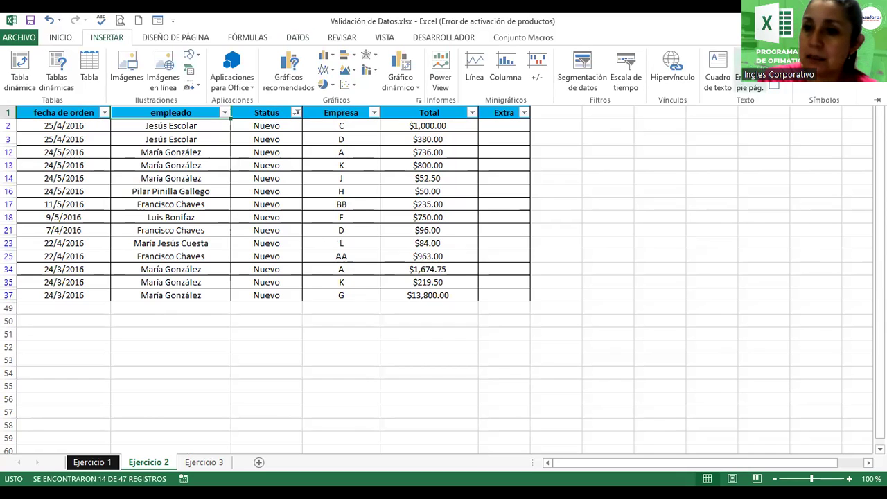
Step: Insert an orange-outlined WordArt title reading "Filtro por Status" and place it in the empty area beside the top of the table
{"action": "left_click", "coordinate": [775, 80]}
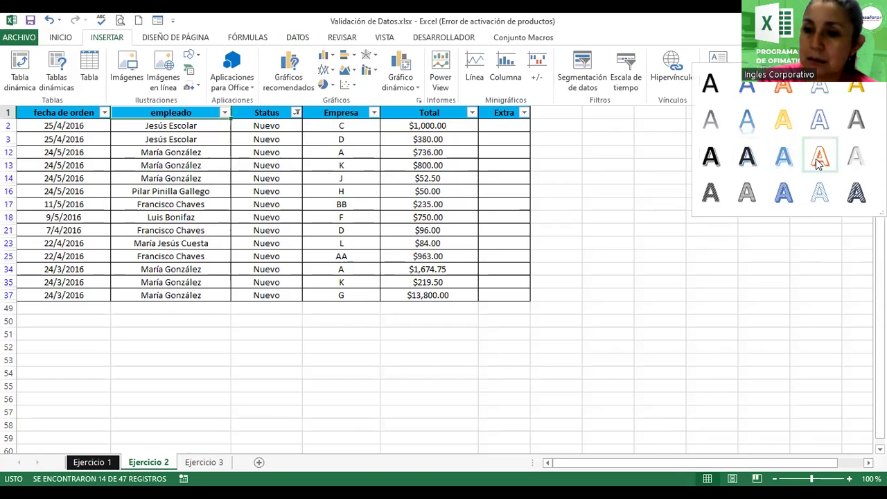
{"action": "left_click", "coordinate": [815, 158]}
{"action": "type", "text": "Fi"}
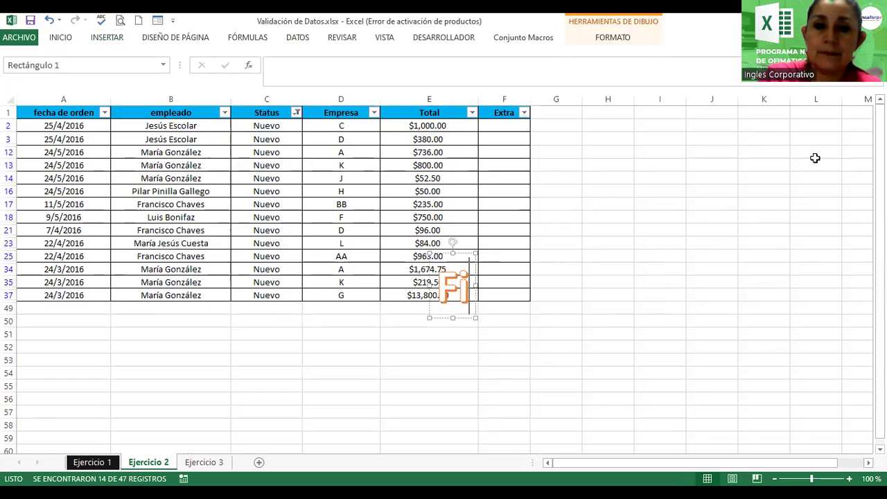
{"action": "type", "text": "ltro por"}
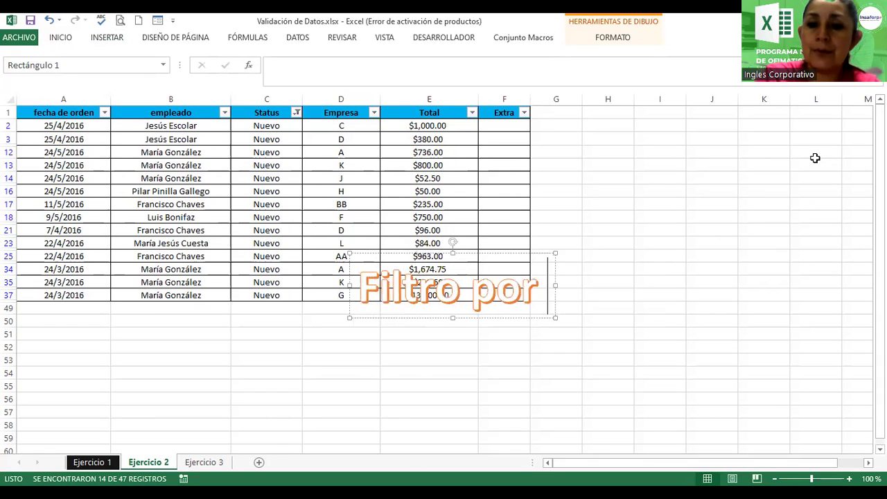
{"action": "type", "text": " Status"}
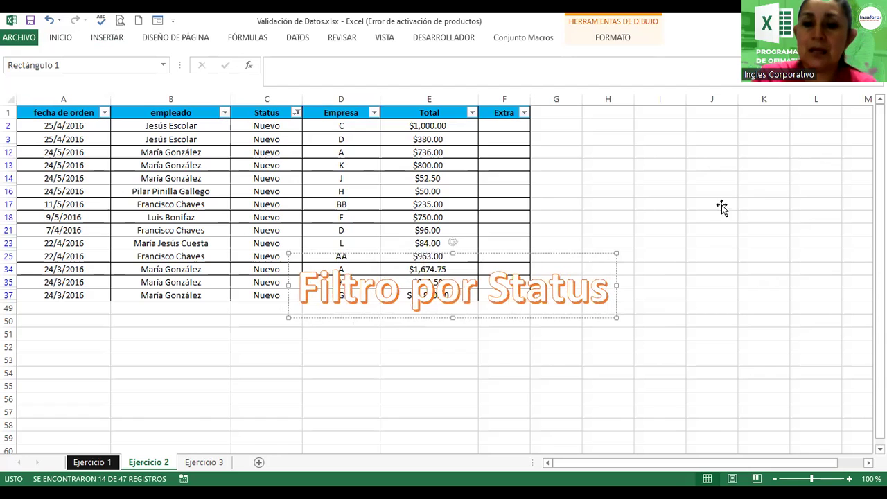
{"action": "left_click", "coordinate": [544, 312]}
{"action": "left_click_drag", "start_coordinate": [544, 311], "coordinate": [786, 187]}
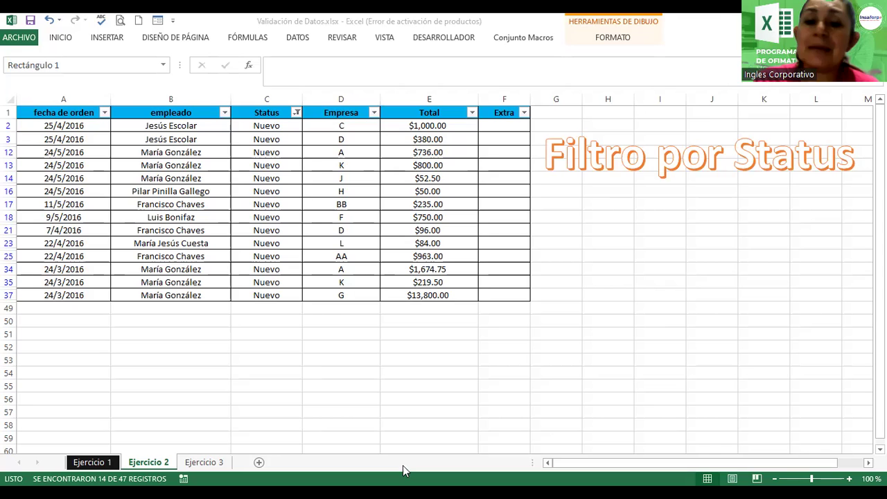
Step: Colour the Ejercicio 2 sheet tab orange
{"action": "left_click", "coordinate": [199, 464]}
{"action": "left_click", "coordinate": [165, 465]}
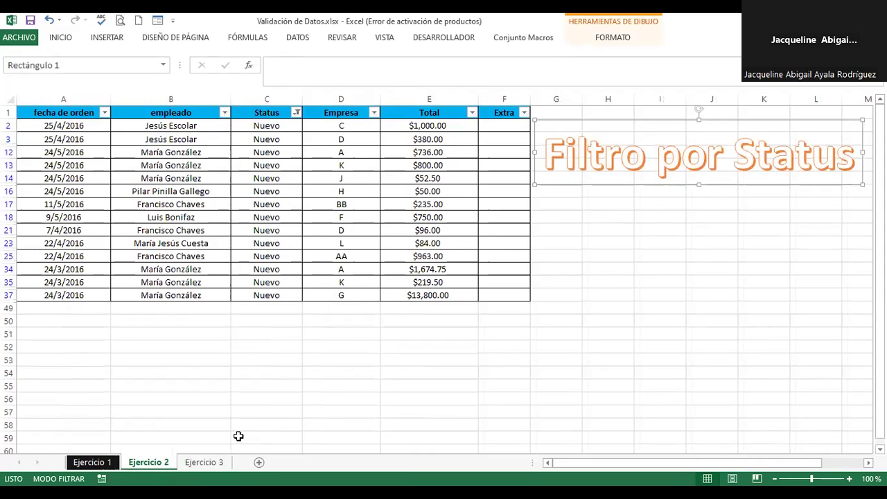
{"action": "left_click", "coordinate": [602, 271]}
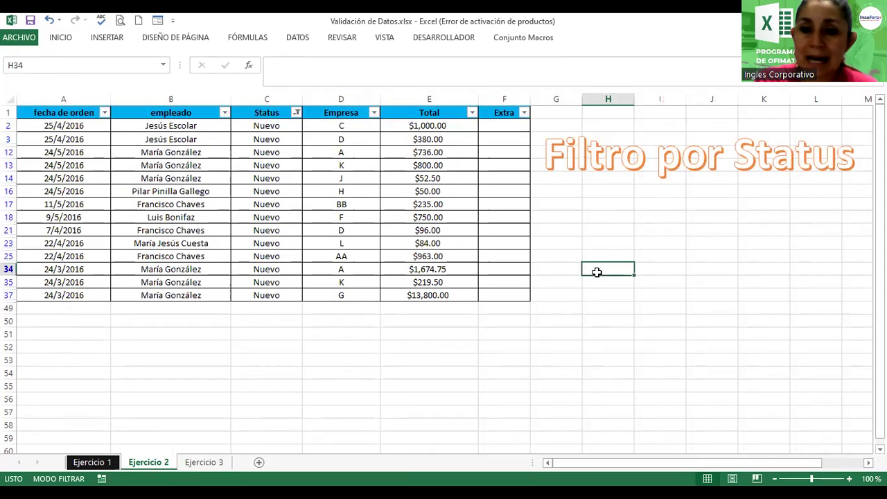
{"action": "right_click", "coordinate": [151, 468]}
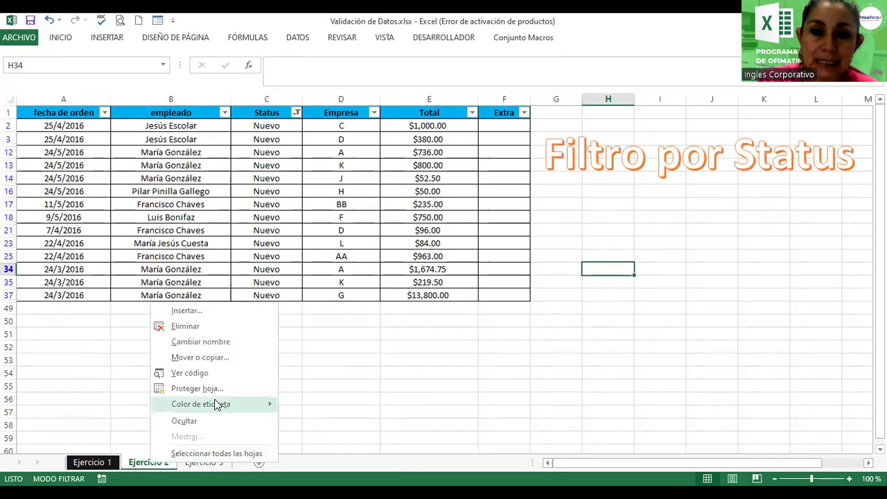
{"action": "mouse_move", "coordinate": [217, 405]}
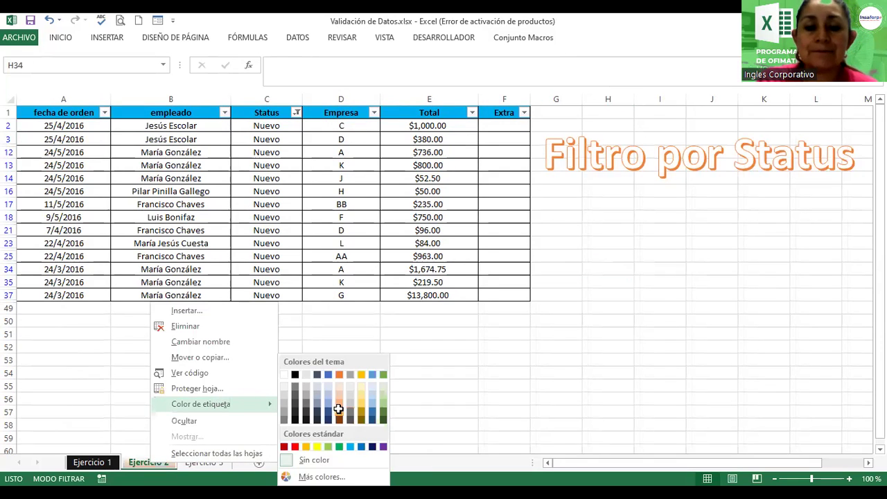
{"action": "left_click", "coordinate": [338, 408]}
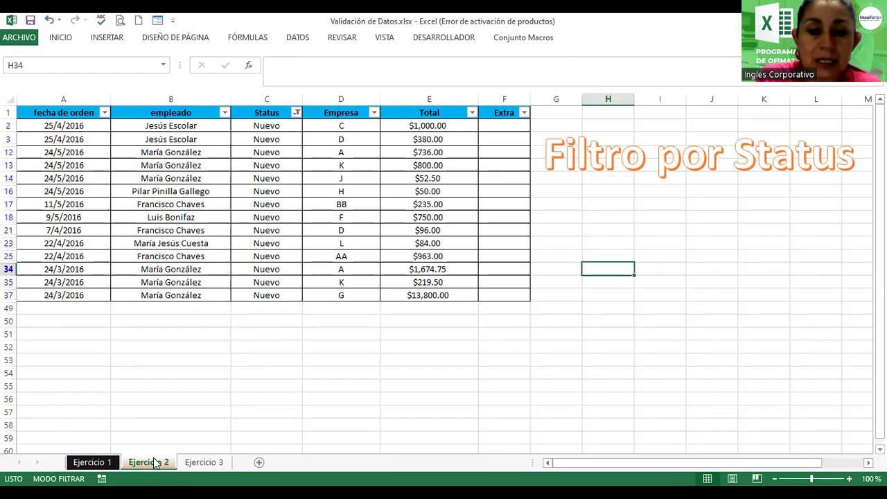
Step: Duplicate the Ejercicio 2 sheet in front of Ejercicio 3 and compare the copy with the original
{"action": "left_click_drag", "start_coordinate": [156, 466], "coordinate": [187, 463]}
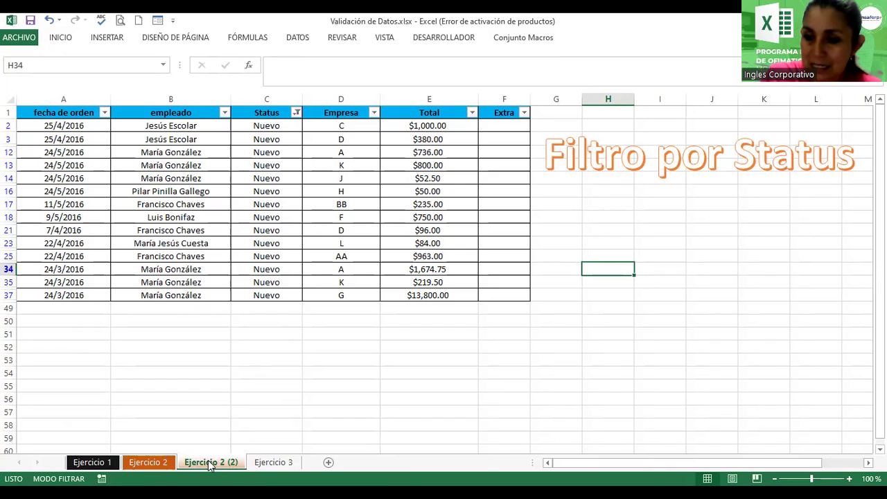
{"action": "left_click", "coordinate": [169, 465]}
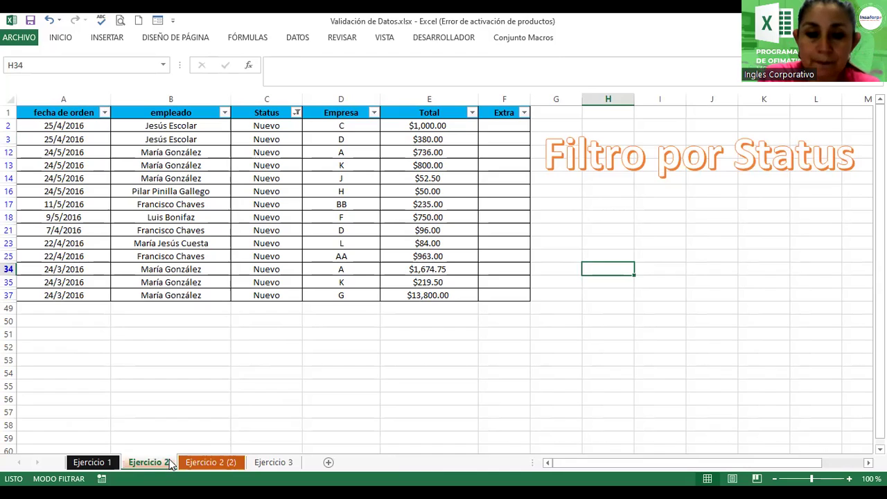
{"action": "left_click", "coordinate": [198, 467]}
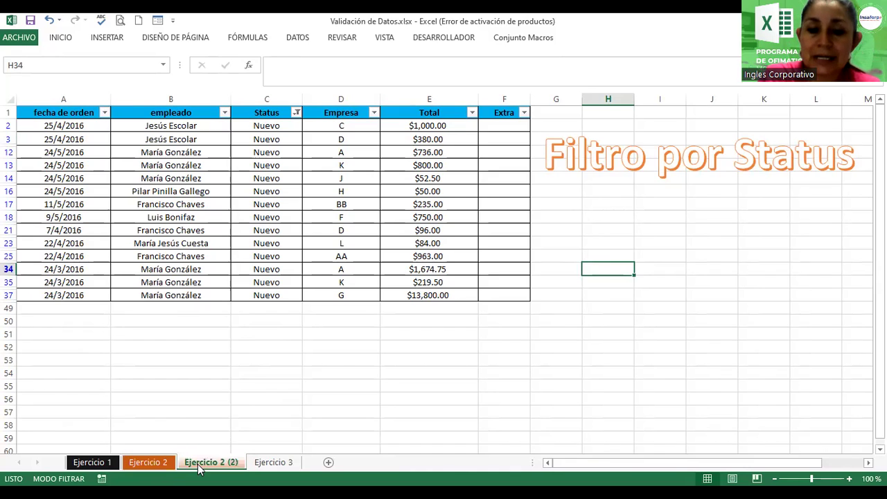
Step: Try to rename the duplicated sheet as Ejercicio 3
{"action": "double_click", "coordinate": [202, 464]}
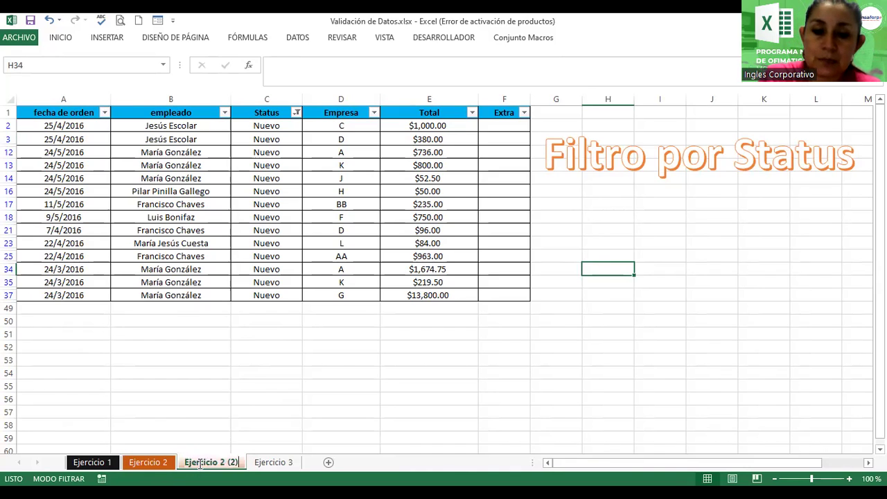
{"action": "left_click", "coordinate": [233, 461]}
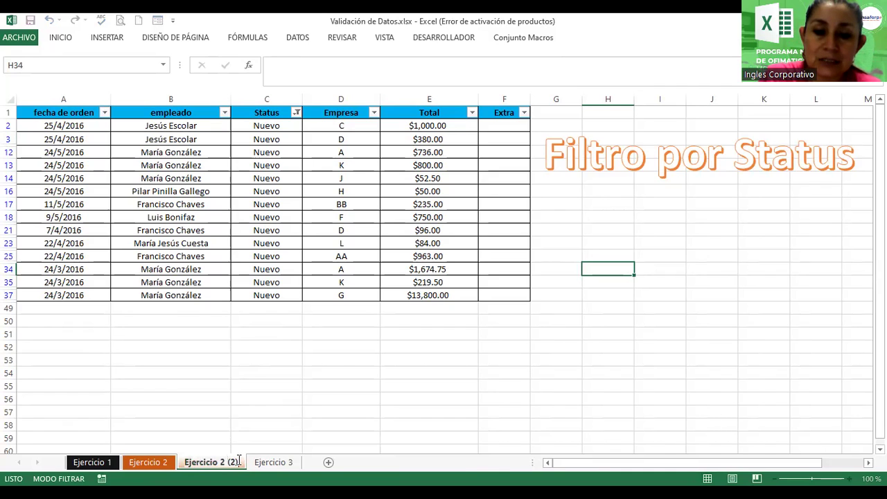
{"action": "key", "text": "BackSpace"}
{"action": "key", "text": "BackSpace"}
{"action": "key", "text": "BackSpace"}
{"action": "key", "text": "BackSpace"}
{"action": "key", "text": "BackSpace"}
{"action": "key", "text": "BackSpace"}
{"action": "type", "text": "3"}
{"action": "key", "text": "Return"}
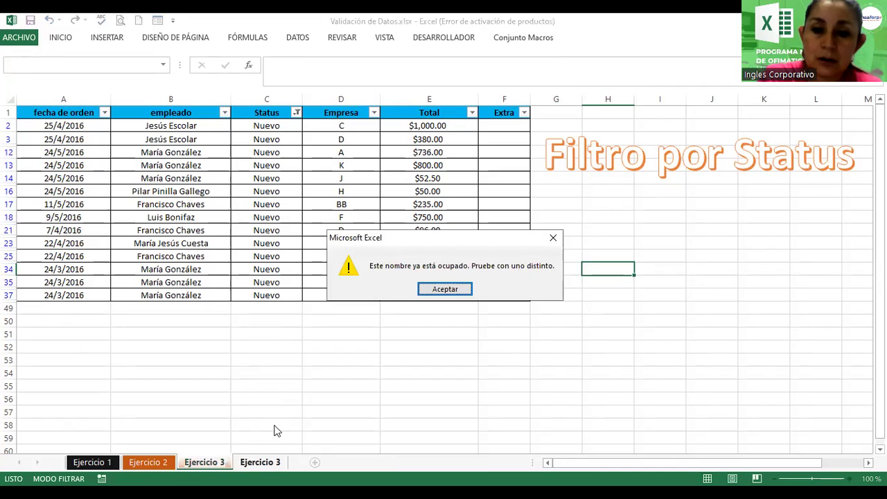
{"action": "left_click", "coordinate": [444, 292]}
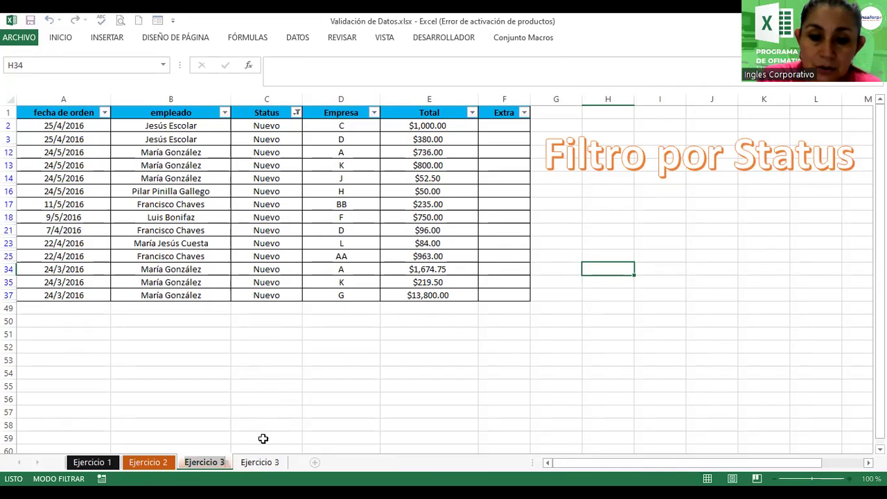
{"action": "left_click", "coordinate": [225, 459]}
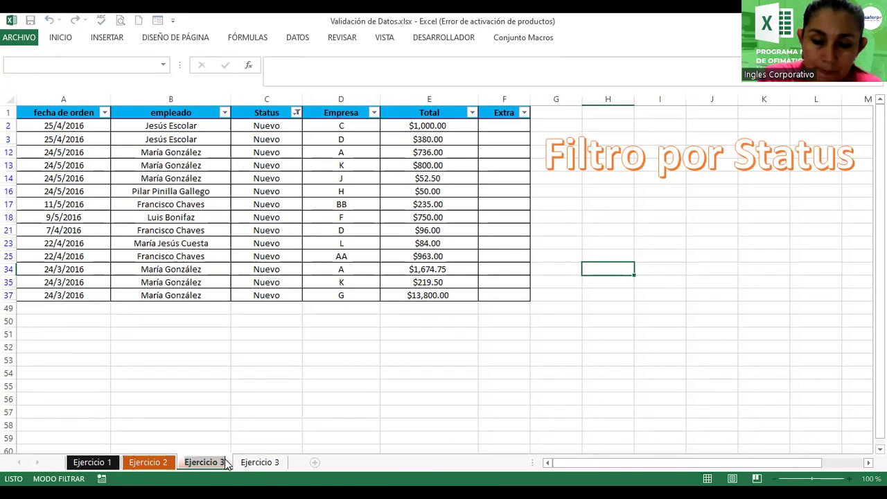
{"action": "key", "text": "Return"}
{"action": "key", "text": "Return"}
Step: Rename the duplicated sheet as Ejercicio_Filtro
{"action": "left_click", "coordinate": [221, 462]}
{"action": "key", "text": "BackSpace"}
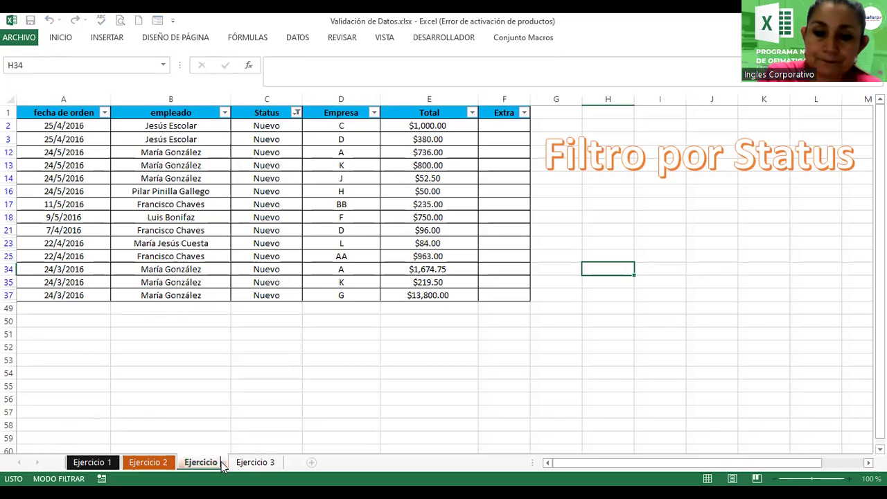
{"action": "type", "text": "Filtro"}
{"action": "key", "text": "Return"}
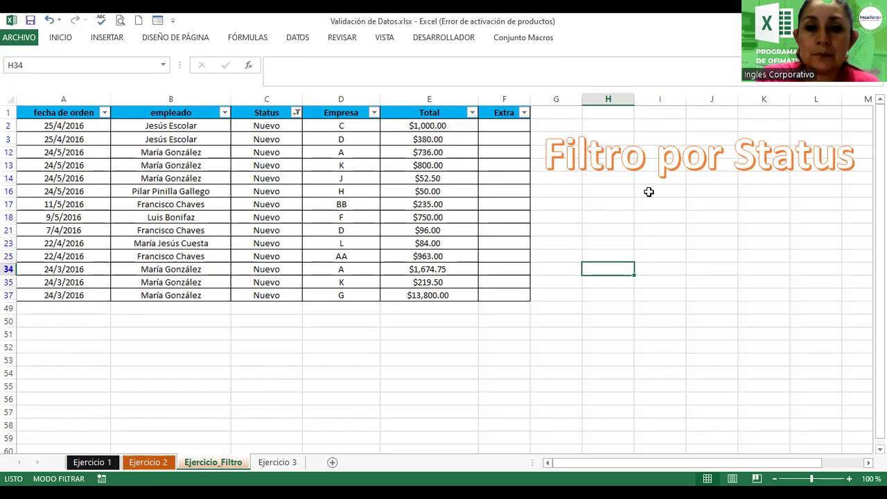
Step: Replace the word Status with Empleado in the WordArt title on the Ejercicio_Filtro sheet
{"action": "left_click", "coordinate": [780, 154]}
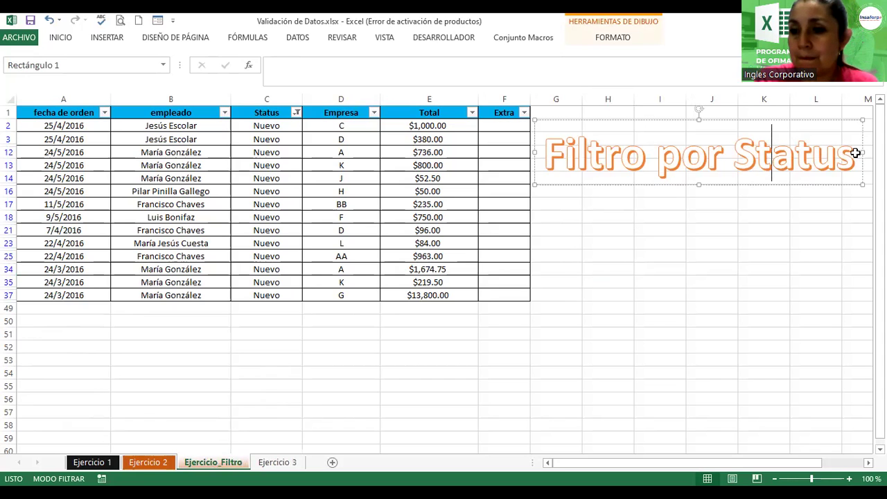
{"action": "double_click", "coordinate": [776, 158]}
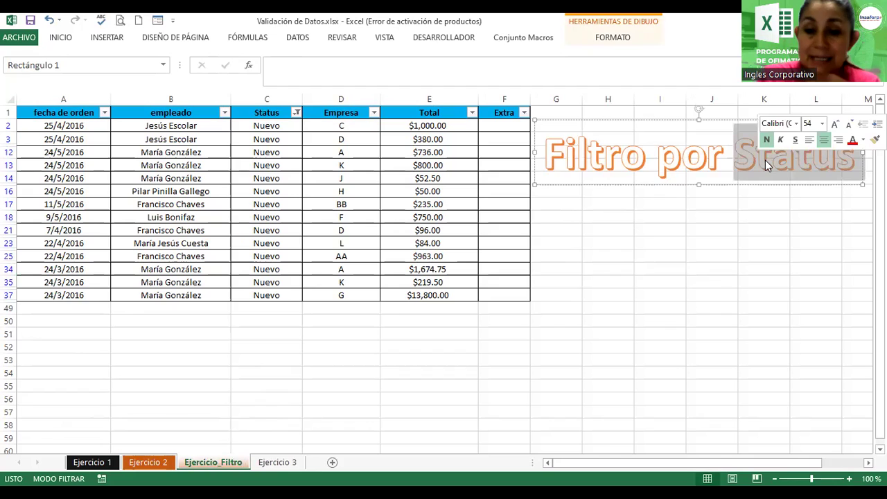
{"action": "type", "text": "Emdp"}
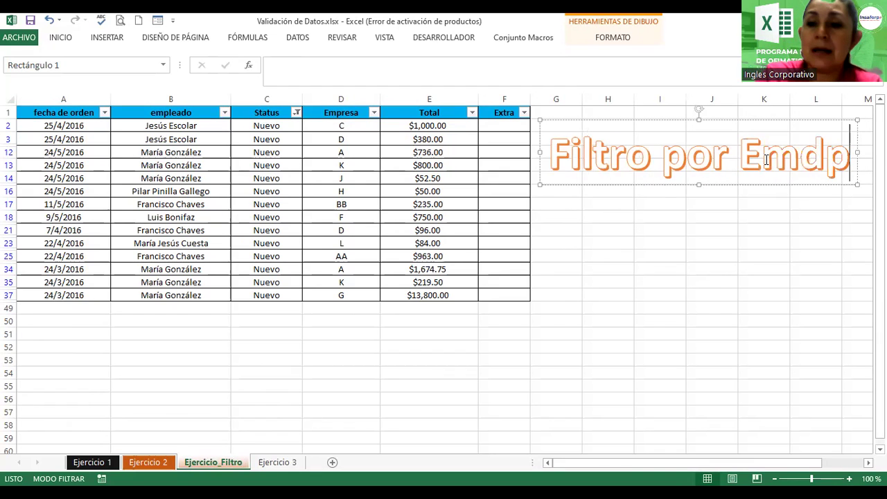
{"action": "key", "text": "BackSpace"}
{"action": "key", "text": "BackSpace"}
{"action": "type", "text": "pleado"}
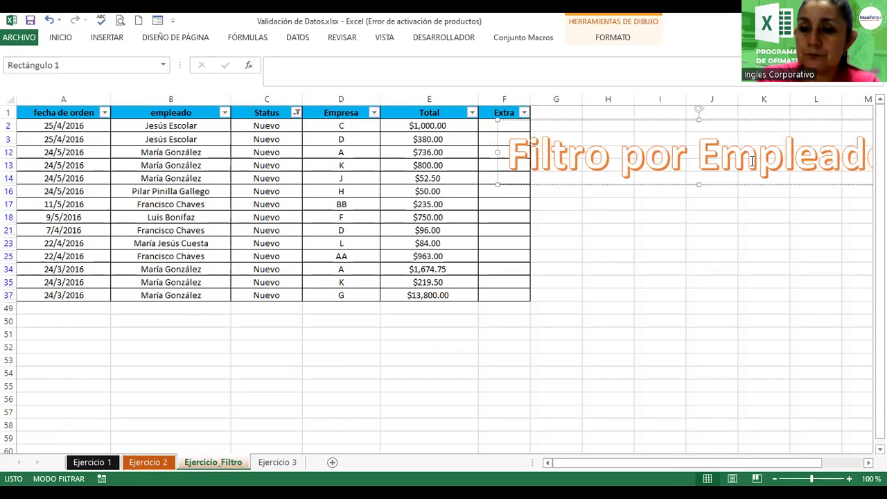
Step: Reduce the whole "Filtro por Empleado" title by two font sizes to fit beside the table, and switch to the Ejercicio 2 sheet
{"action": "double_click", "coordinate": [767, 160]}
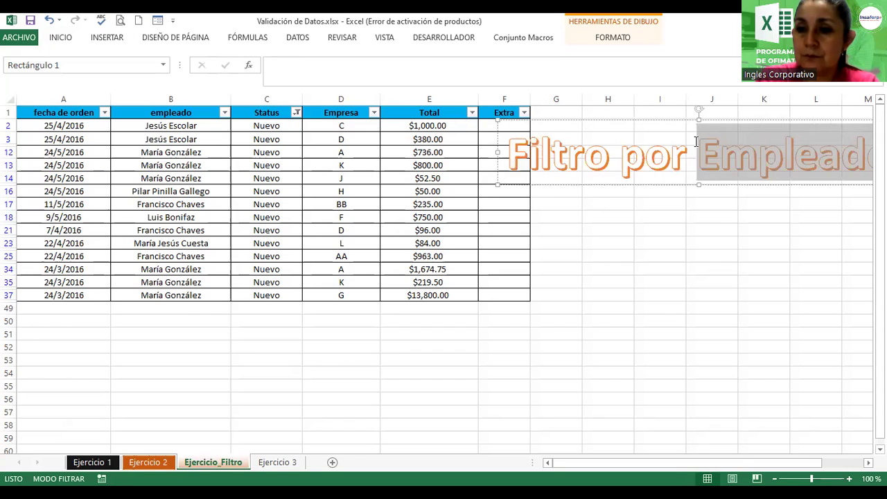
{"action": "triple_click", "coordinate": [662, 168]}
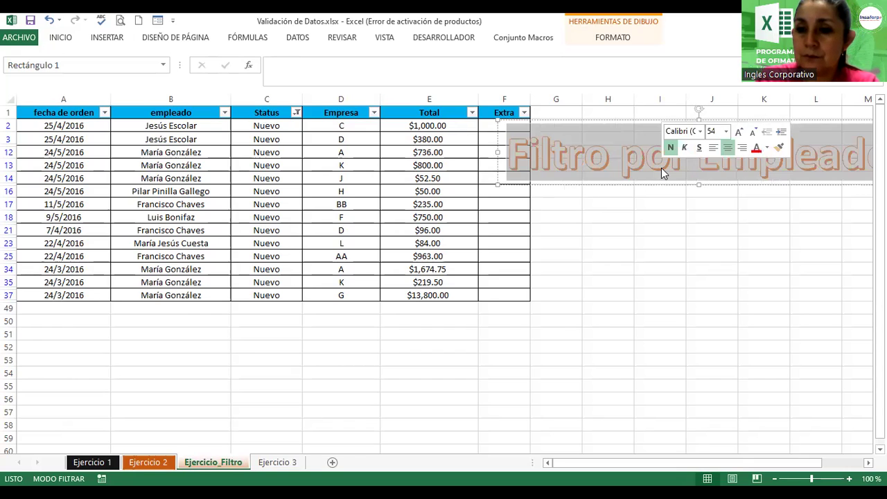
{"action": "left_click", "coordinate": [754, 131]}
{"action": "left_click", "coordinate": [753, 131]}
{"action": "left_click", "coordinate": [757, 177]}
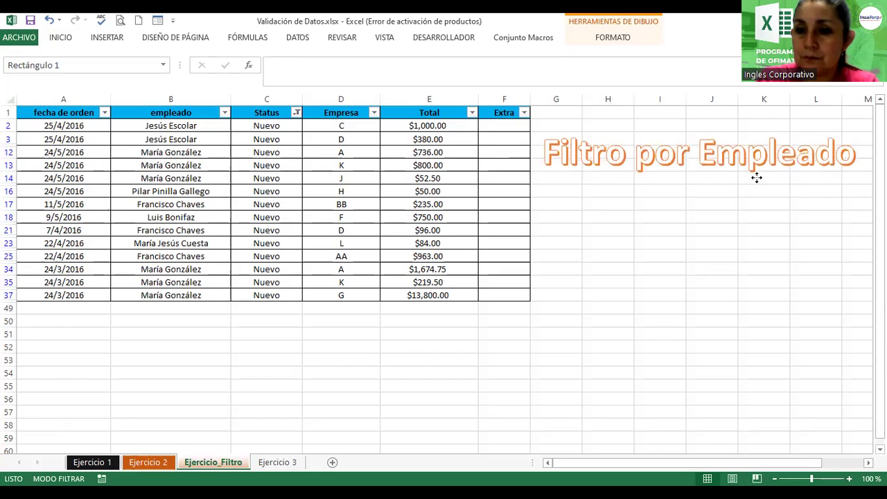
{"action": "left_click", "coordinate": [677, 210]}
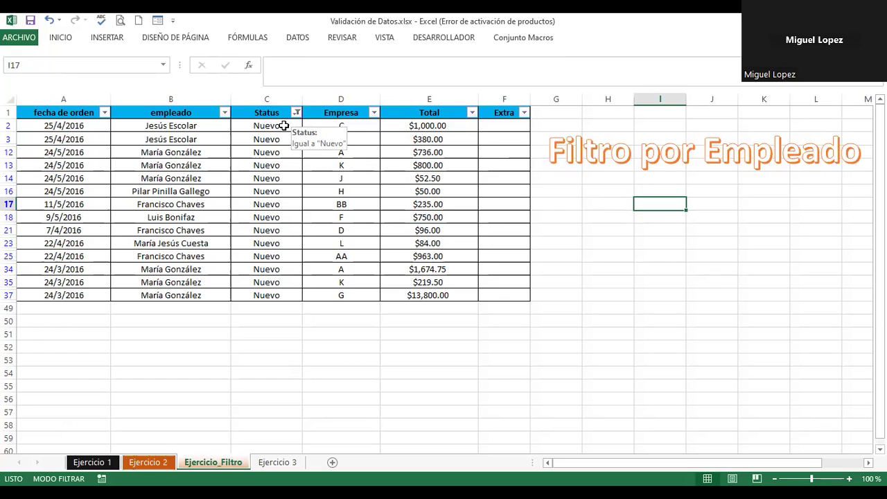
{"action": "left_click", "coordinate": [158, 464]}
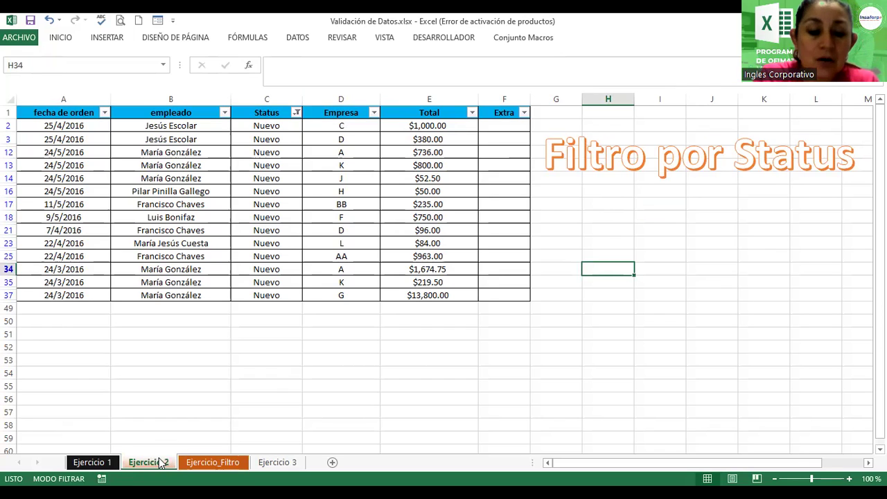
Step: Duplicate the Ejercicio 2 sheet directly after the original, and delete the duplicate
{"action": "mouse_move", "coordinate": [158, 467]}
{"action": "left_mouse_down"}
{"action": "mouse_move", "coordinate": [183, 459]}
{"action": "mouse_move", "coordinate": [185, 468]}
{"action": "left_mouse_up"}
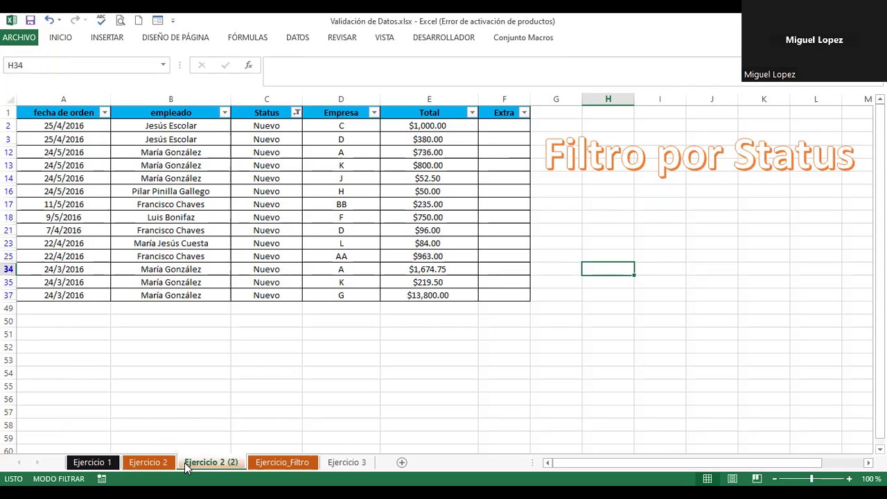
{"action": "key", "text": "ctrl+Page_Down"}
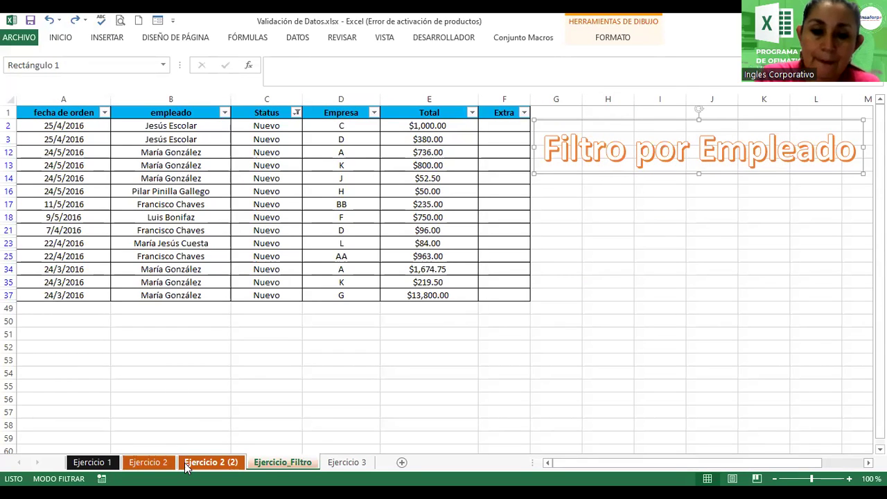
{"action": "left_click", "coordinate": [186, 468]}
{"action": "left_click", "coordinate": [165, 465]}
{"action": "left_click", "coordinate": [200, 466]}
{"action": "right_click", "coordinate": [200, 466]}
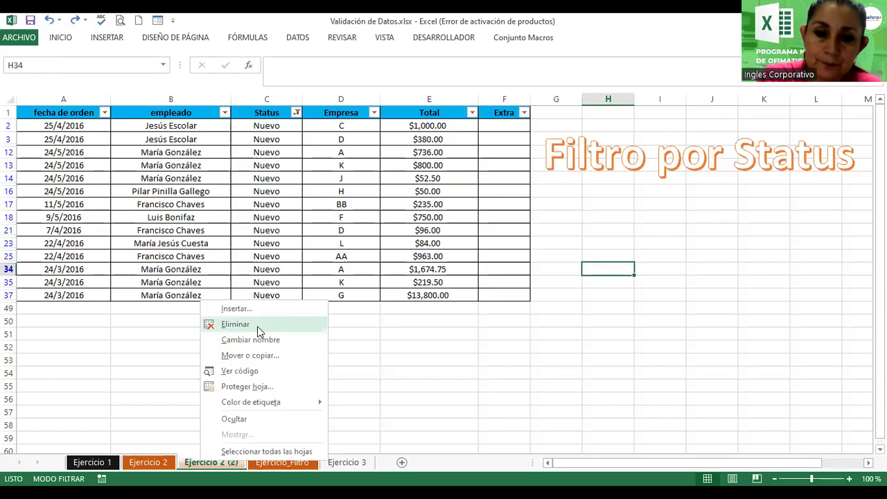
{"action": "left_click", "coordinate": [235, 324]}
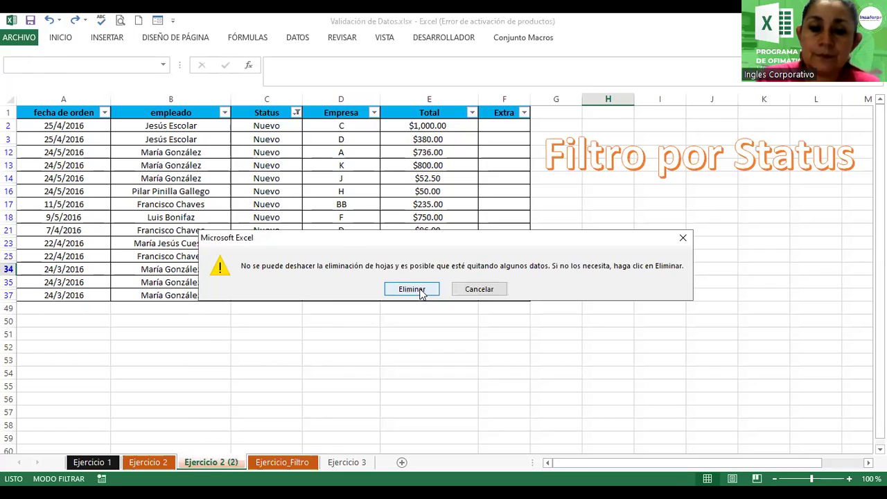
{"action": "left_click", "coordinate": [416, 287]}
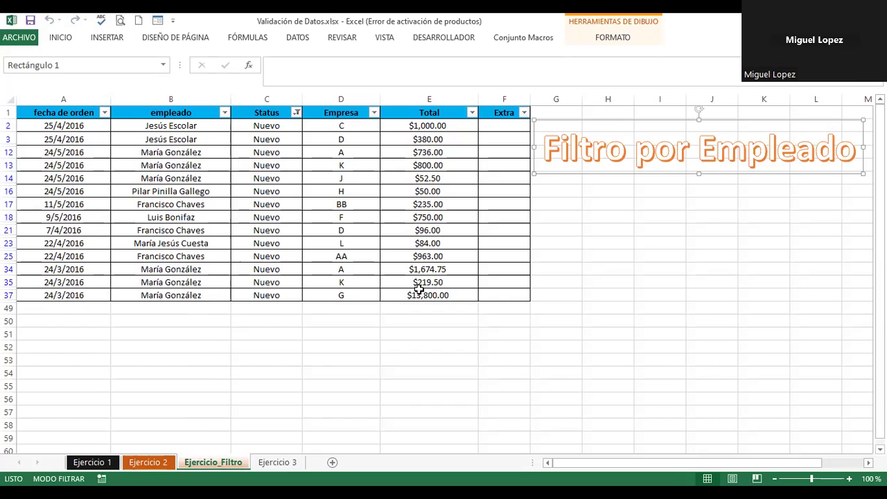
Step: Repeat the duplication of the Ejercicio 2 sheet, and delete the new copy again
{"action": "left_click", "coordinate": [156, 464]}
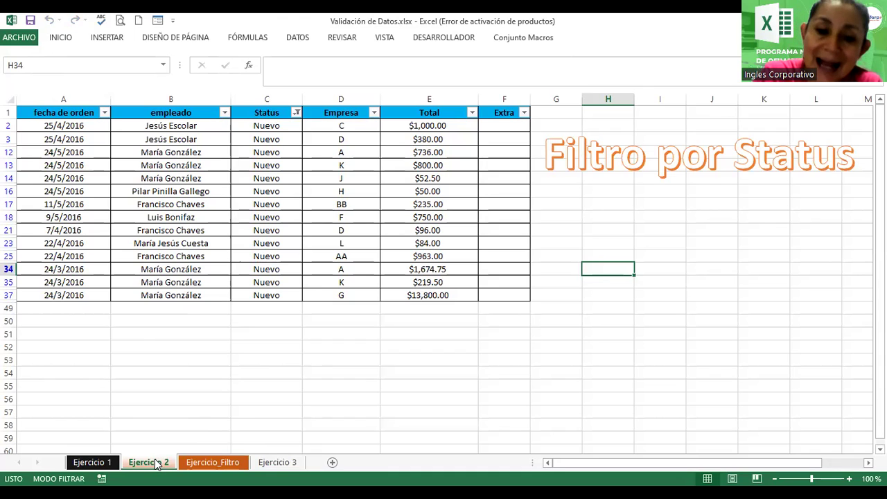
{"action": "mouse_move", "coordinate": [157, 464]}
{"action": "left_mouse_down"}
{"action": "mouse_move", "coordinate": [160, 452]}
{"action": "mouse_move", "coordinate": [215, 447]}
{"action": "left_mouse_up"}
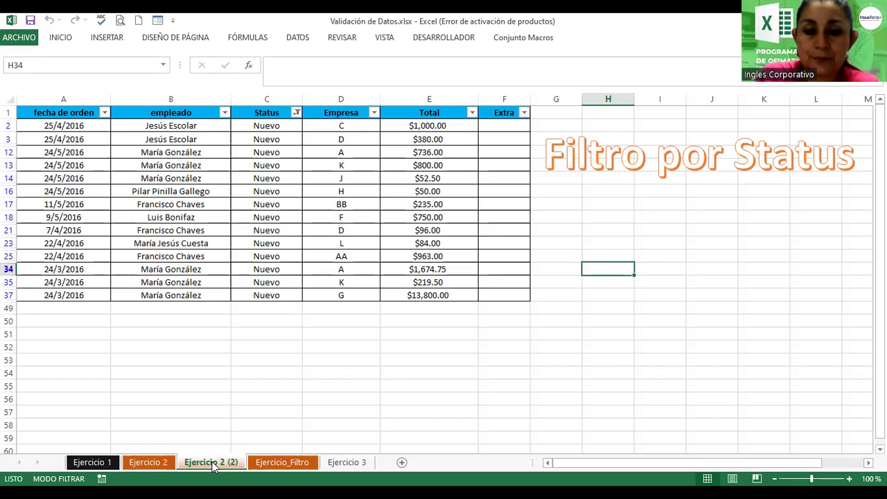
{"action": "right_click", "coordinate": [213, 464]}
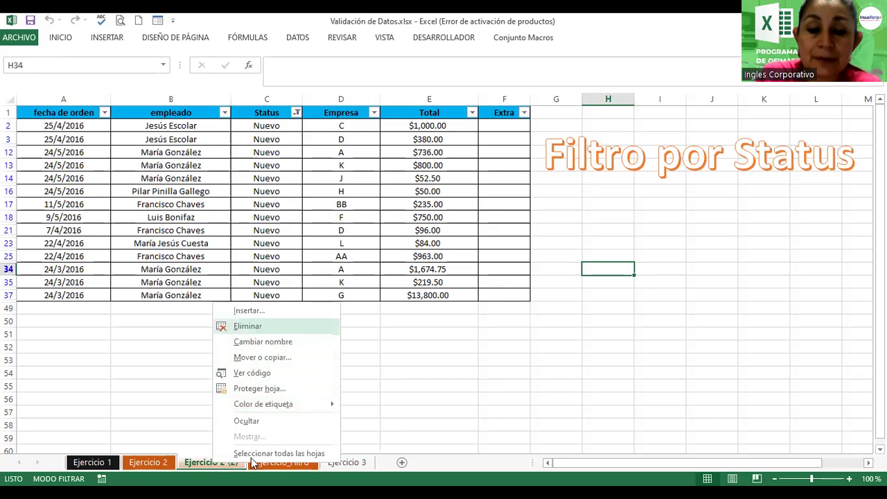
{"action": "left_click", "coordinate": [247, 326]}
{"action": "left_click", "coordinate": [409, 289]}
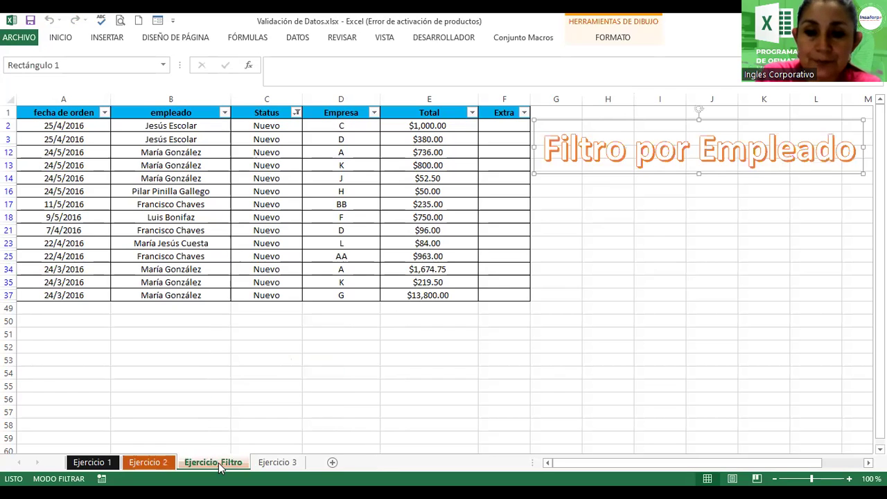
Step: Clear the Status column filter on the Ejercicio_Filtro sheet
{"action": "left_click", "coordinate": [609, 216]}
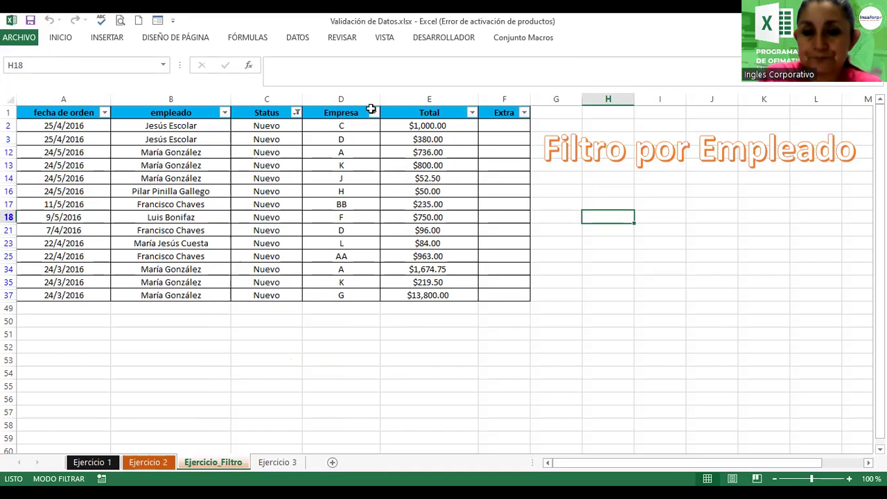
{"action": "left_click", "coordinate": [296, 113]}
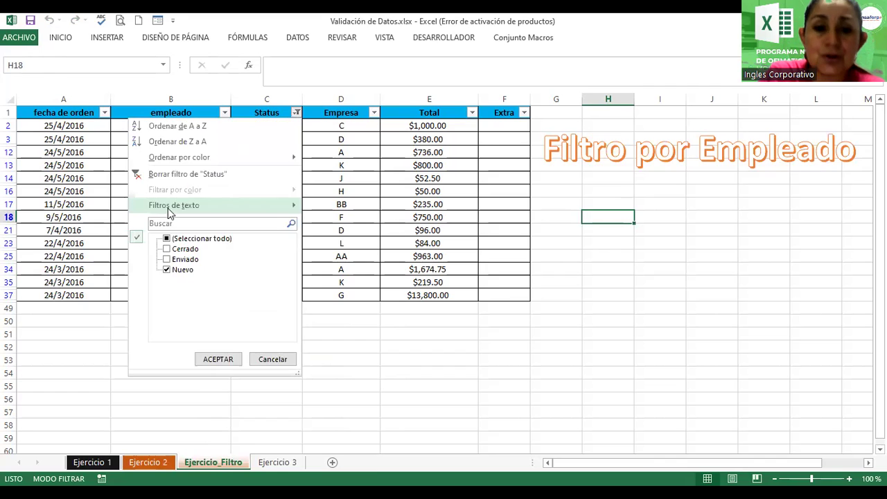
{"action": "left_click", "coordinate": [187, 174]}
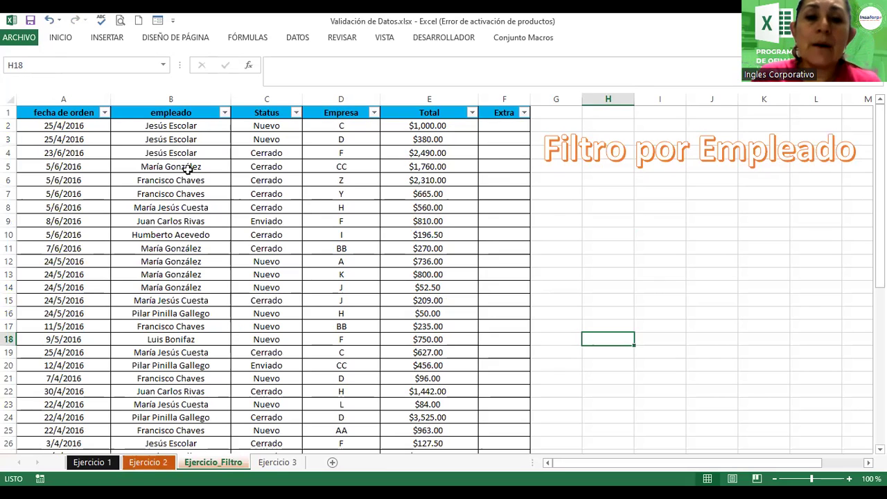
Step: Filter the empleado column to show only the second, fifth and eighth employees in the filter list
{"action": "left_click", "coordinate": [224, 112]}
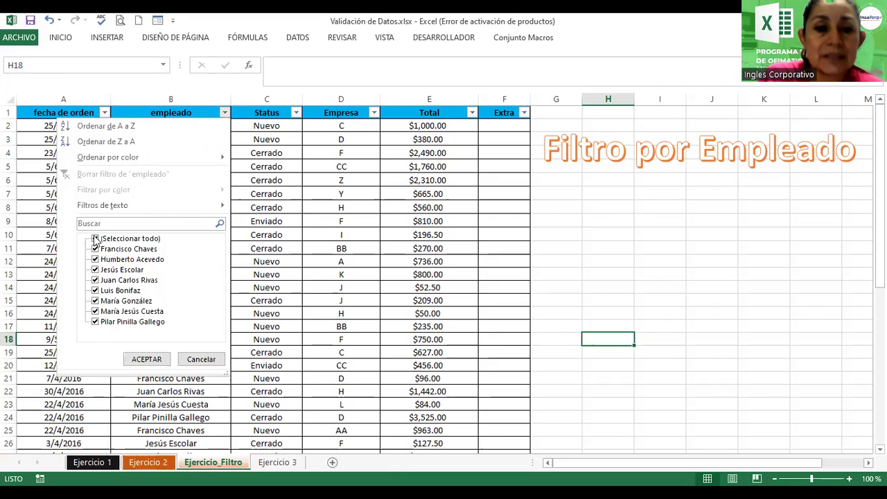
{"action": "left_click", "coordinate": [95, 238]}
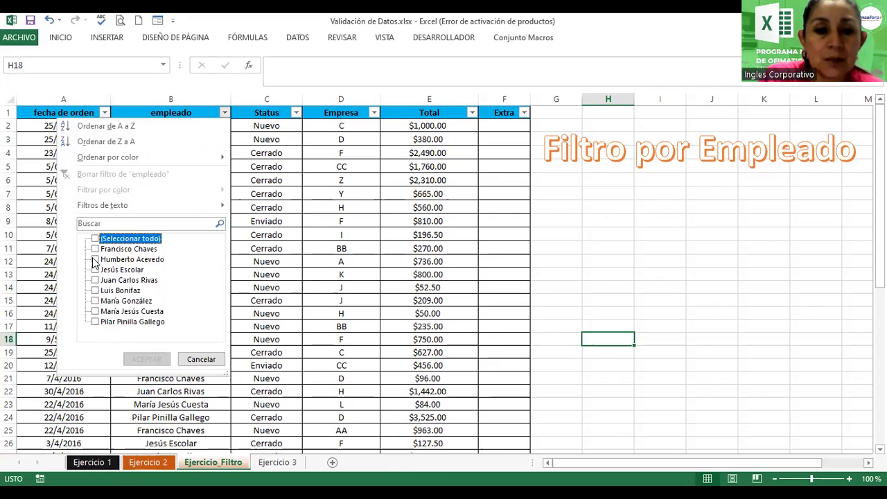
{"action": "left_click", "coordinate": [95, 259]}
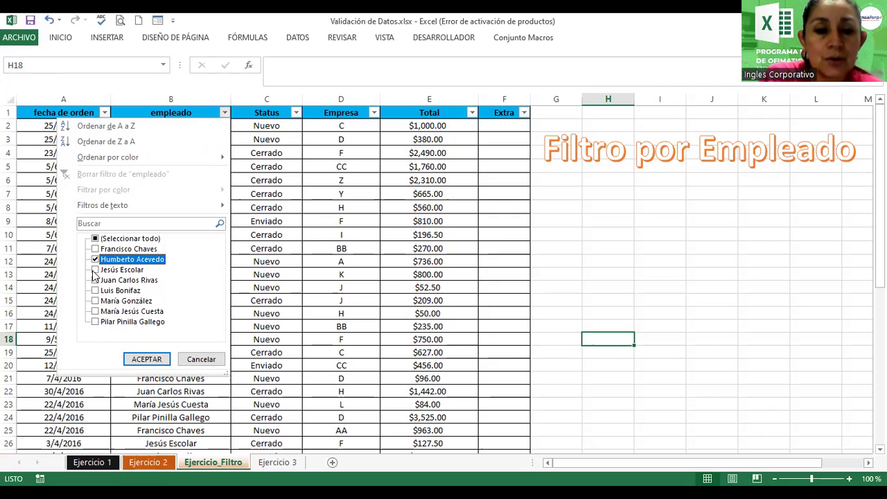
{"action": "left_click", "coordinate": [95, 291]}
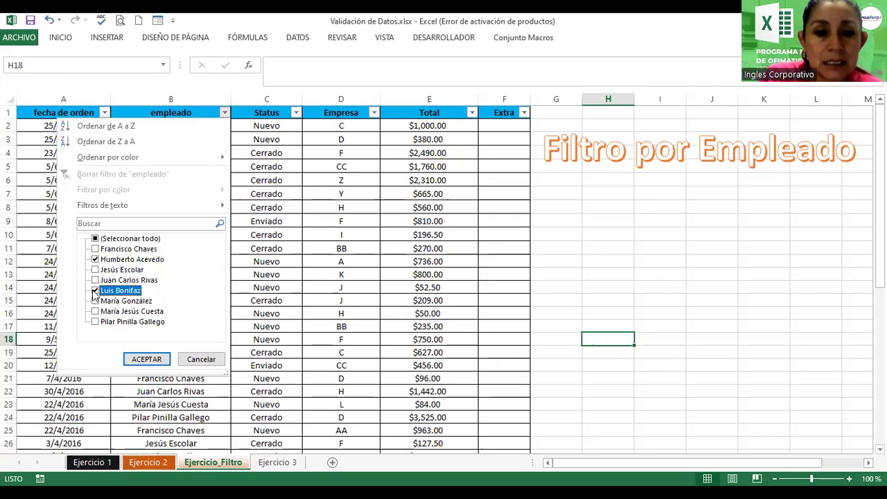
{"action": "left_click", "coordinate": [96, 322]}
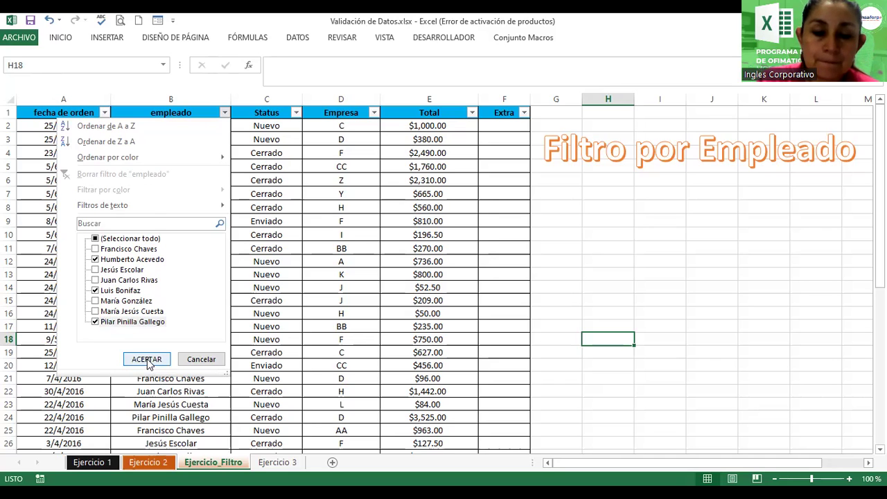
{"action": "left_click", "coordinate": [147, 359]}
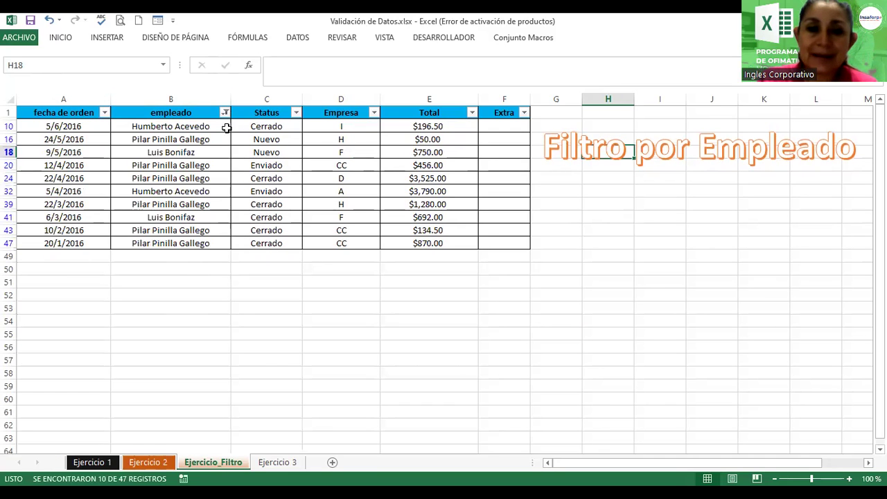
Step: Reset the empleado filter selection and reapply it with the same three employees, and check the Status filter options without changing them
{"action": "left_click", "coordinate": [191, 153]}
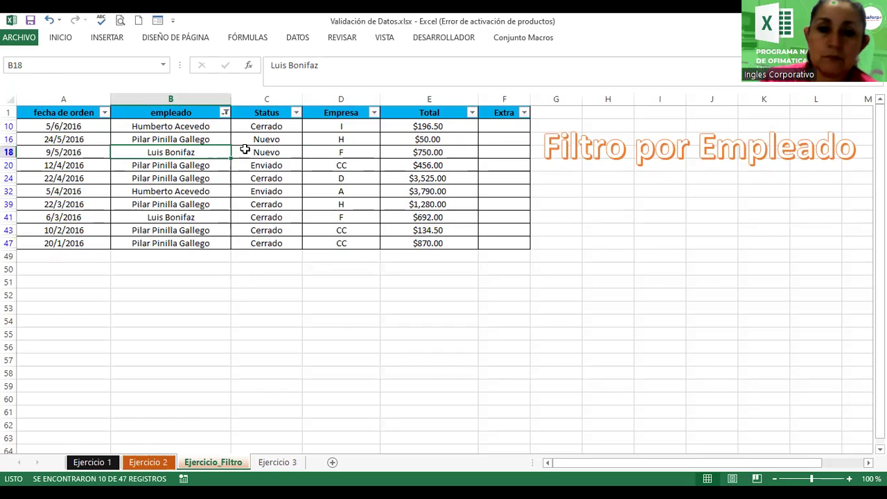
{"action": "left_click", "coordinate": [224, 113]}
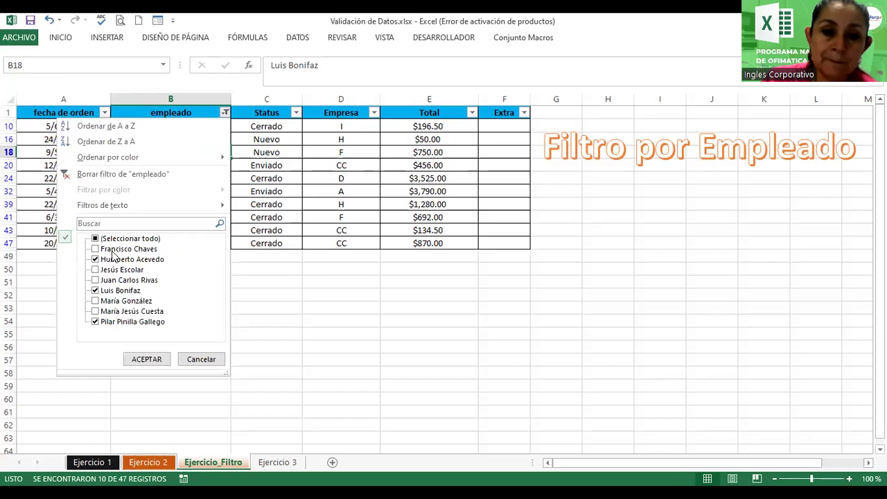
{"action": "left_click", "coordinate": [96, 239]}
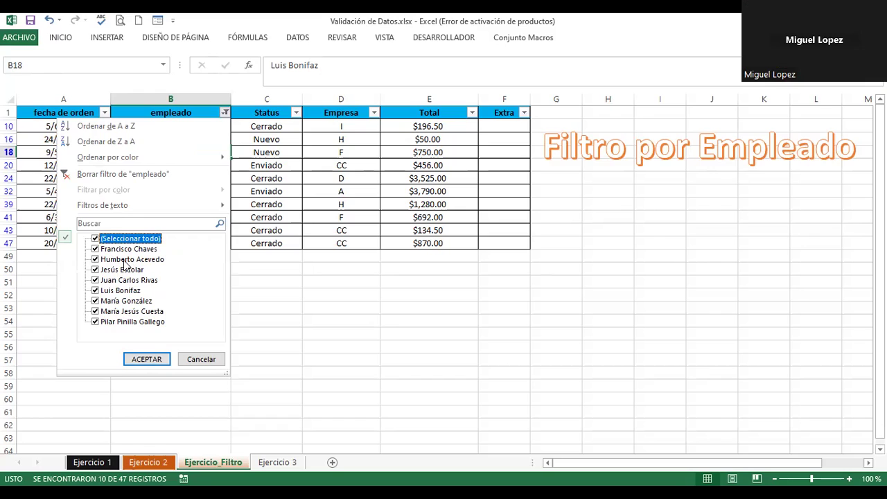
{"action": "left_click", "coordinate": [96, 240]}
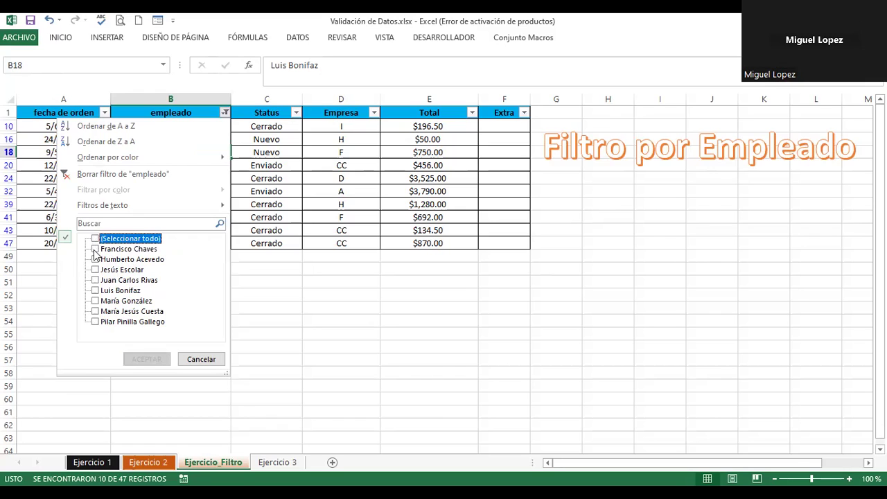
{"action": "left_click", "coordinate": [95, 260]}
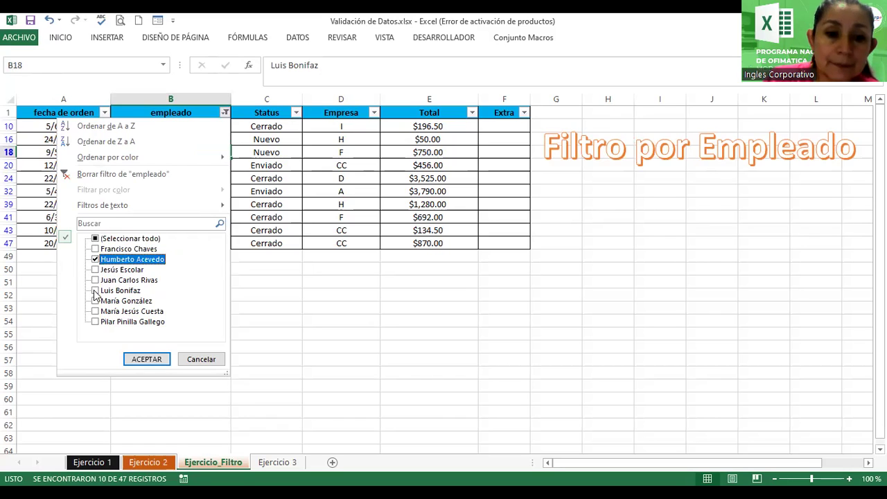
{"action": "left_click", "coordinate": [96, 290]}
{"action": "left_click", "coordinate": [95, 322]}
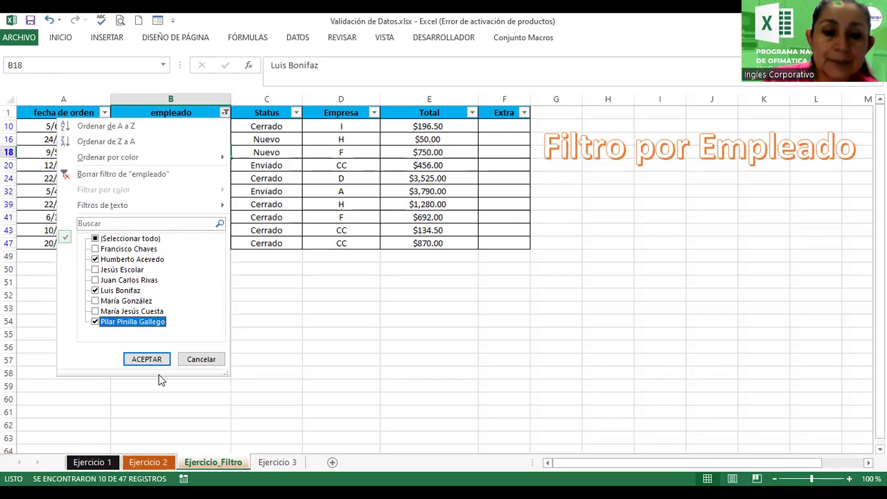
{"action": "left_click", "coordinate": [147, 359]}
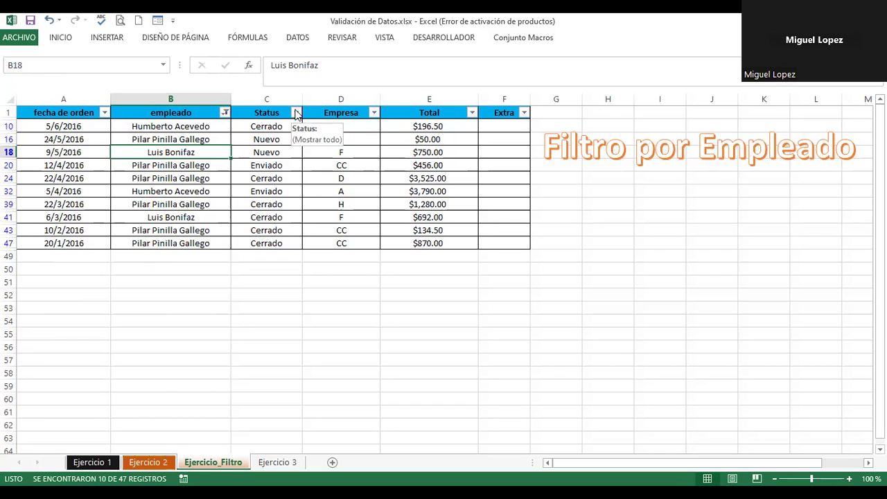
{"action": "left_click", "coordinate": [297, 113]}
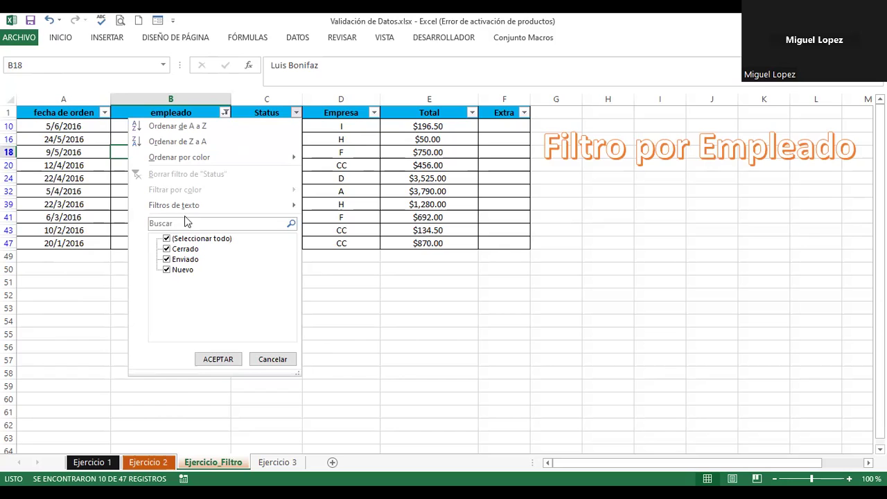
{"action": "left_click", "coordinate": [272, 359]}
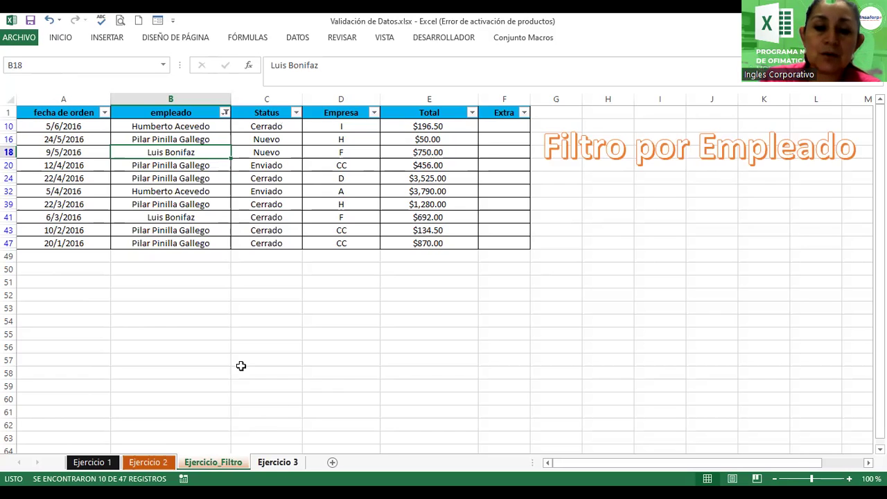
Step: Enter the title "Validación por Fecha de ingreso" in cell C1 of the Ejercicio 3 sheet
{"action": "left_click", "coordinate": [292, 466]}
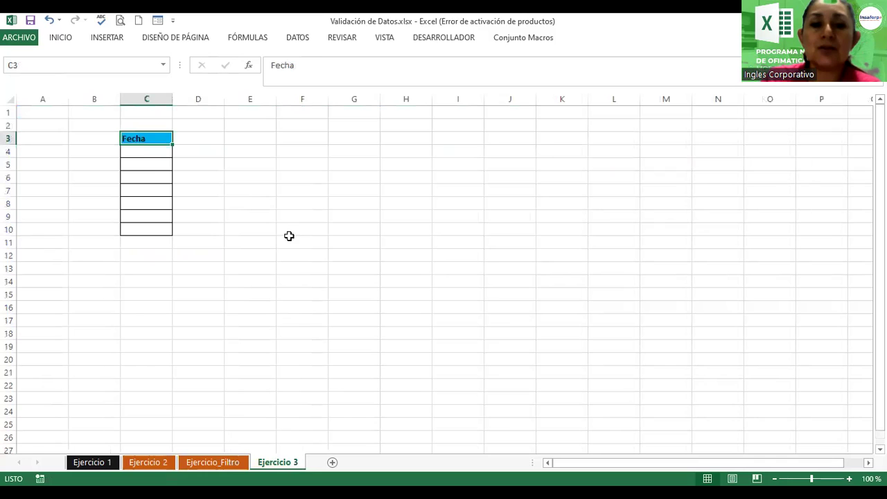
{"action": "left_click", "coordinate": [127, 111]}
{"action": "type", "text": "Va"}
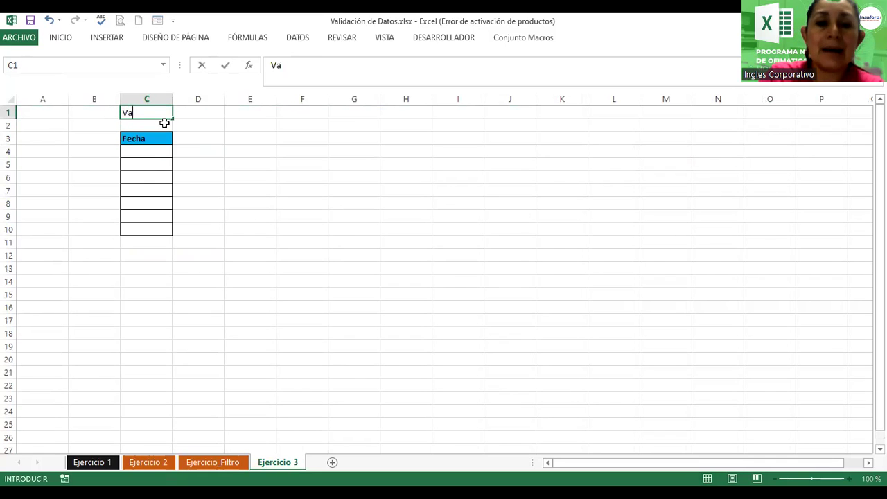
{"action": "type", "text": "lidación p"}
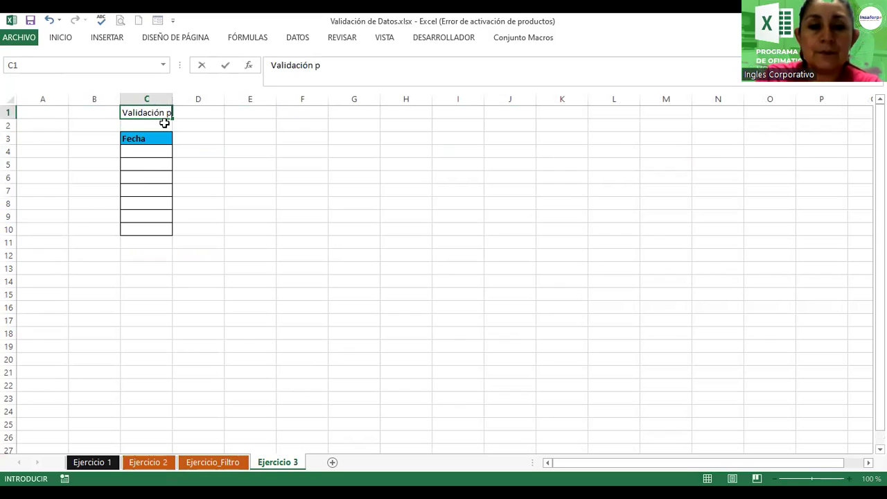
{"action": "type", "text": "or Fec"}
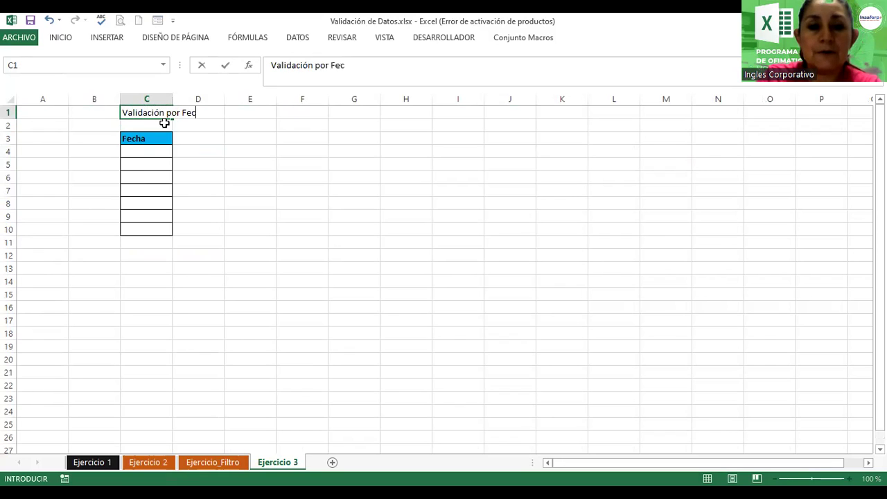
{"action": "type", "text": "ha de ingreso"}
{"action": "key", "text": "Return"}
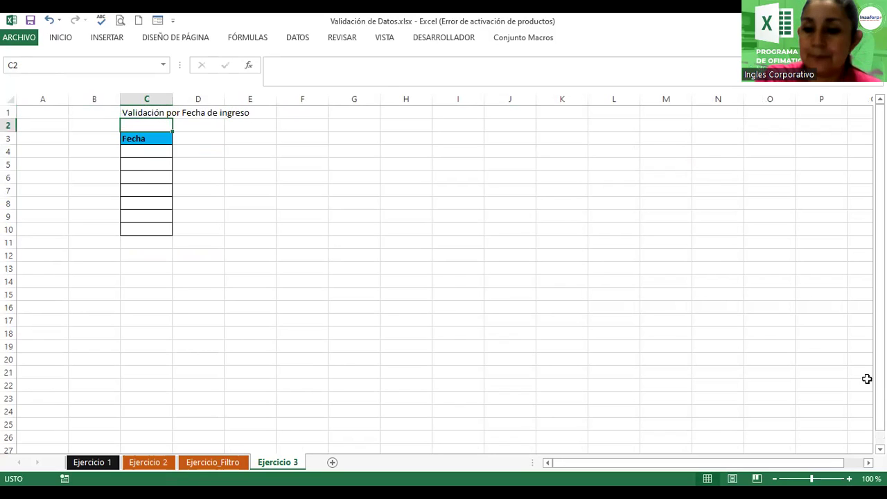
Step: Select the empty cells C4:C10 below the Fecha header and open the data validation settings for them
{"action": "scroll", "coordinate": [443, 277], "scroll_direction": "up", "scroll_amount": 4}
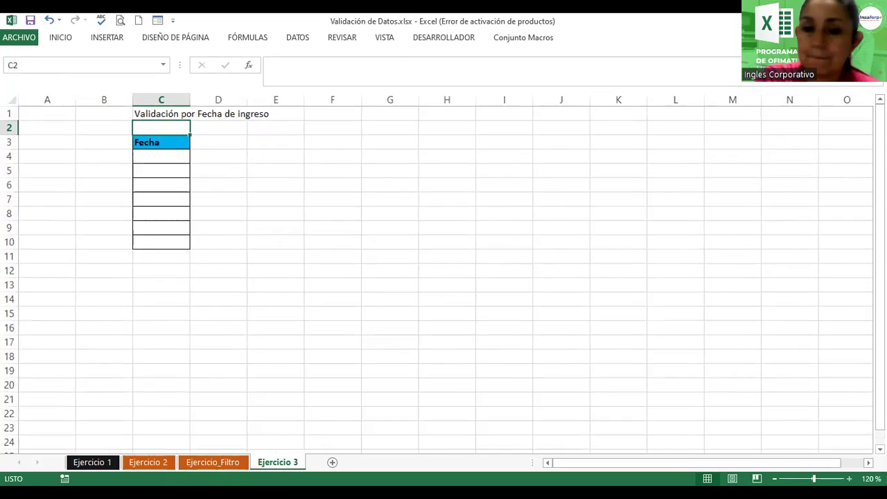
{"action": "scroll", "coordinate": [443, 277], "scroll_direction": "up", "scroll_amount": 1}
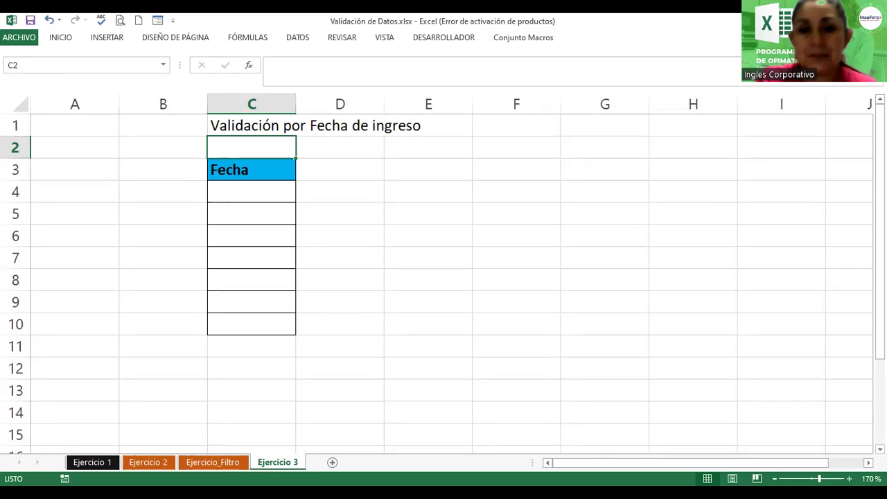
{"action": "left_click", "coordinate": [260, 191]}
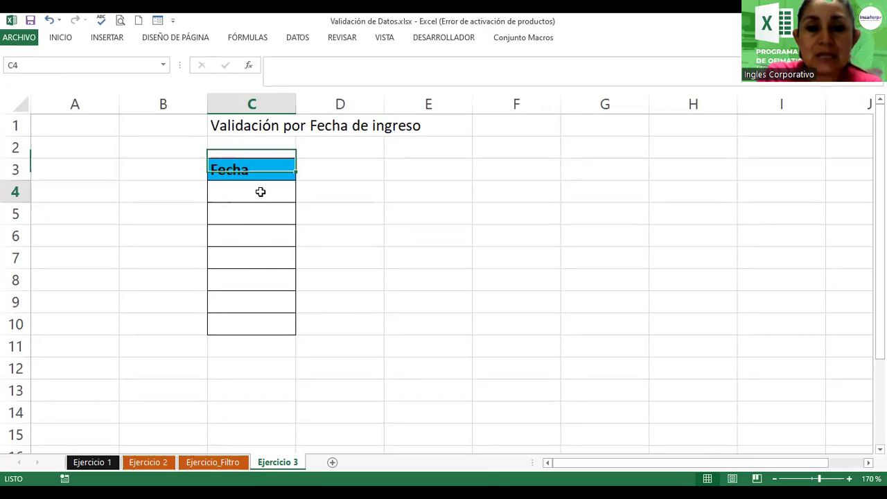
{"action": "left_click_drag", "start_coordinate": [257, 198], "coordinate": [277, 326]}
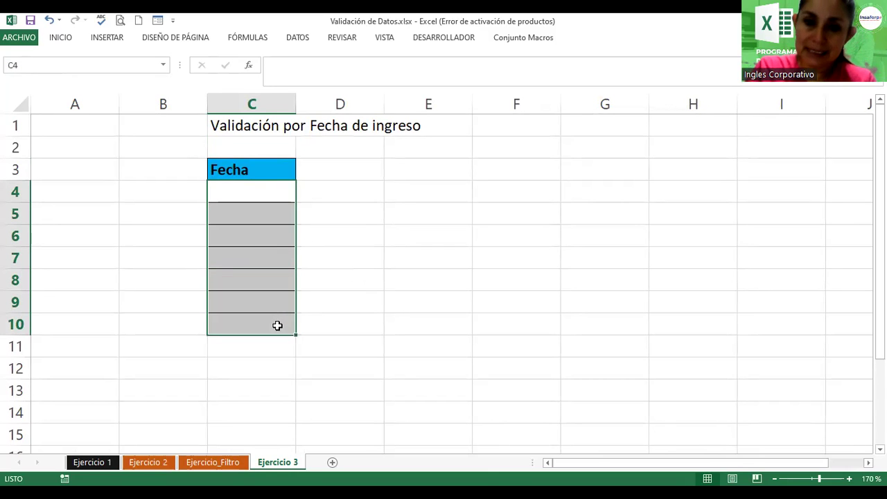
{"action": "left_click", "coordinate": [236, 205]}
{"action": "left_click_drag", "start_coordinate": [236, 193], "coordinate": [268, 323]}
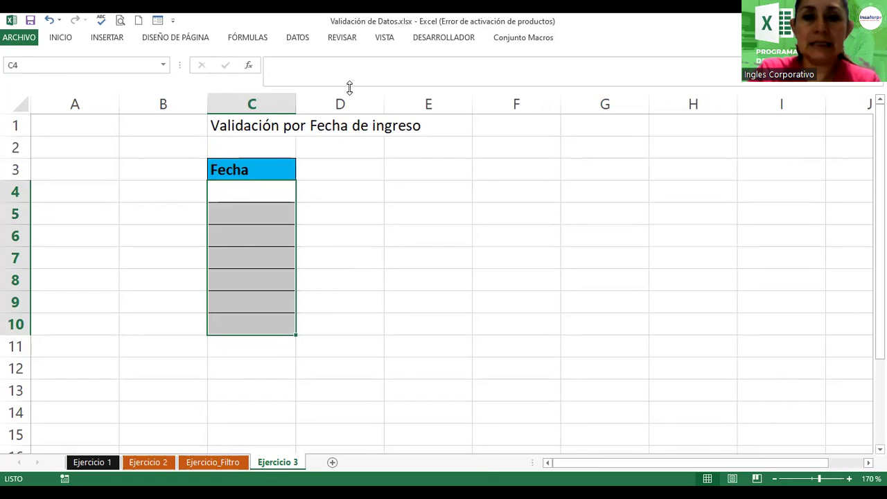
{"action": "left_click", "coordinate": [299, 39]}
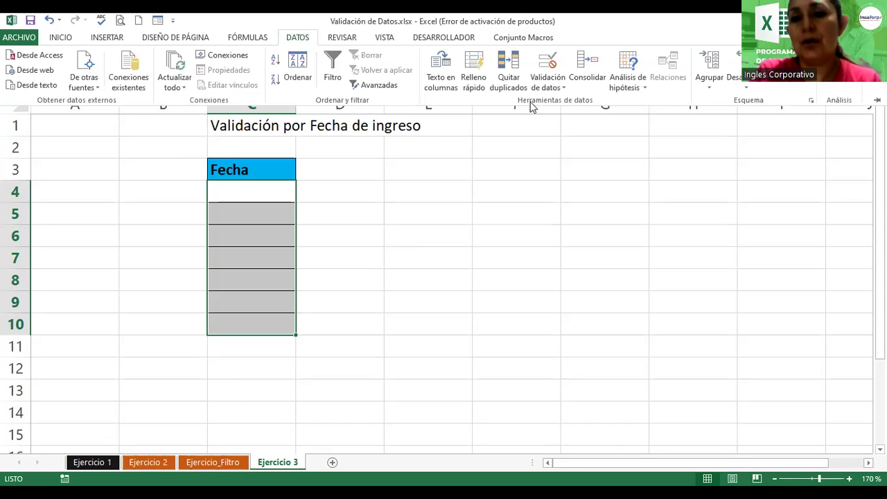
{"action": "left_click", "coordinate": [543, 89]}
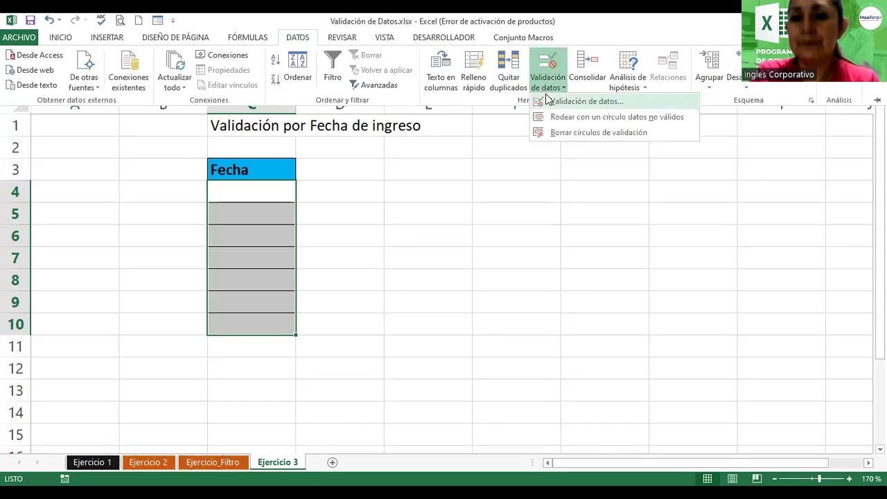
{"action": "left_click", "coordinate": [546, 101]}
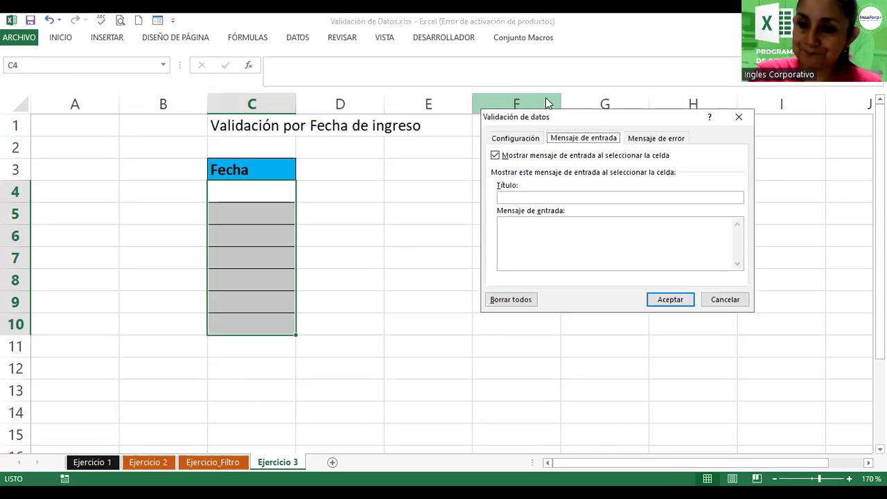
Step: Set the validation criteria to allow only dates (Fecha) greater than (mayor que) 15/10/2023
{"action": "left_click", "coordinate": [511, 139]}
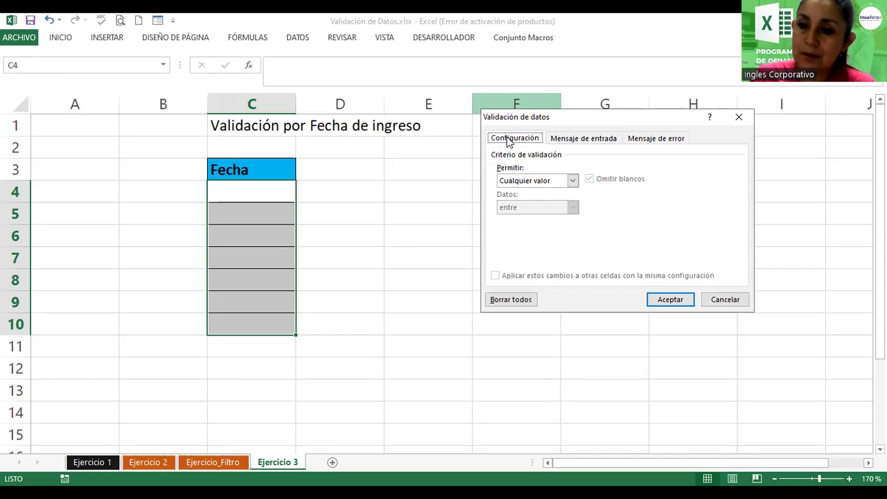
{"action": "left_click", "coordinate": [525, 186]}
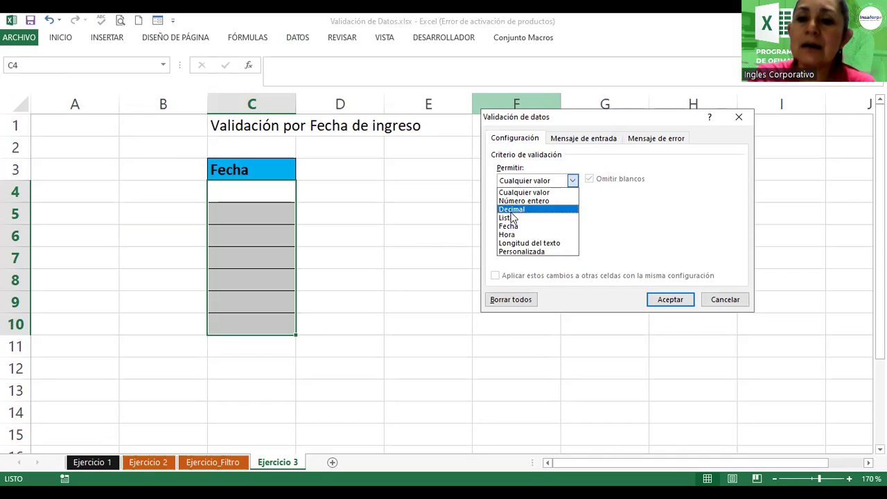
{"action": "left_click", "coordinate": [512, 230]}
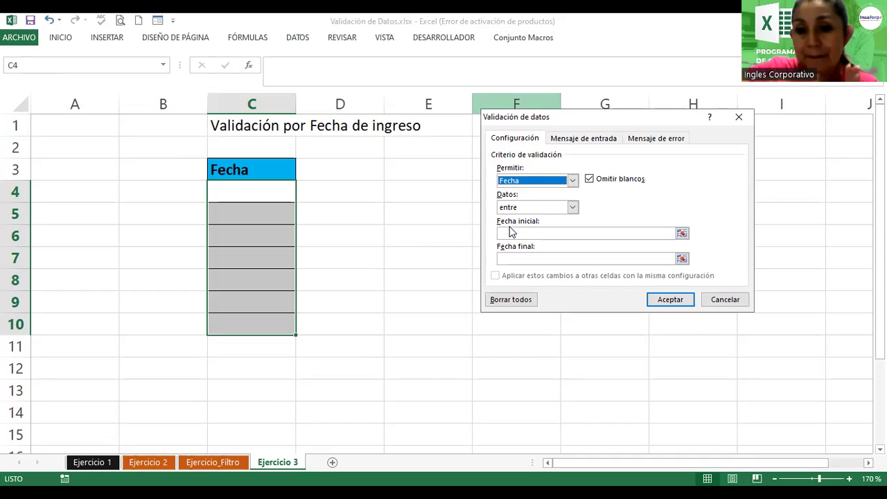
{"action": "left_click", "coordinate": [573, 208]}
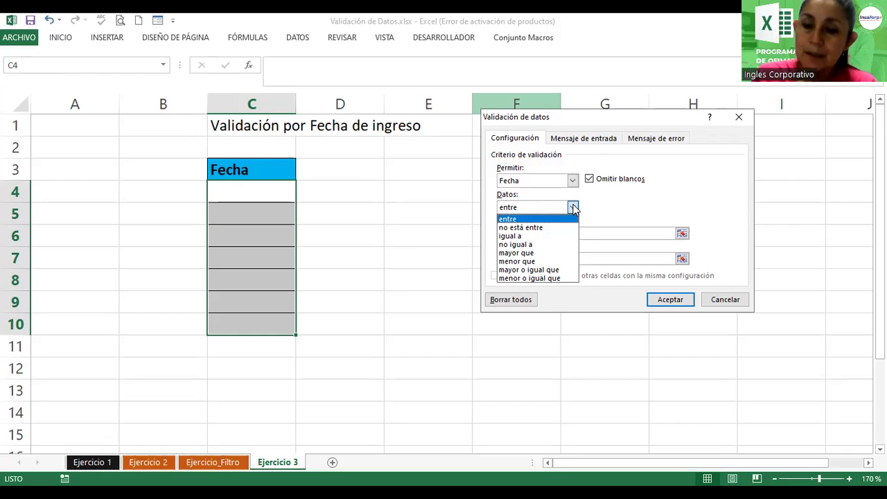
{"action": "left_click", "coordinate": [514, 253]}
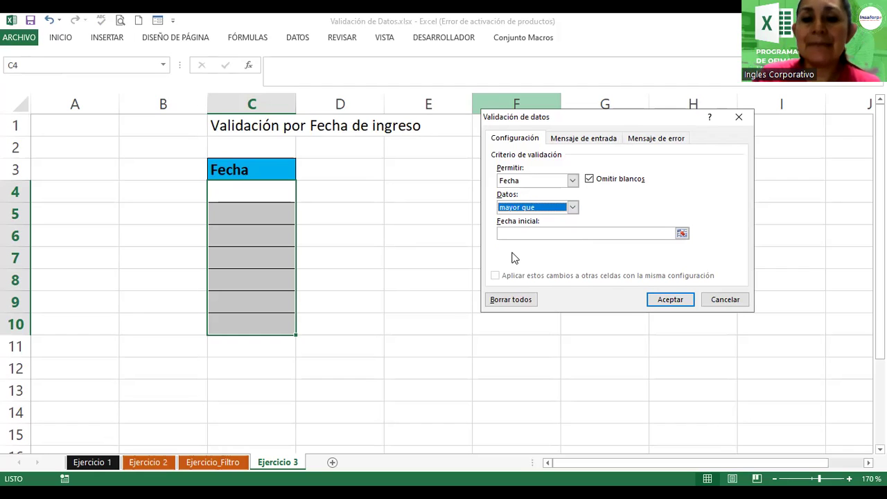
{"action": "left_click", "coordinate": [514, 234]}
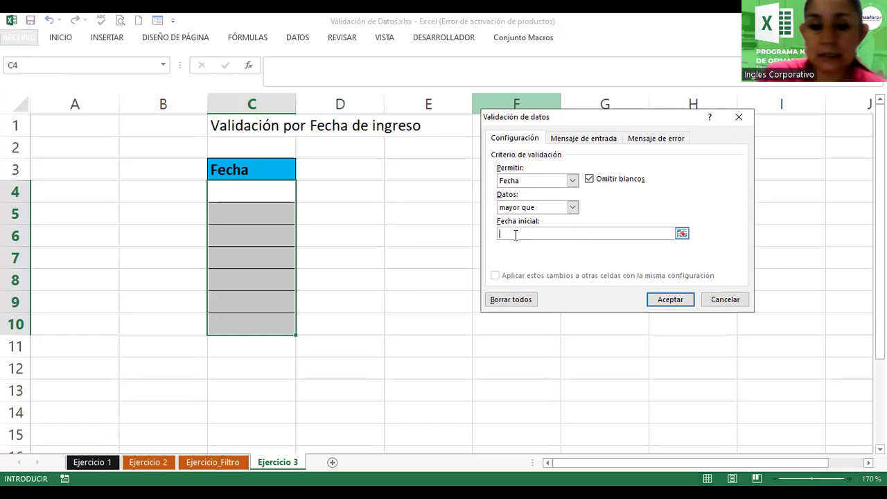
{"action": "type", "text": "15/10"}
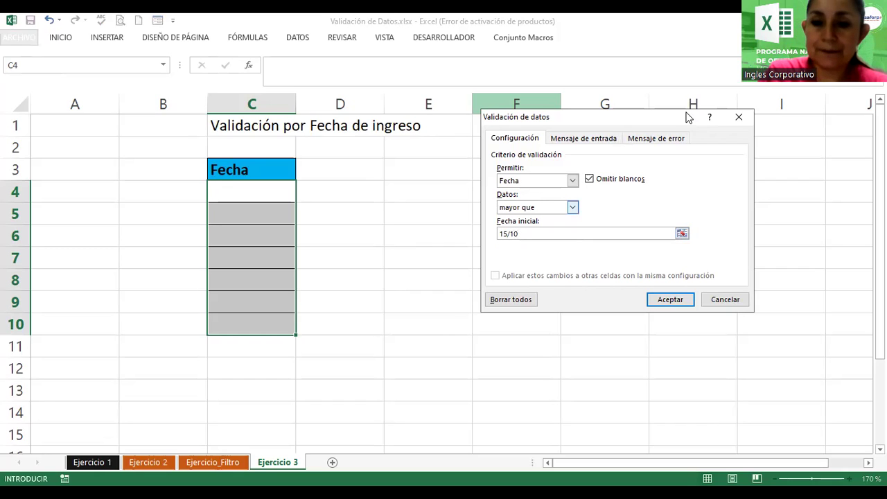
{"action": "type", "text": "/2023"}
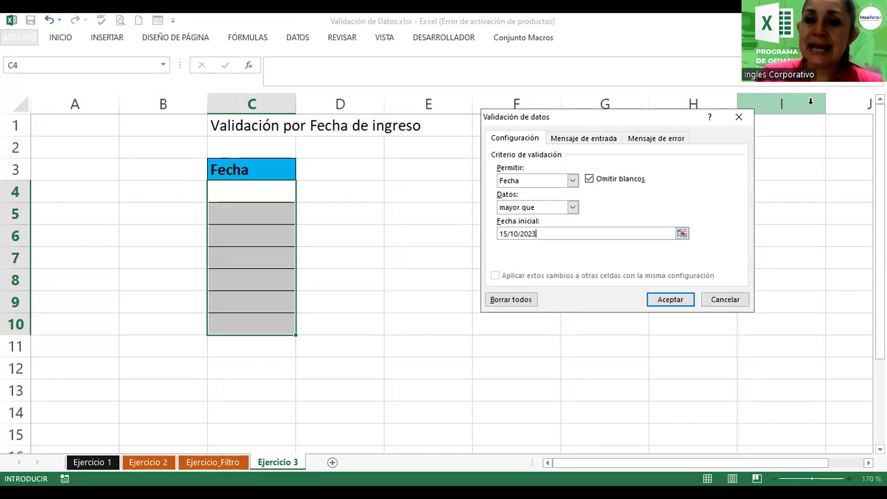
Step: Add an input message titled "Fecha" with the text "Ingrese la fecha de inscripción a la capacitación."
{"action": "left_click", "coordinate": [577, 140]}
{"action": "left_click", "coordinate": [534, 198]}
{"action": "type", "text": "Fecha"}
{"action": "key", "text": "Tab"}
{"action": "type", "text": "Inge"}
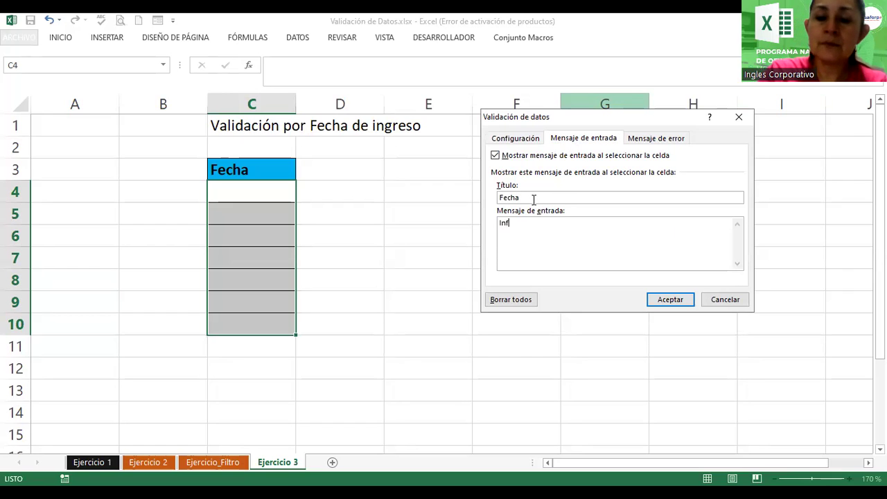
{"action": "key", "text": "BackSpace"}
{"action": "key", "text": "BackSpace"}
{"action": "type", "text": "grese l"}
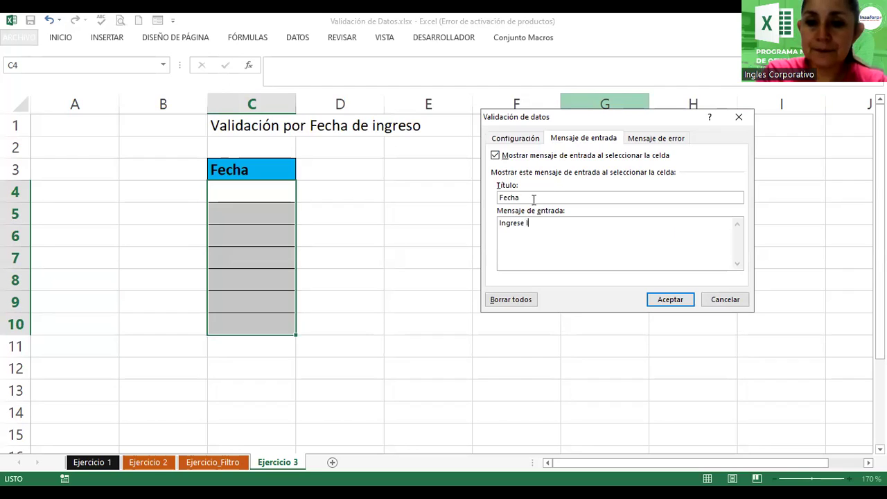
{"action": "type", "text": "a fecha de inscripció"}
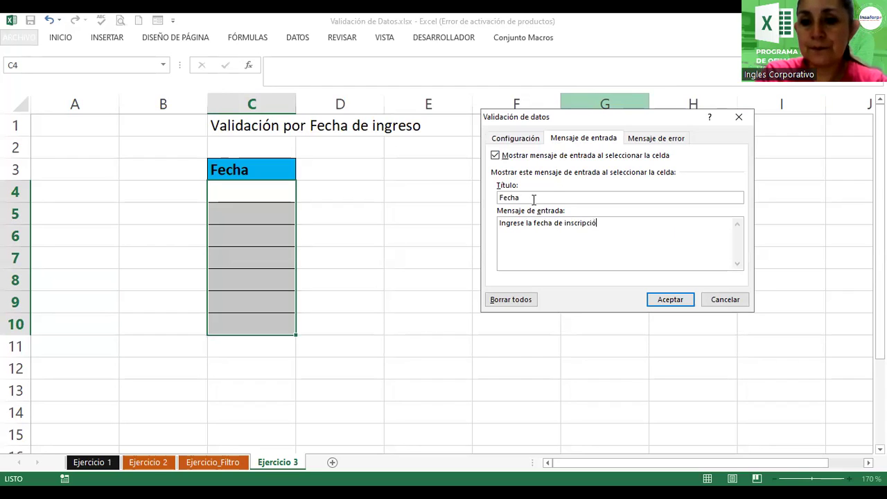
{"action": "type", "text": "n"}
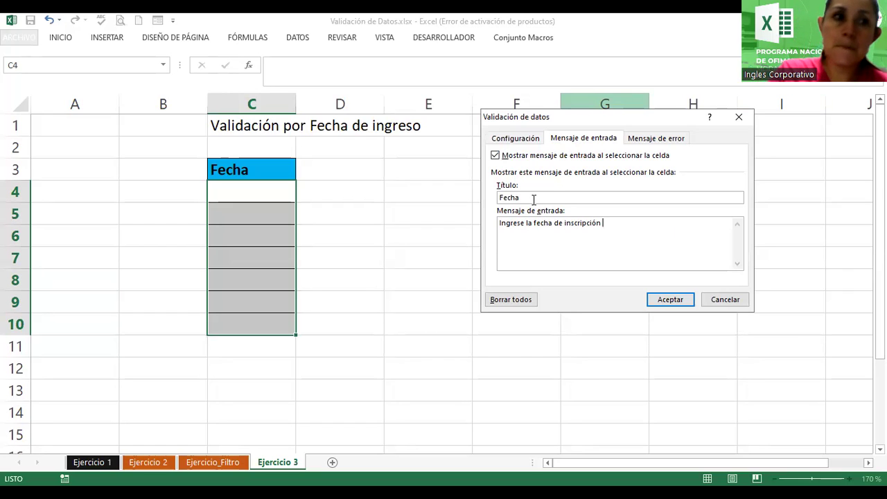
{"action": "type", "text": " a la cap"}
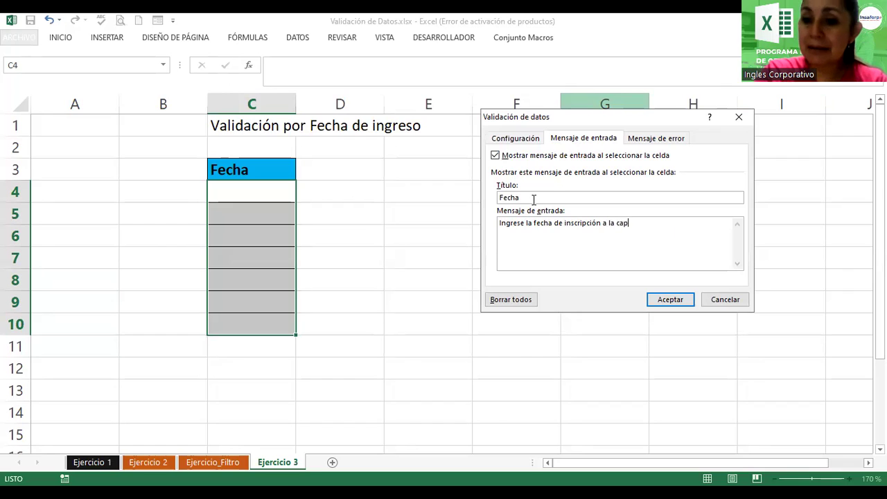
{"action": "type", "text": "acitación."}
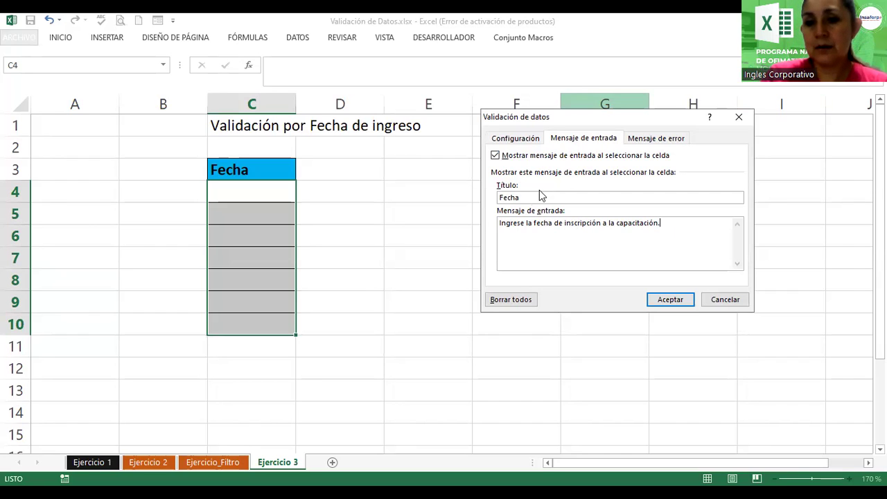
Step: Set the error alert style for invalid dates to Advertencia
{"action": "left_click", "coordinate": [651, 138]}
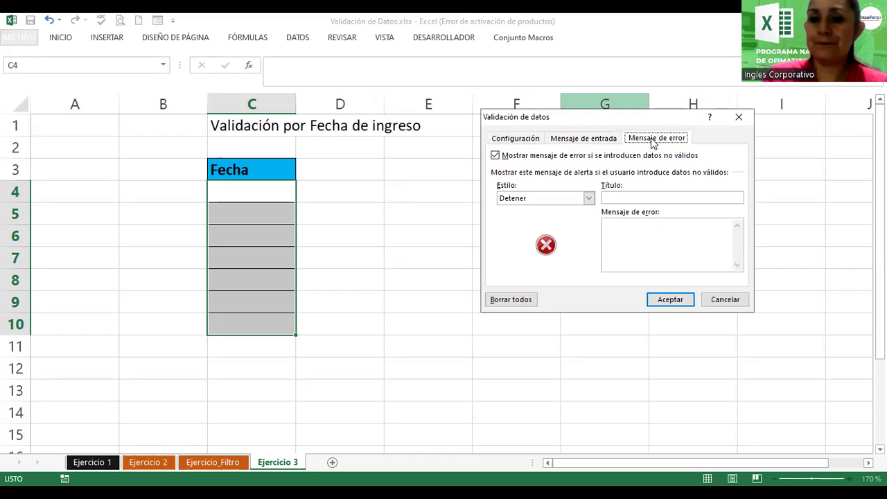
{"action": "left_click", "coordinate": [589, 199]}
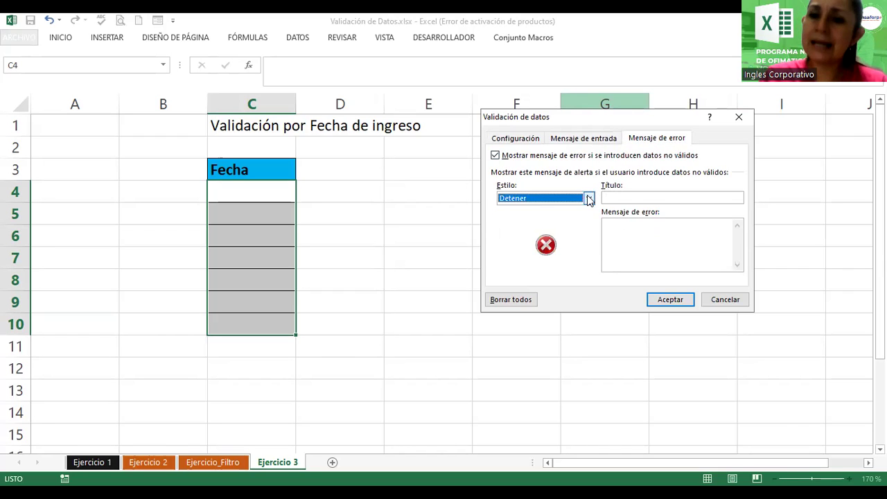
{"action": "left_click", "coordinate": [589, 199]}
{"action": "left_click", "coordinate": [537, 219]}
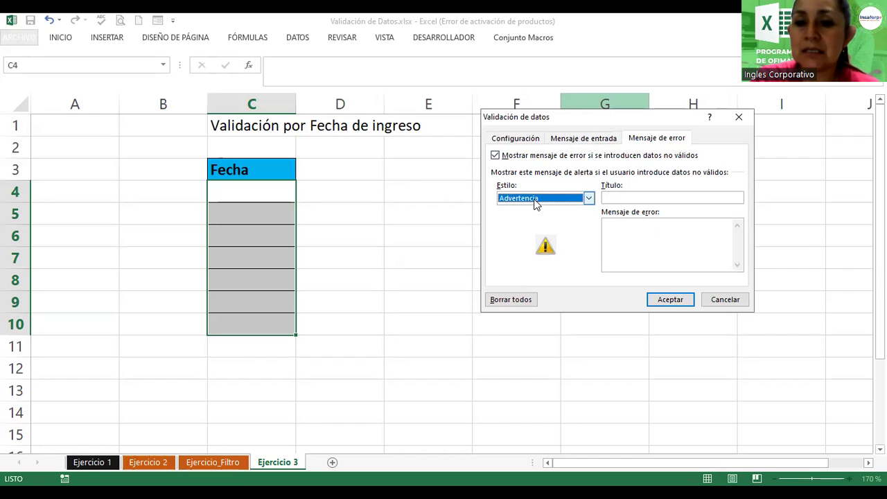
{"action": "left_click", "coordinate": [536, 201]}
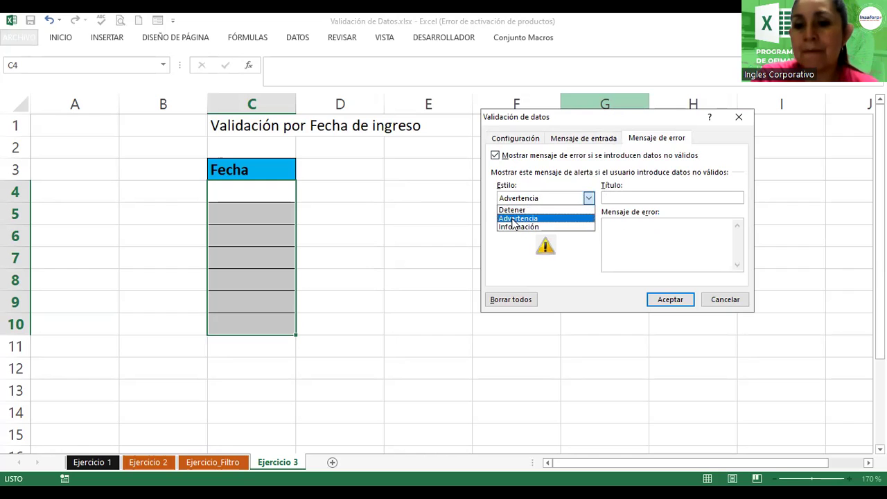
{"action": "left_click", "coordinate": [513, 222]}
Step: Give the error alert the title "Error fecha" and the message "Fecha ingresa no válida."
{"action": "left_click", "coordinate": [687, 199]}
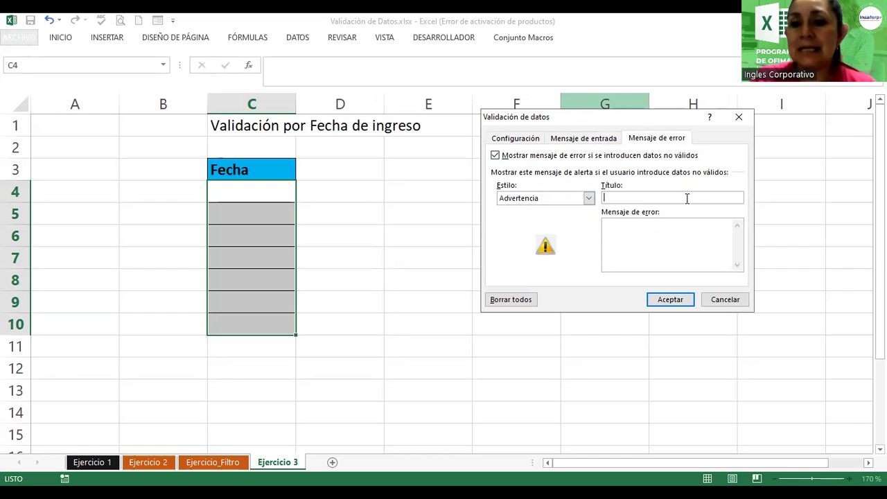
{"action": "type", "text": "Er"}
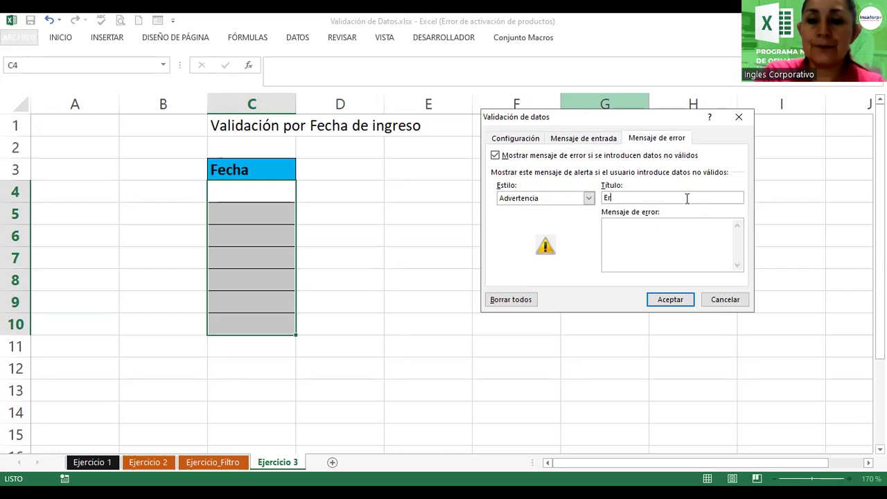
{"action": "type", "text": "ror fecha"}
{"action": "key", "text": "Tab"}
{"action": "type", "text": "Fecha"}
{"action": "key", "text": "BackSpace"}
{"action": "key", "text": "BackSpace"}
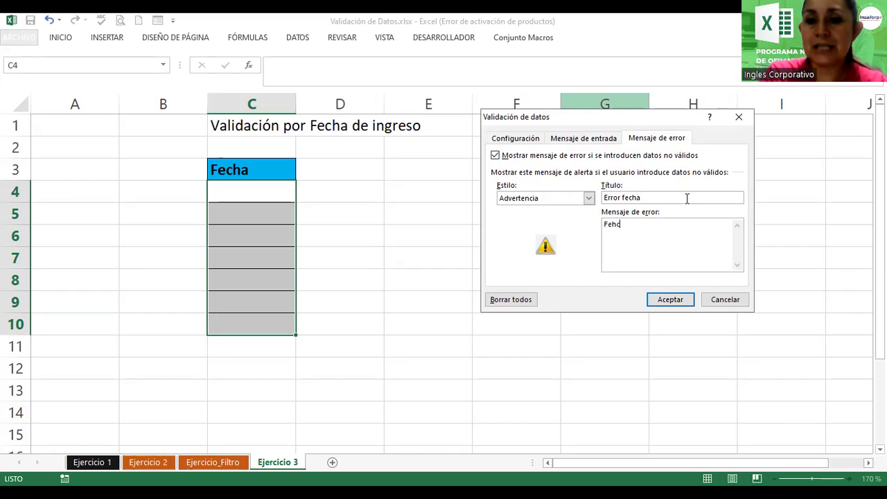
{"action": "type", "text": "ha ingres"}
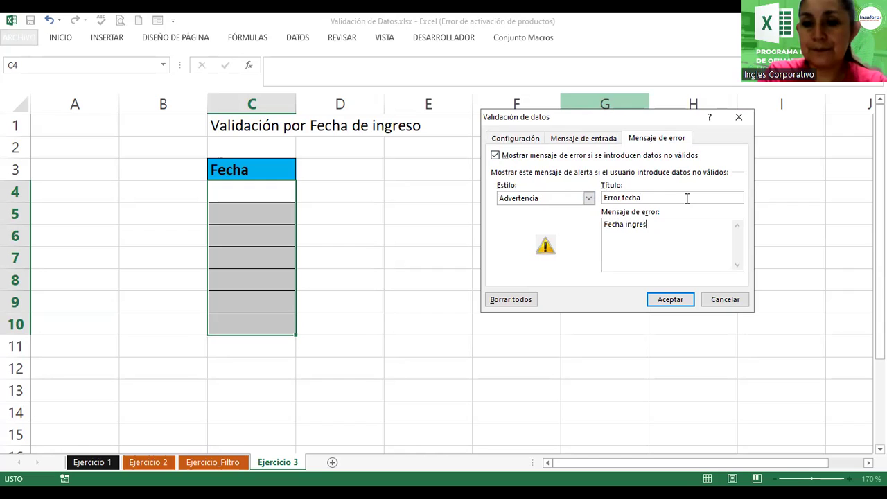
{"action": "type", "text": "a no válida."}
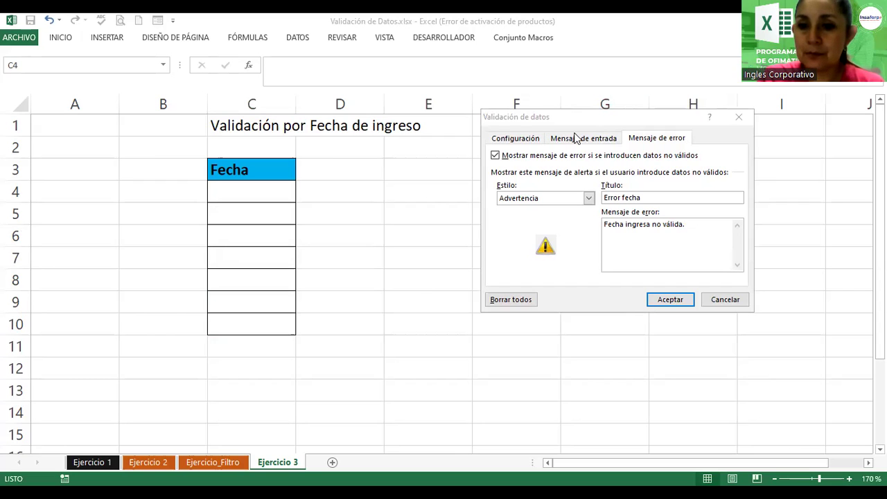
Step: Review the date criteria, input message and error alert, and apply the validation to C4:C10
{"action": "left_click", "coordinate": [575, 138]}
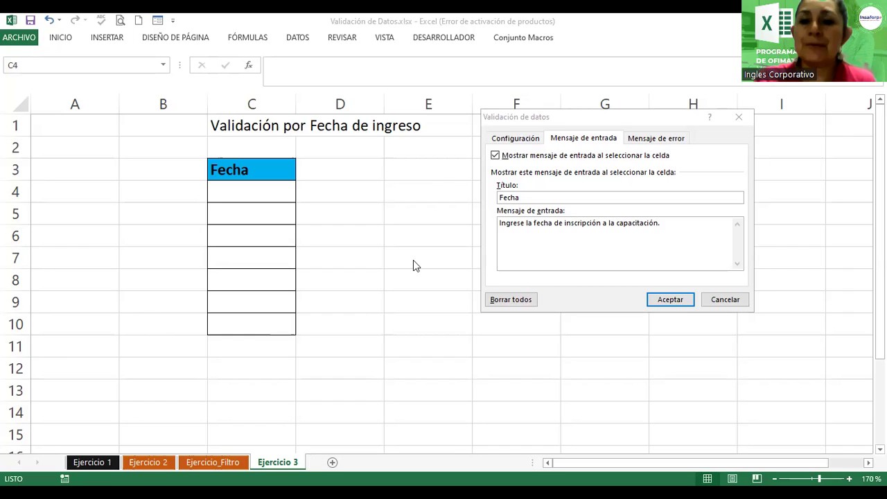
{"action": "left_click", "coordinate": [671, 141]}
{"action": "left_click", "coordinate": [516, 139]}
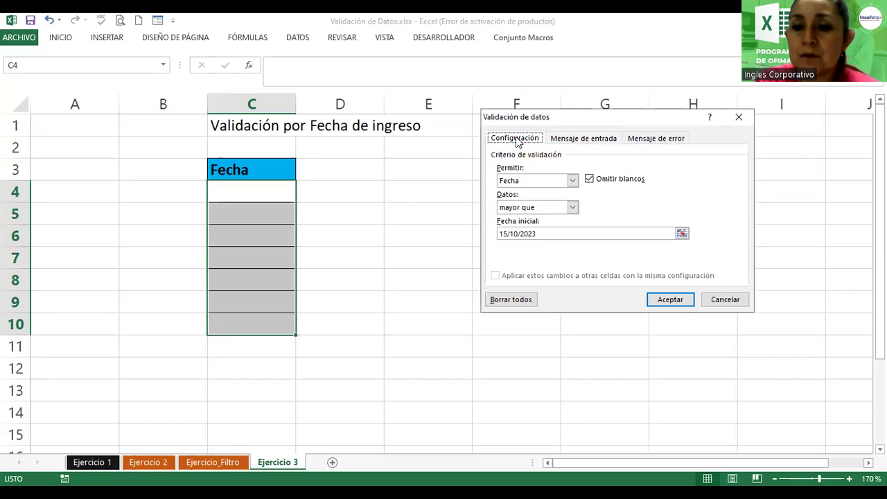
{"action": "left_click", "coordinate": [590, 140]}
{"action": "left_click", "coordinate": [638, 139]}
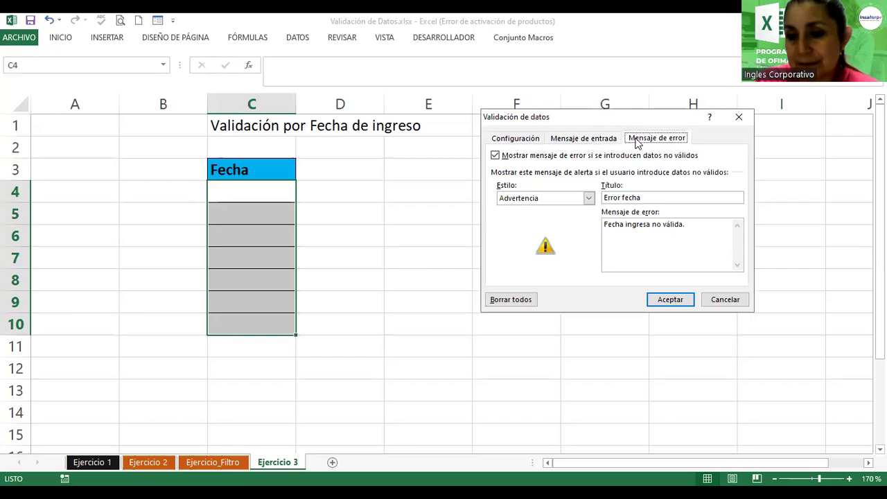
{"action": "left_click", "coordinate": [660, 305]}
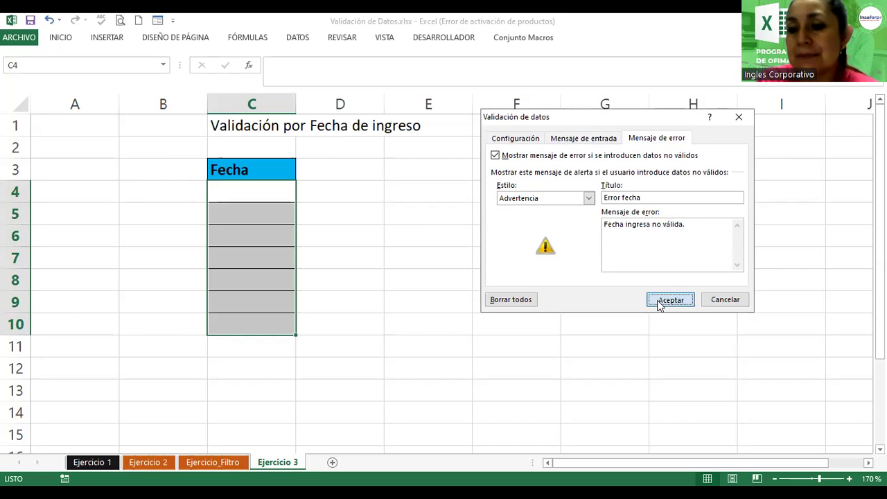
Step: Check the input message across cells C4 to C10 and compare it with the cells outside the validated range
{"action": "left_click", "coordinate": [249, 193]}
{"action": "key", "text": "Down"}
{"action": "key", "text": "Down"}
{"action": "key", "text": "Down"}
{"action": "key", "text": "Down"}
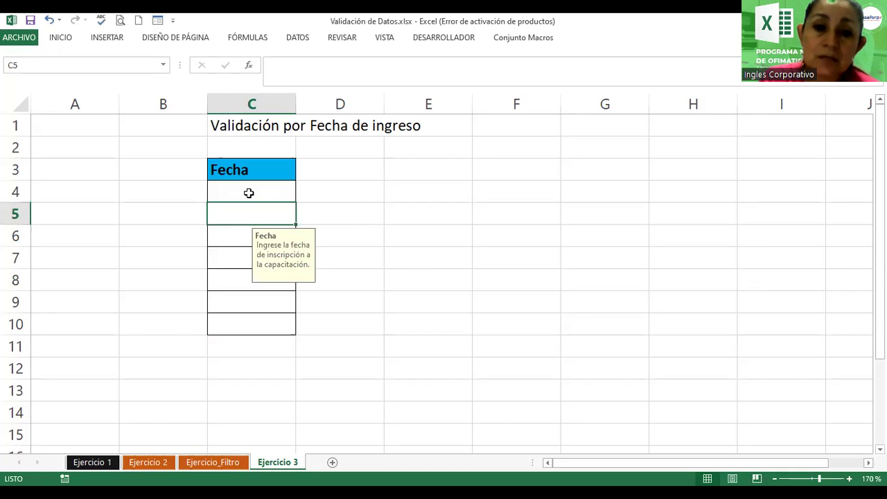
{"action": "key", "text": "Down"}
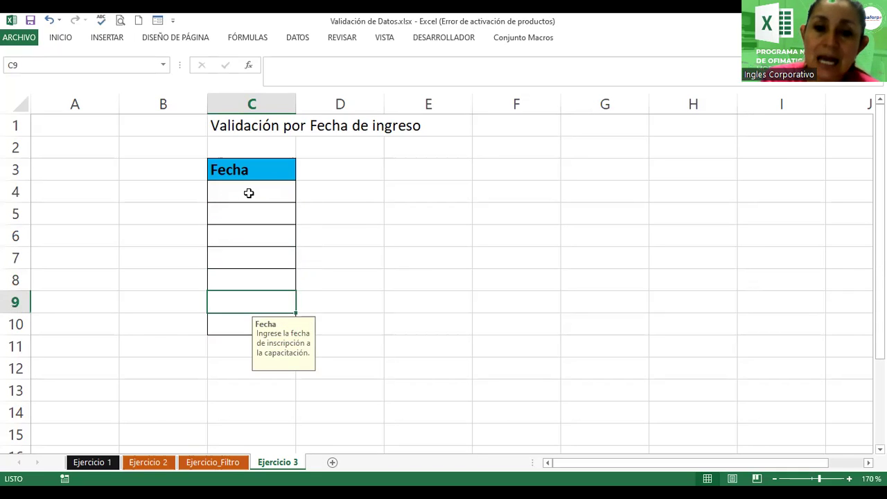
{"action": "key", "text": "Down"}
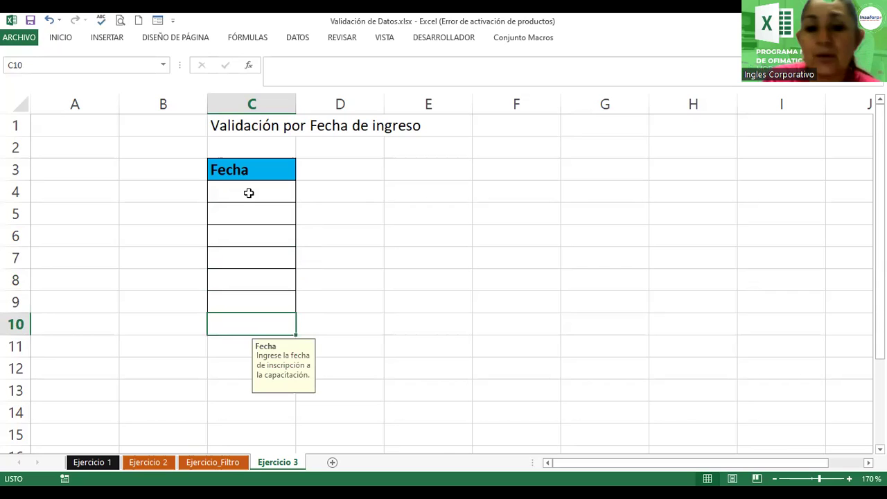
{"action": "key", "text": "Right"}
{"action": "key", "text": "Down"}
{"action": "key", "text": "Up"}
{"action": "key", "text": "Up"}
{"action": "key", "text": "Up"}
{"action": "key", "text": "Up"}
{"action": "key", "text": "Up"}
{"action": "key", "text": "Up"}
{"action": "key", "text": "Up"}
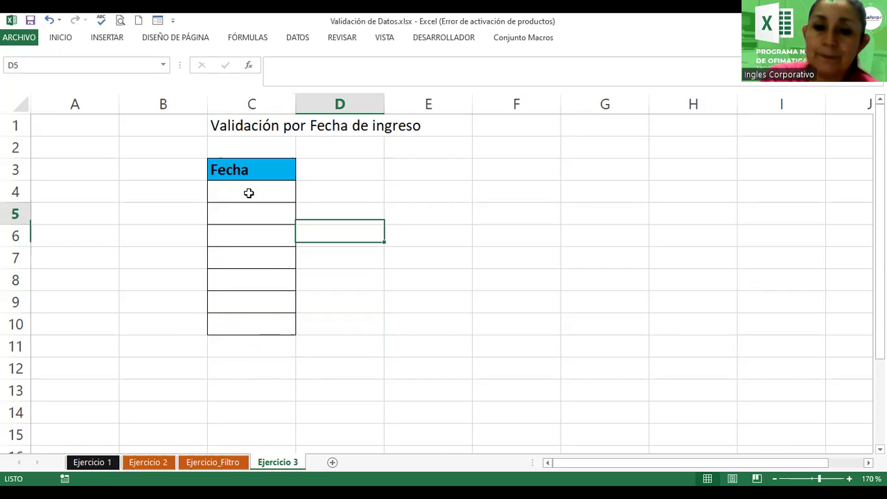
{"action": "key", "text": "Left"}
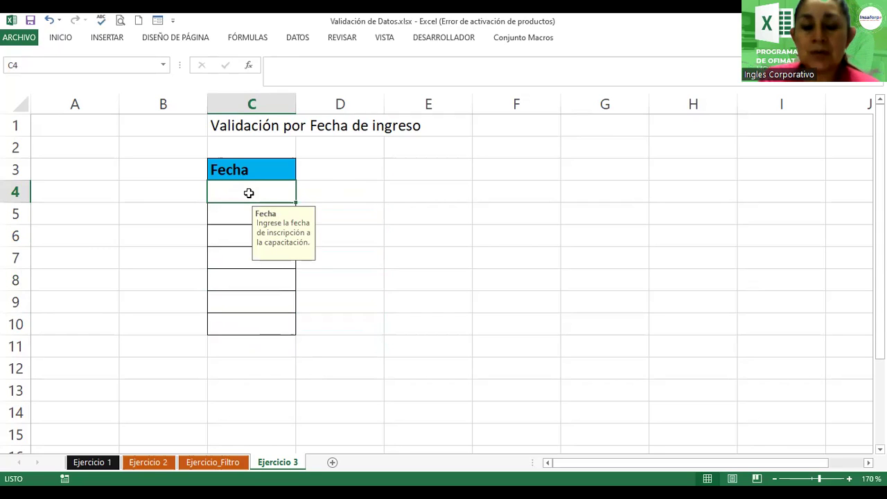
Step: Enter 12/10/202 in C4 and accept the entry despite the validation warning
{"action": "type", "text": "12"}
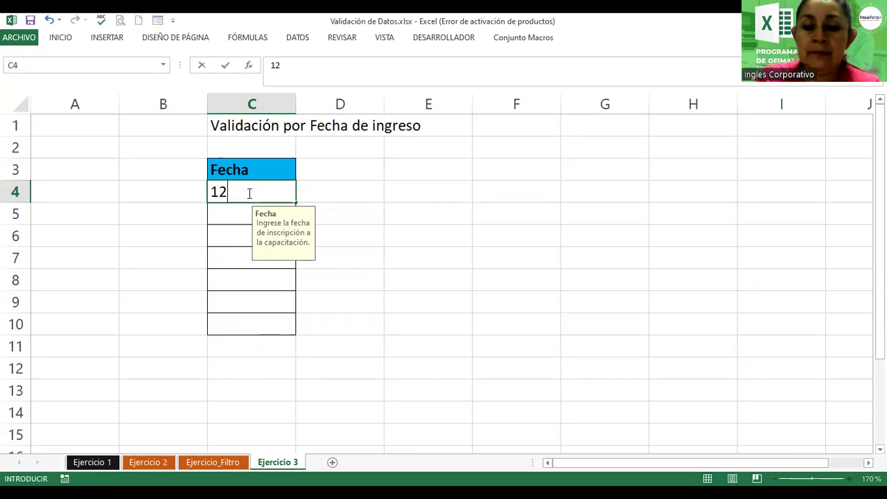
{"action": "type", "text": "/10/2"}
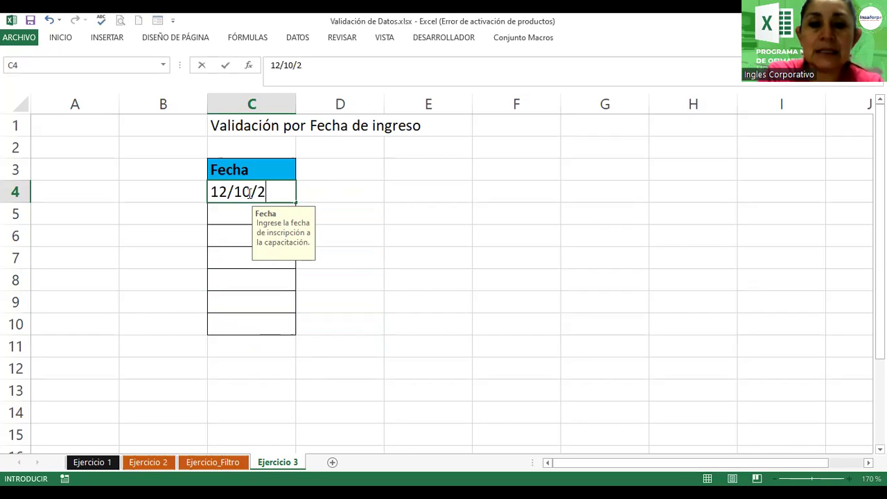
{"action": "type", "text": "02"}
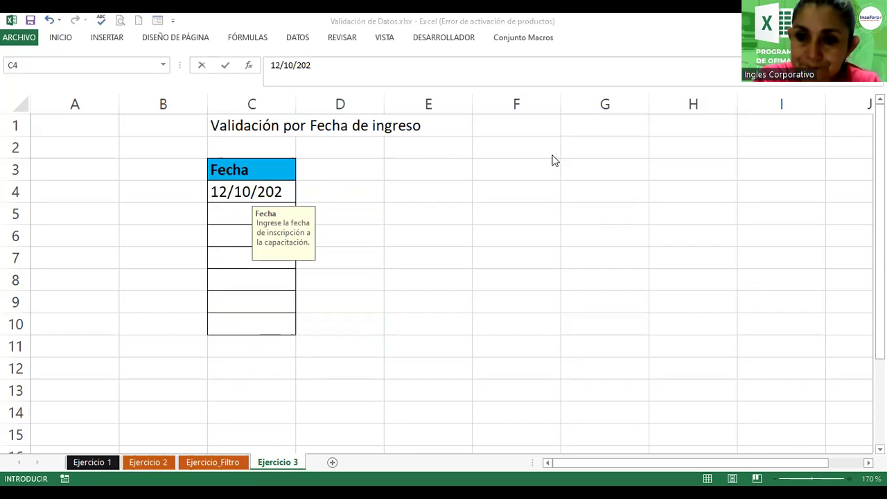
{"action": "left_click", "coordinate": [330, 198]}
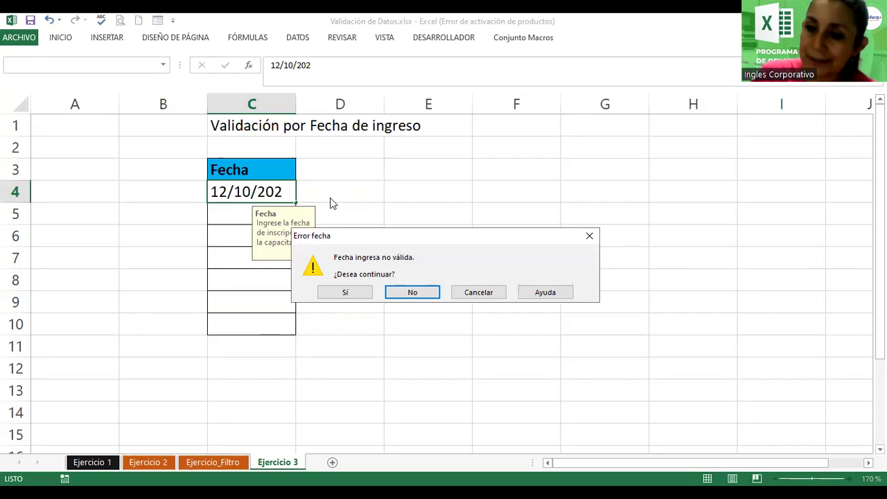
{"action": "left_click", "coordinate": [324, 294]}
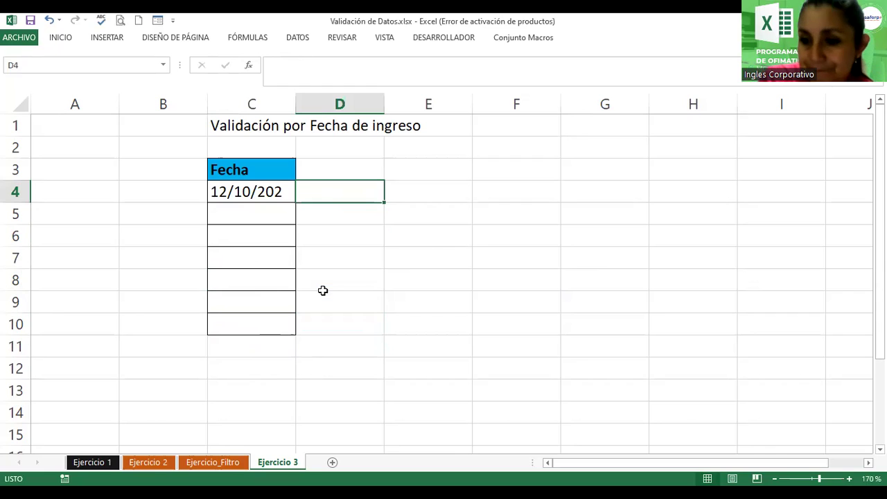
Step: Enter 15/10/2023 in C5 and choose to continue past the date warning
{"action": "left_click", "coordinate": [239, 215]}
{"action": "type", "text": "15"}
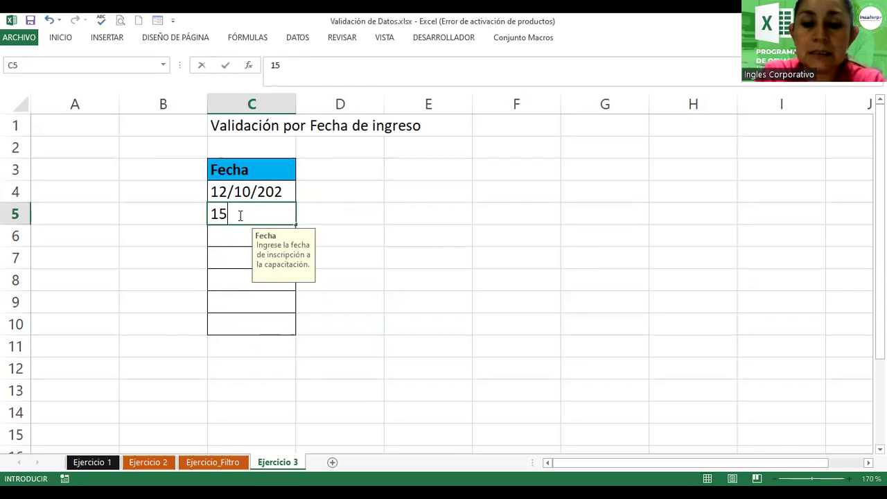
{"action": "type", "text": "/10/2023"}
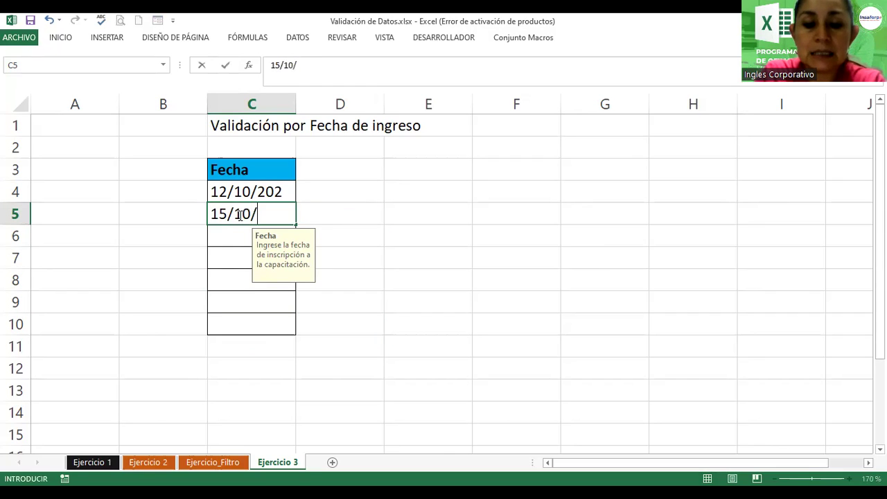
{"action": "key", "text": "Return"}
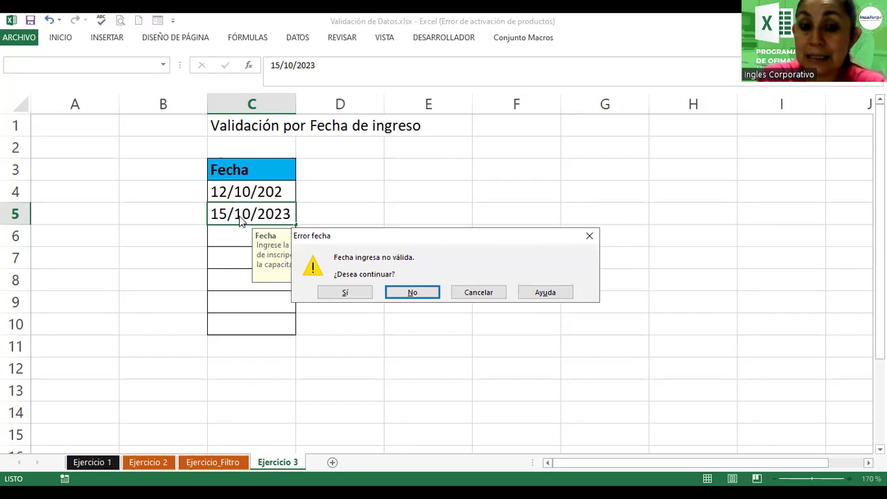
{"action": "left_click", "coordinate": [343, 294]}
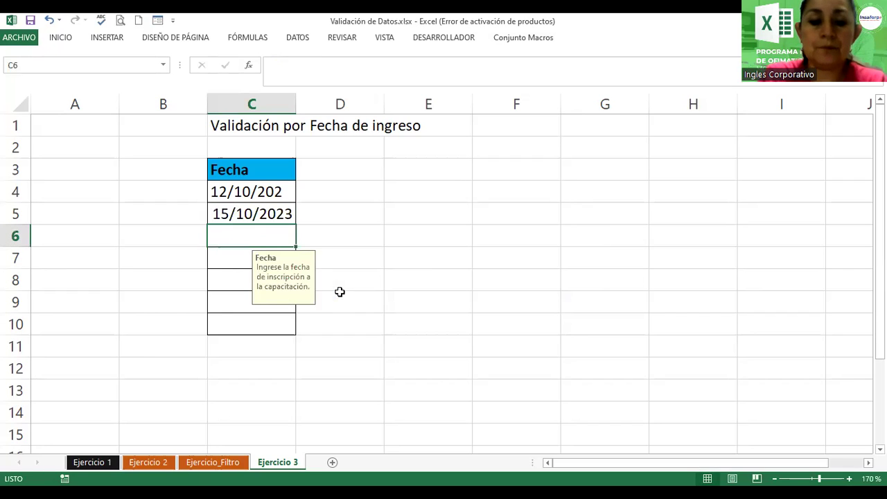
Step: Enter the dates 20/10/2023 in C6 and 25/10/2023 in C7
{"action": "type", "text": "20/10"}
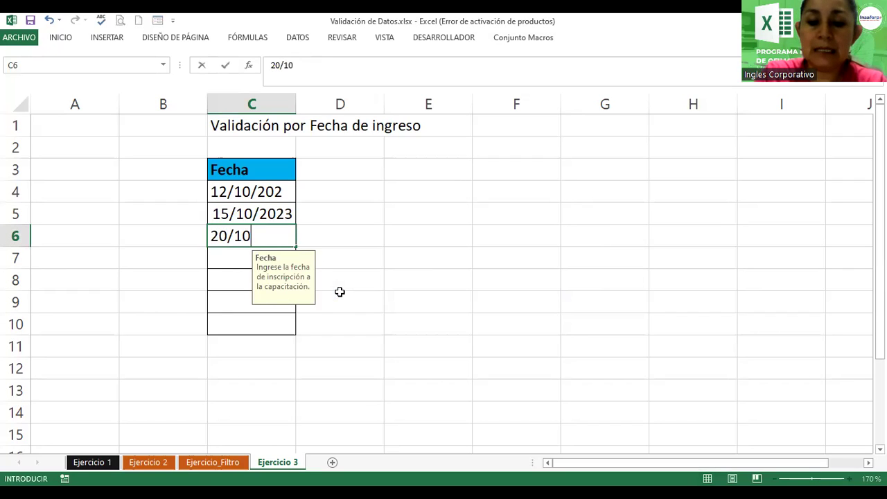
{"action": "type", "text": "/2023"}
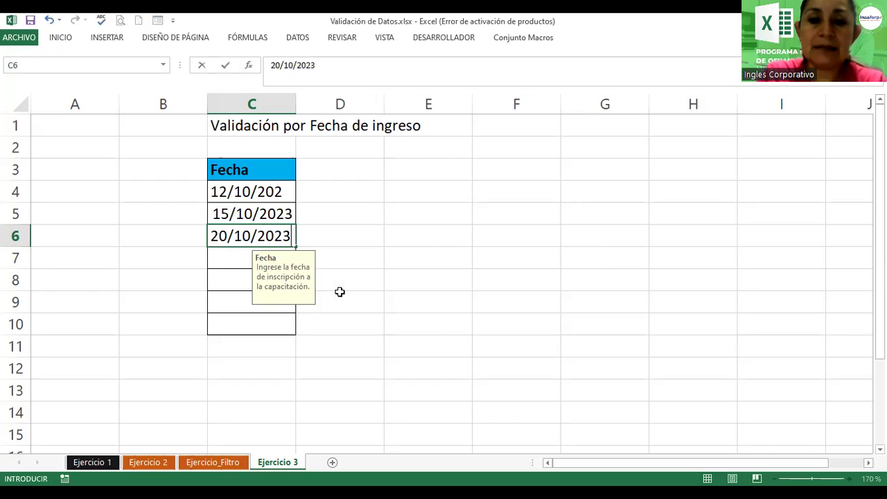
{"action": "key", "text": "Return"}
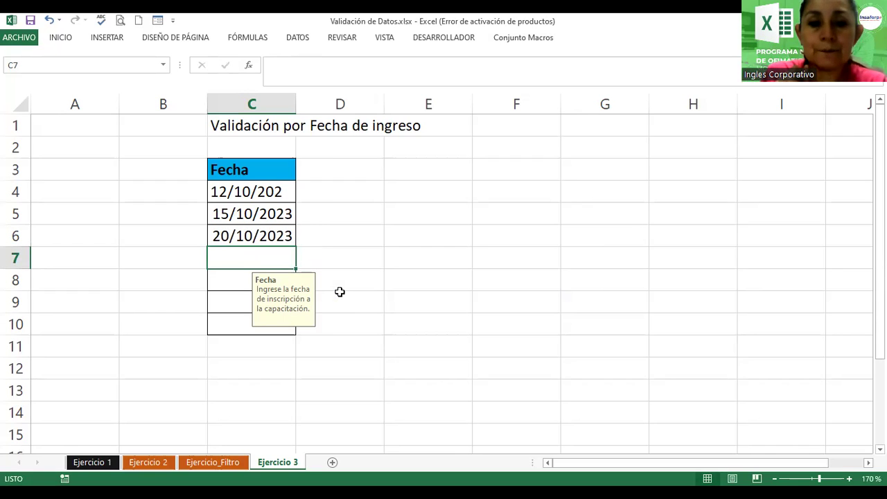
{"action": "type", "text": "25/"}
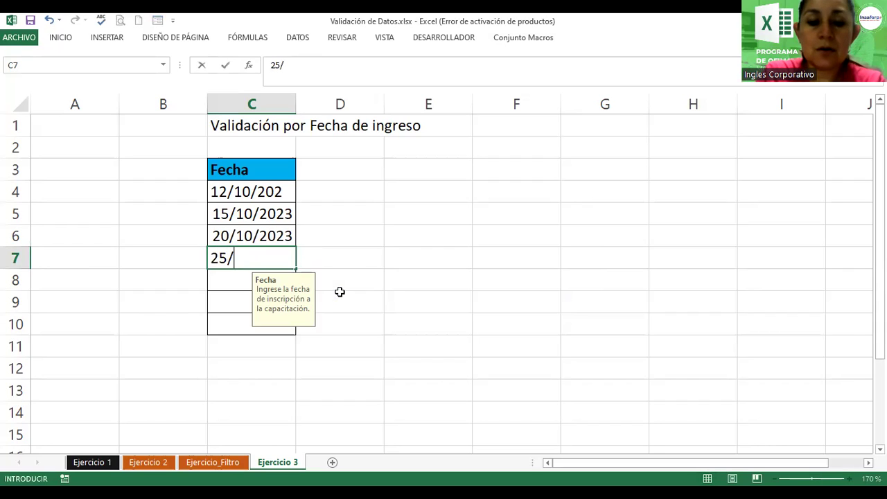
{"action": "type", "text": "10/2023"}
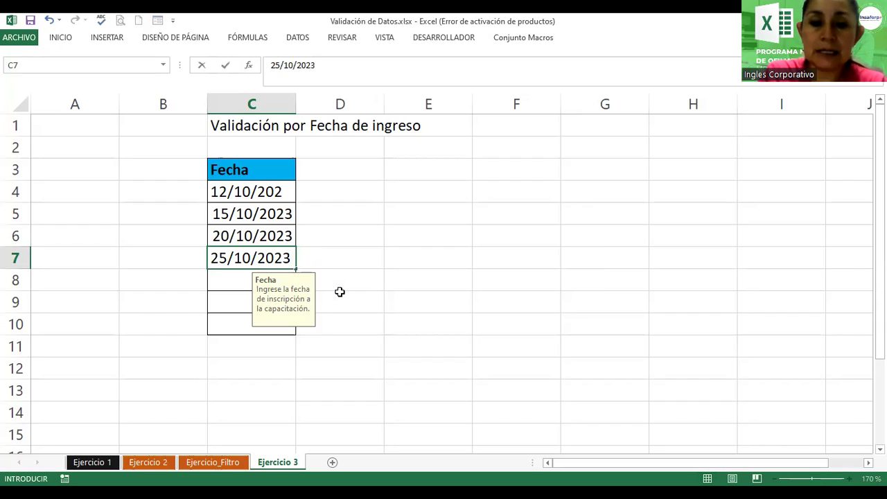
{"action": "key", "text": "Return"}
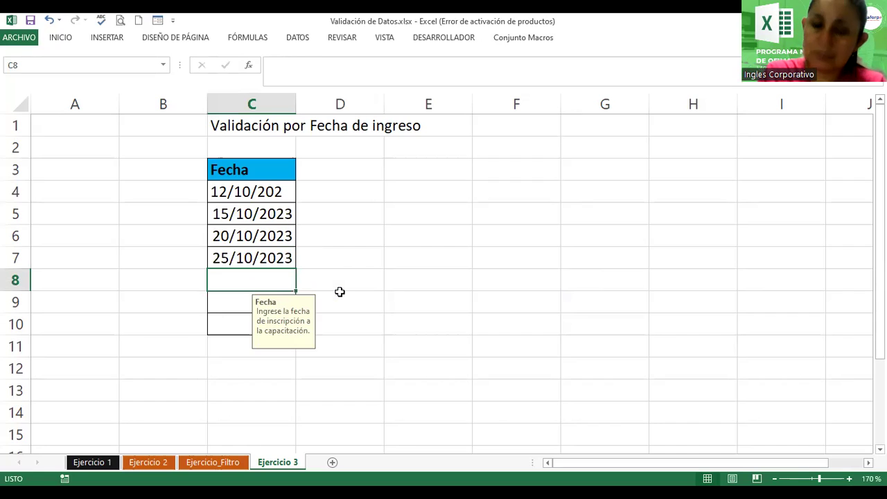
Step: Try the date 11/10/2023 in C8 and decline to continue, returning to edit the entry
{"action": "type", "text": "11"}
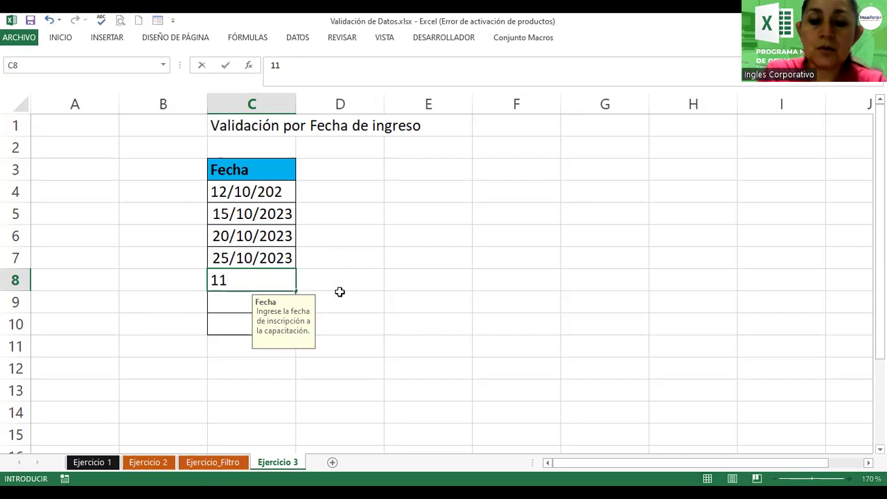
{"action": "type", "text": "/10/2023"}
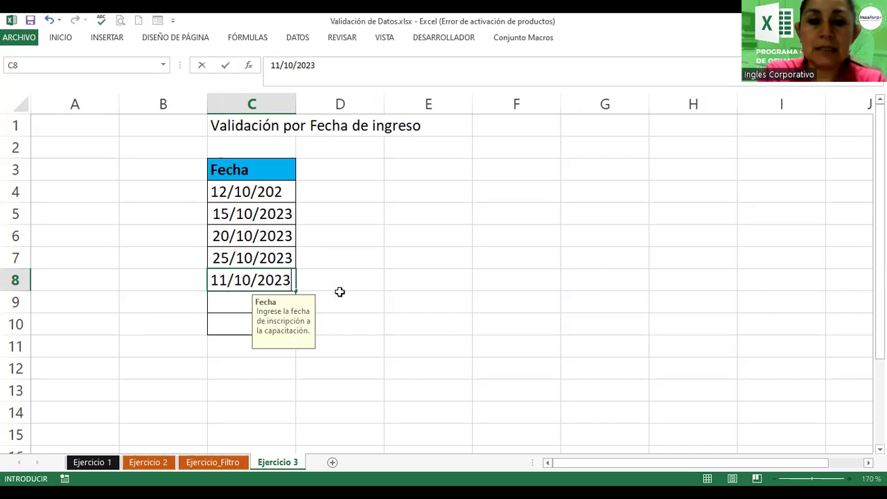
{"action": "key", "text": "Return"}
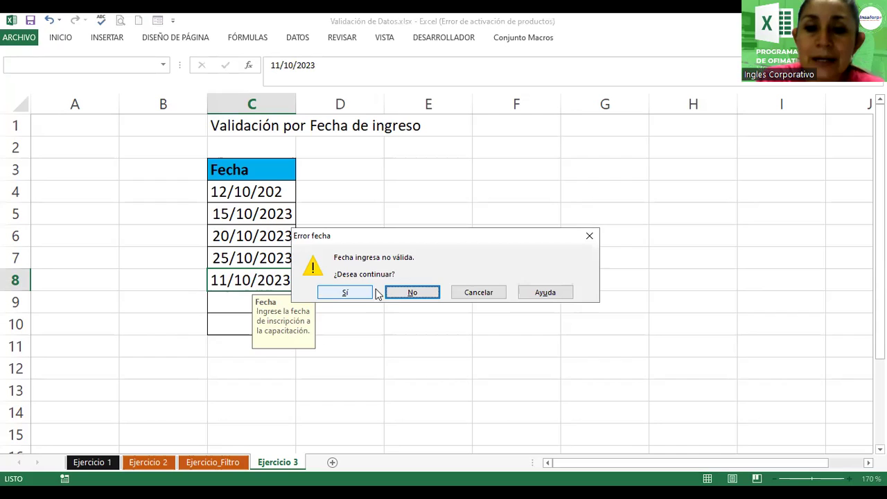
{"action": "left_click", "coordinate": [413, 293]}
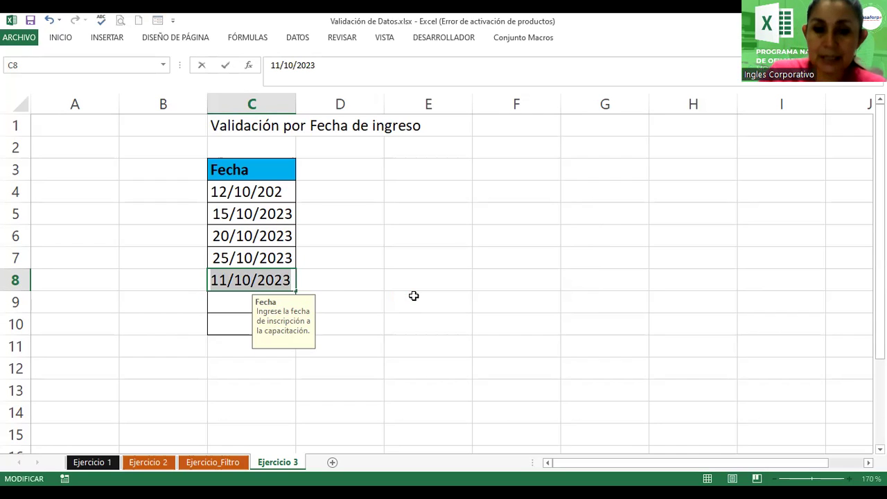
Step: Correct the date in C8 to 14/10/2023 and accept it despite the warning
{"action": "left_click", "coordinate": [228, 281]}
{"action": "key", "text": "BackSpace"}
{"action": "type", "text": "4"}
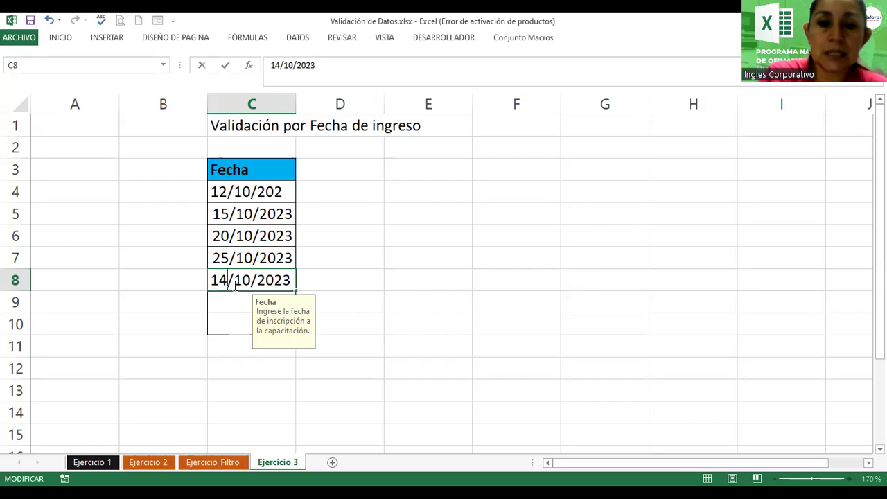
{"action": "key", "text": "Return"}
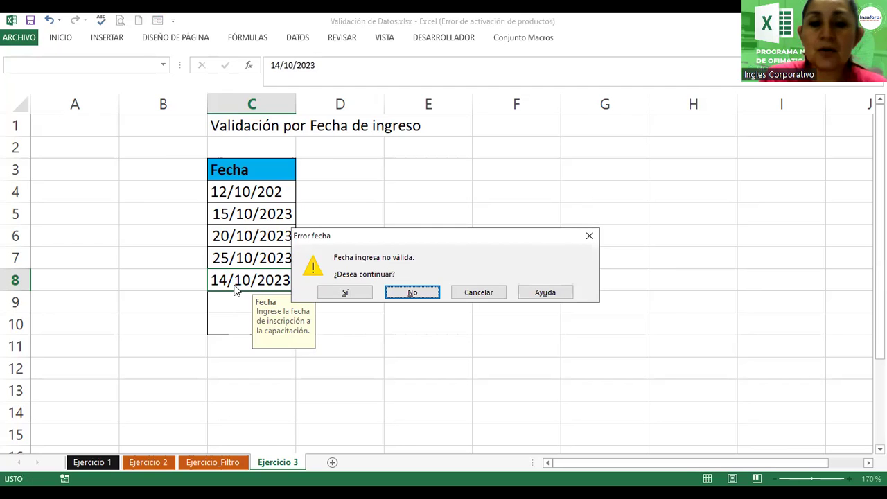
{"action": "left_click", "coordinate": [332, 293]}
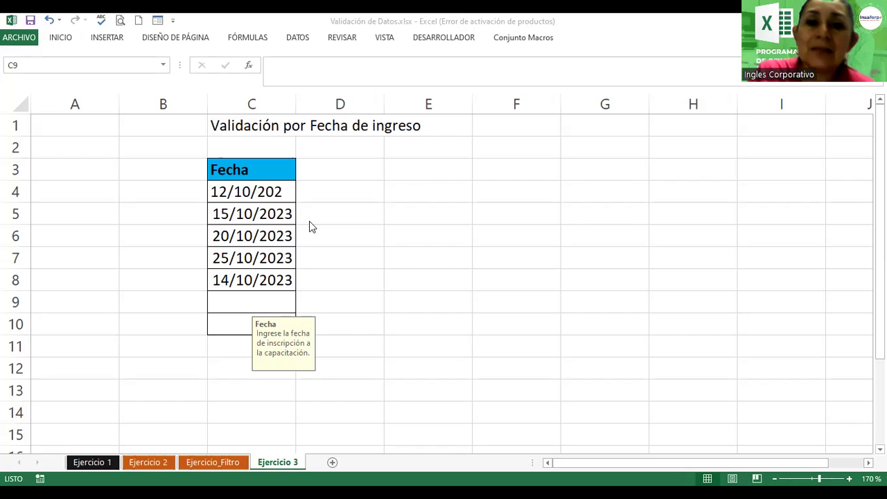
Step: Circle the invalid data among the dates in the Fecha column
{"action": "left_click", "coordinate": [295, 43]}
{"action": "left_click", "coordinate": [294, 43]}
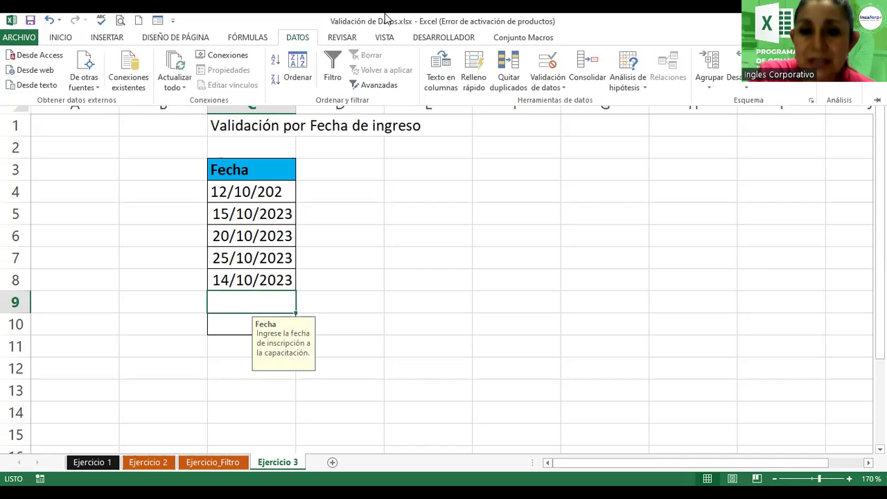
{"action": "left_click", "coordinate": [564, 88]}
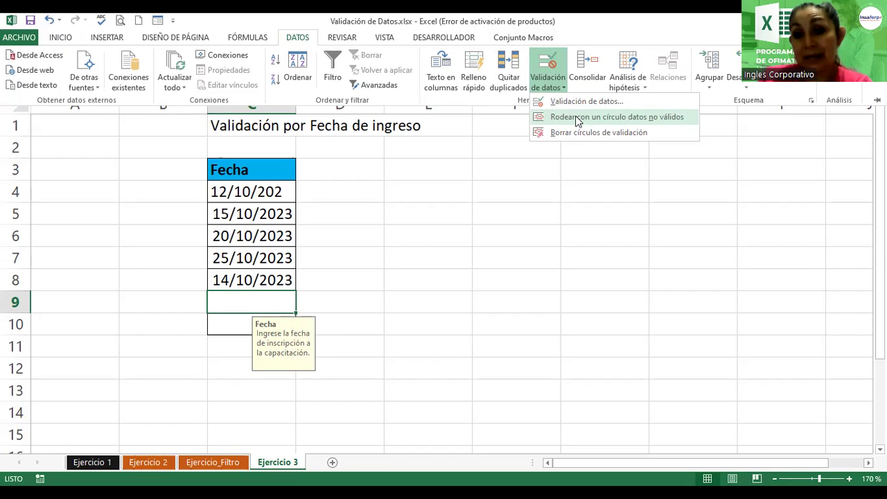
{"action": "left_click", "coordinate": [576, 116]}
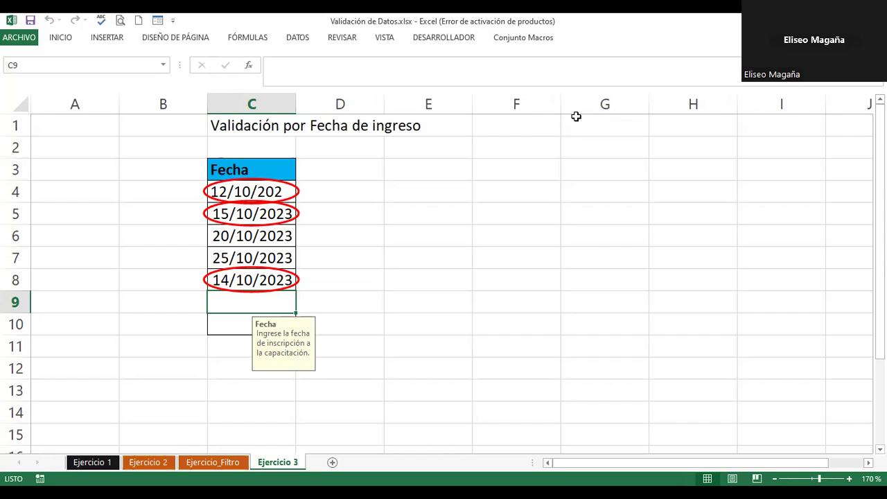
{"action": "left_click", "coordinate": [296, 40]}
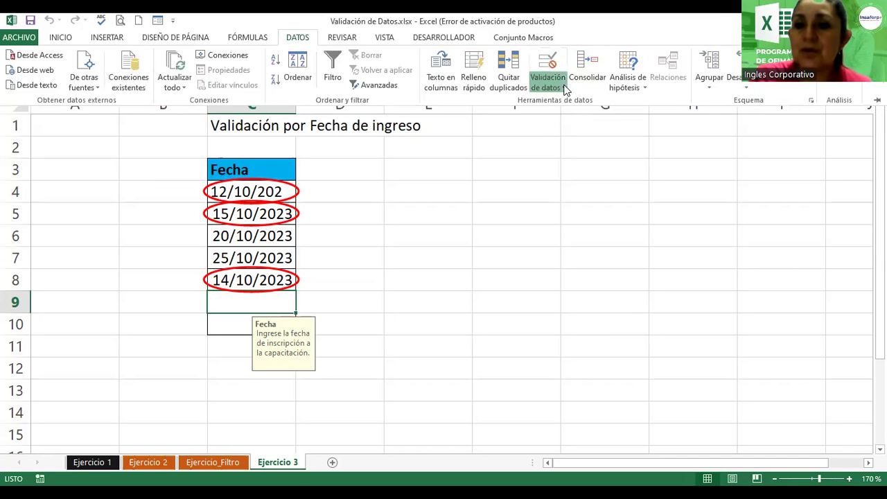
{"action": "left_click", "coordinate": [564, 86]}
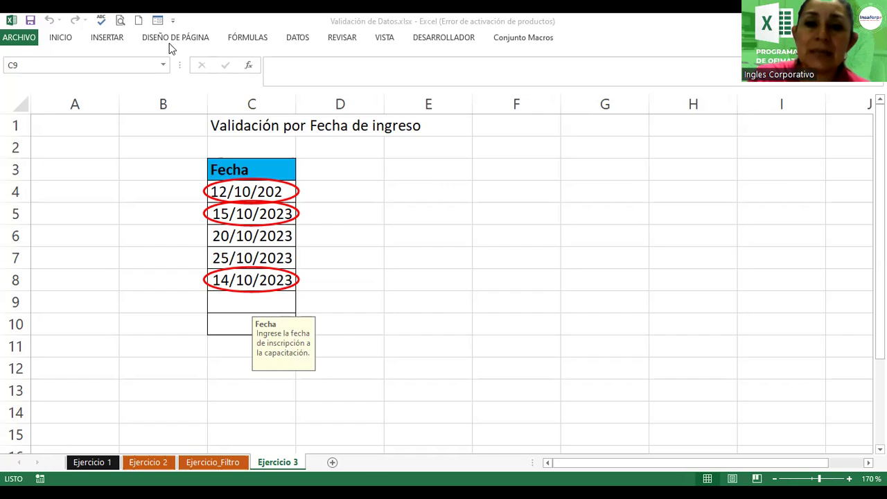
{"action": "left_click", "coordinate": [298, 39]}
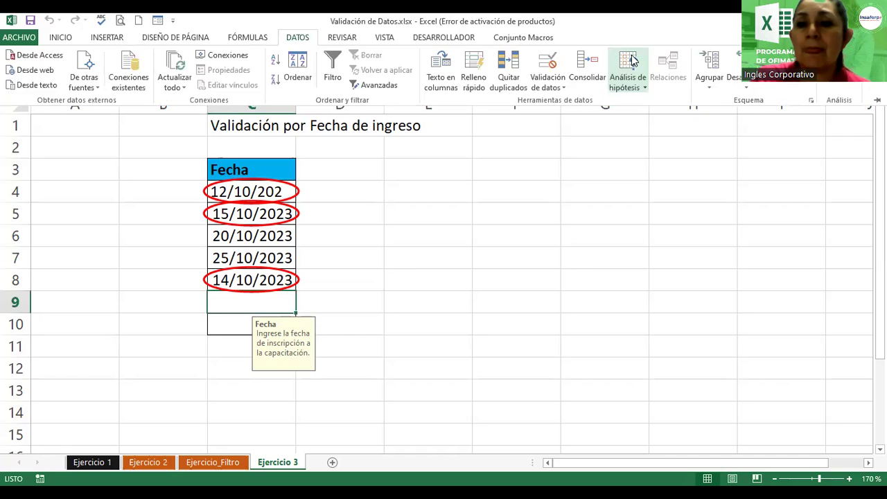
{"action": "left_click", "coordinate": [548, 83]}
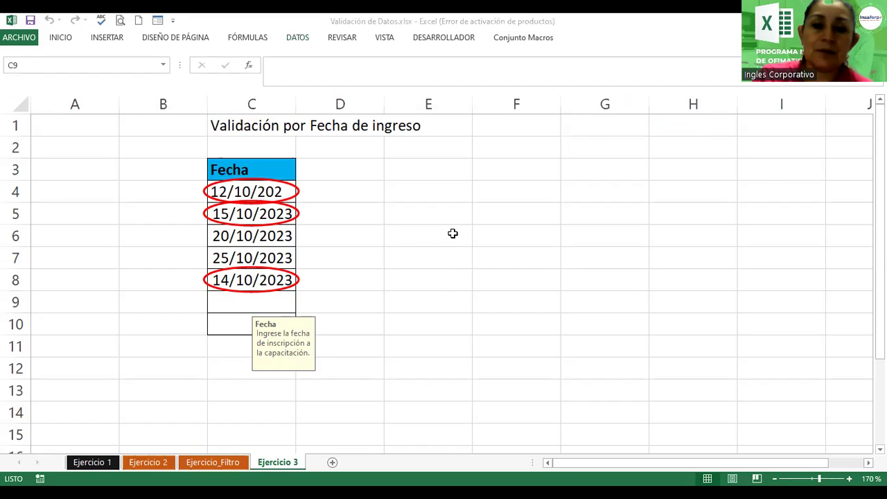
{"action": "left_click", "coordinate": [128, 285]}
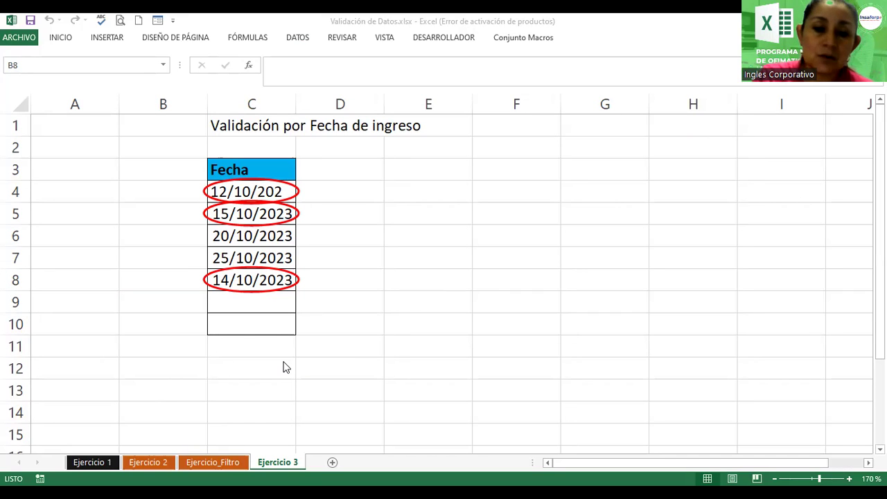
Step: Review the finished exercises on the Ejercicio 1, Ejercicio 2 and Ejercicio_Filtro sheets, ending on Ejercicio_Filtro
{"action": "left_click", "coordinate": [92, 462]}
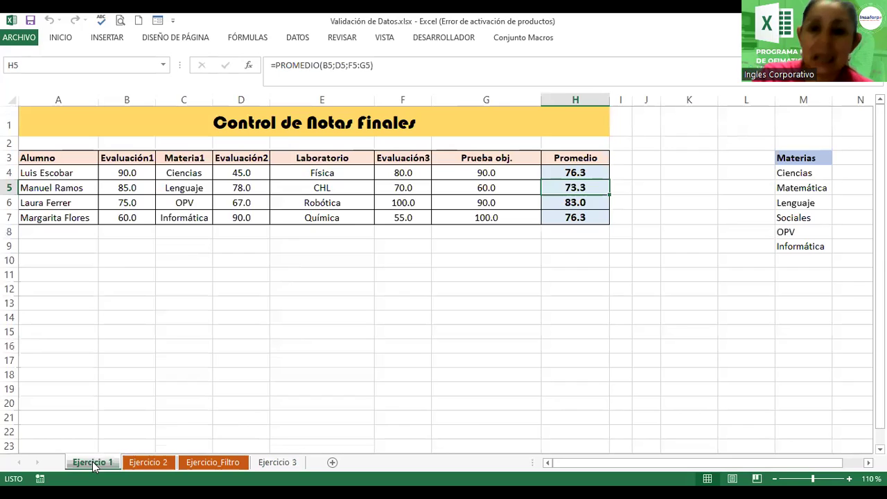
{"action": "left_click", "coordinate": [209, 246]}
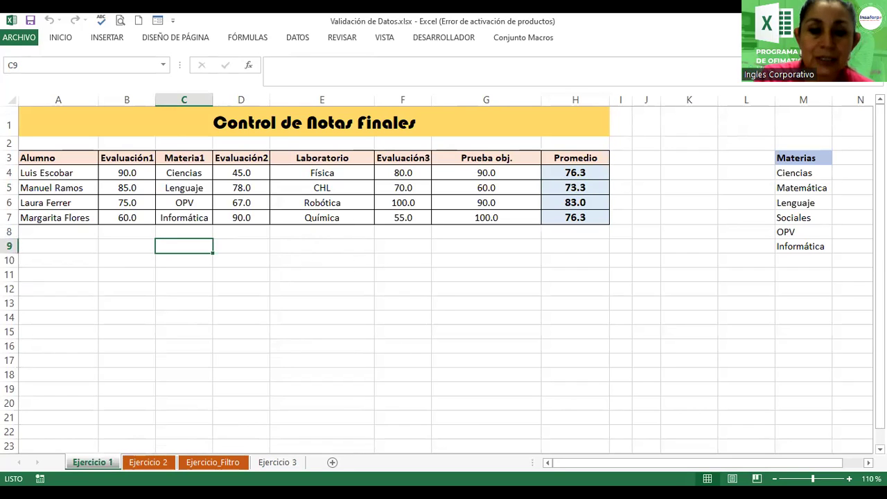
{"action": "left_click", "coordinate": [212, 463]}
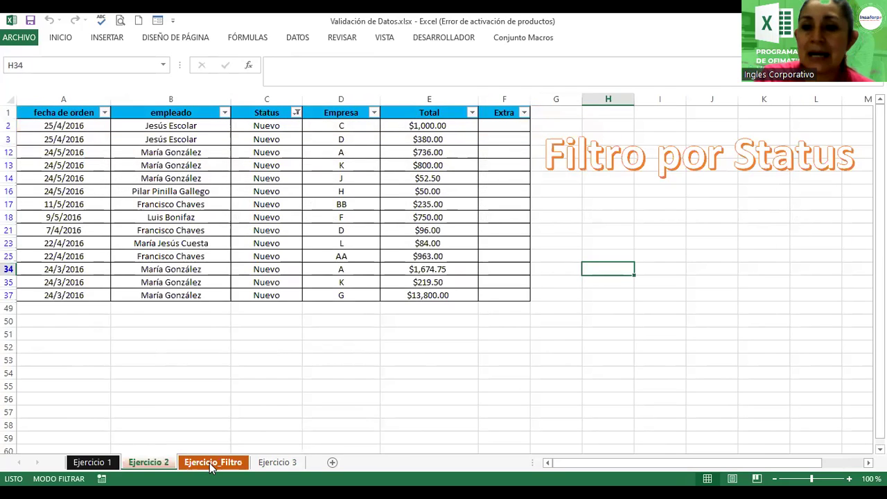
{"action": "key", "text": "ctrl+Page_Up"}
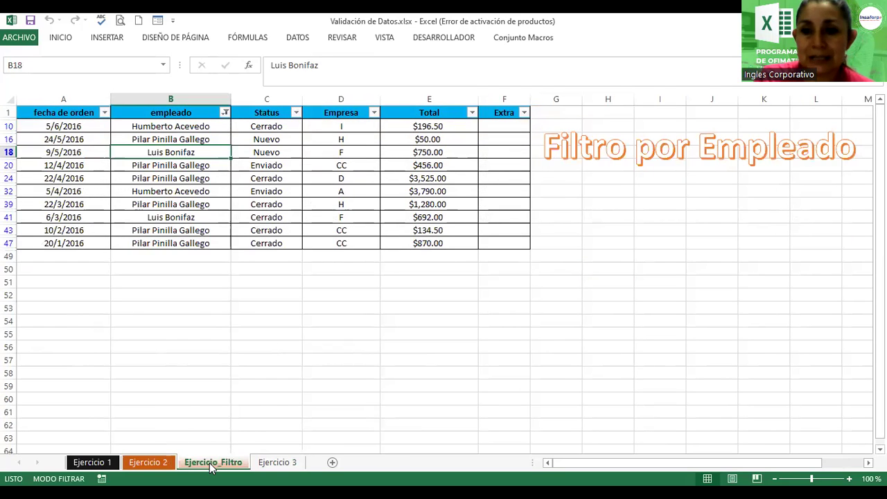
{"action": "left_click", "coordinate": [109, 462]}
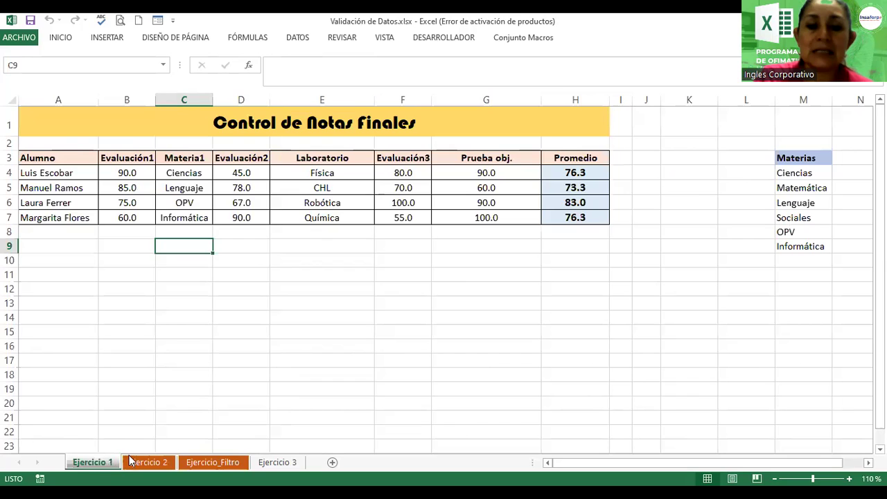
{"action": "left_click", "coordinate": [227, 462]}
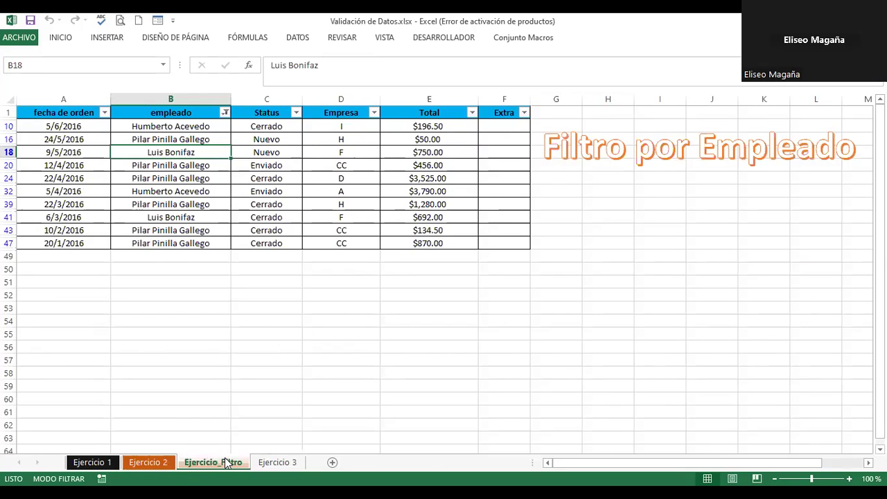